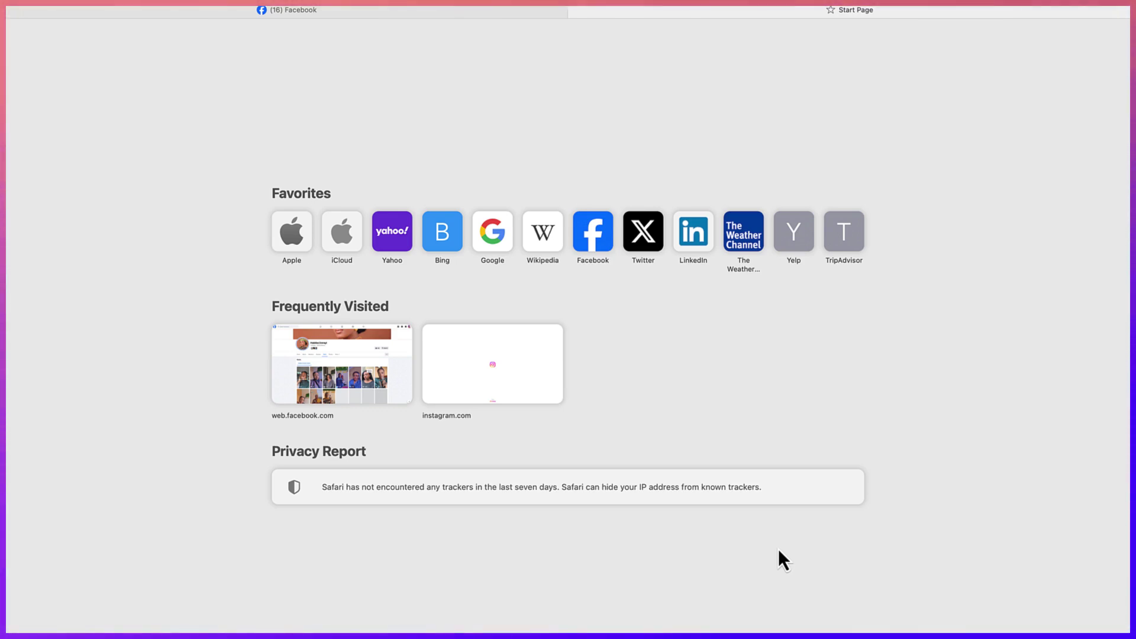
Load the Google homepage and dismiss the suggestion to switch to Chrome.
type("go")
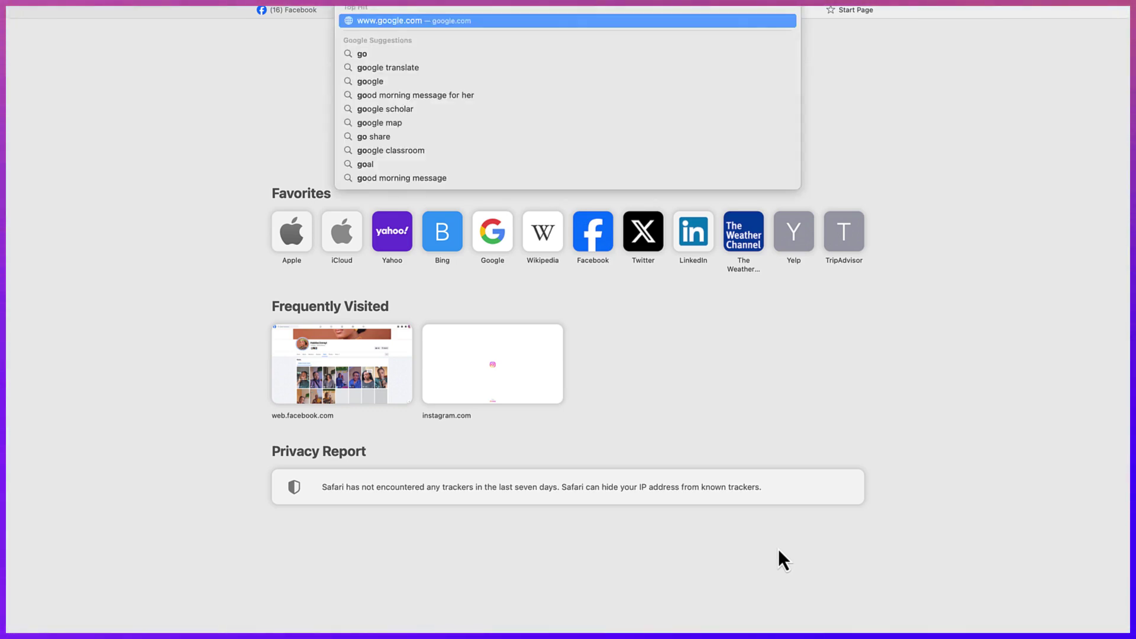
key("Return")
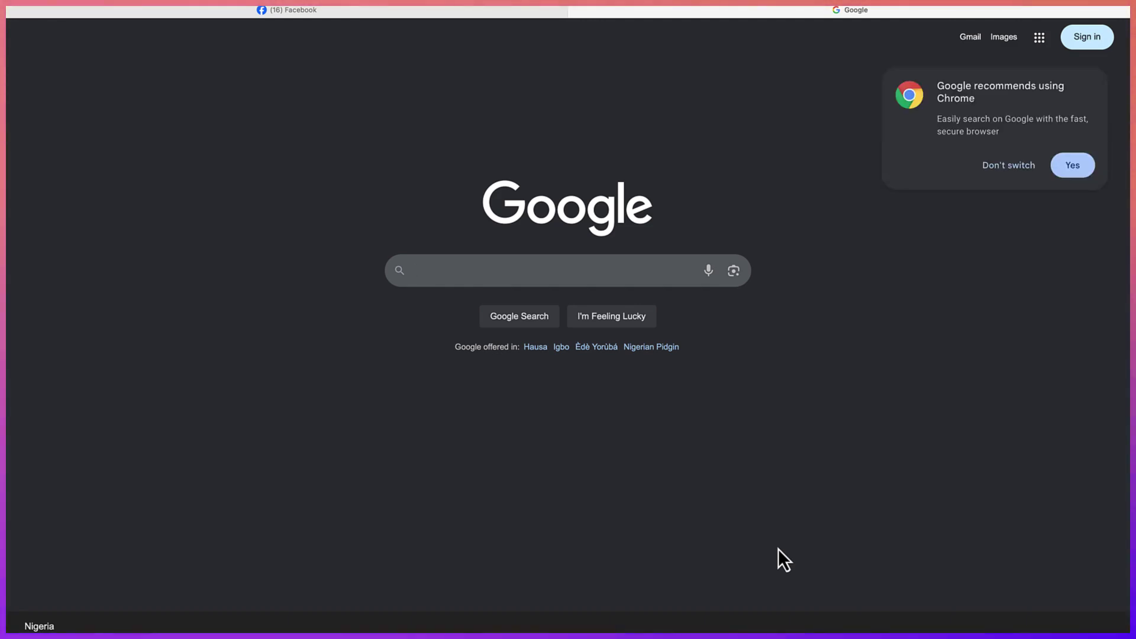
left_click(1005, 166)
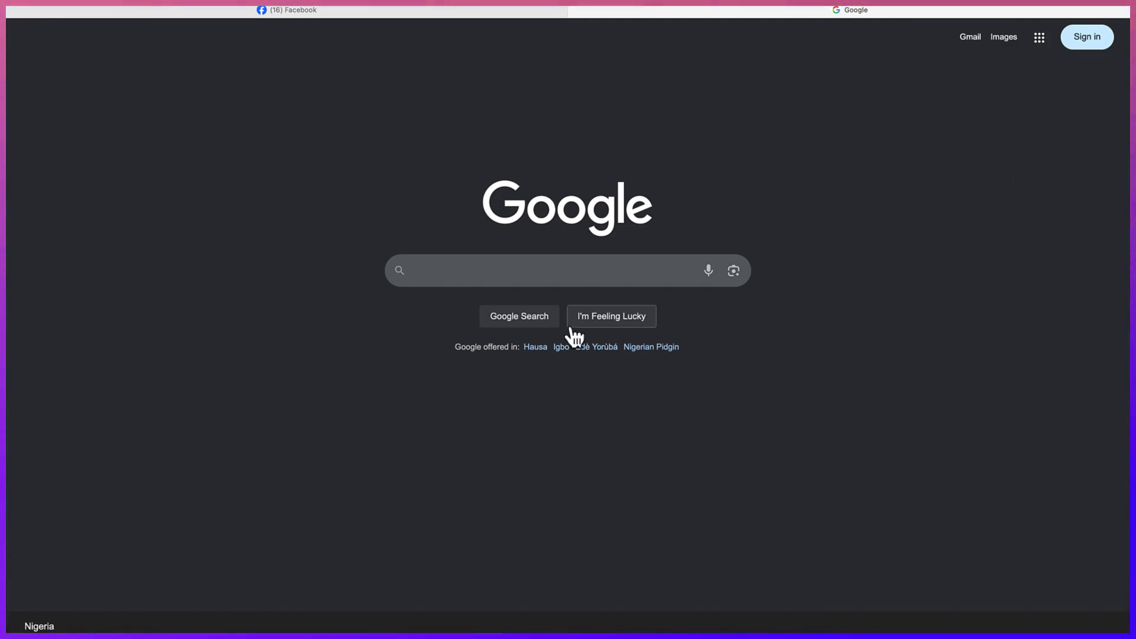
Search Google for 'heygen ai'.
left_click(534, 269)
type("hey")
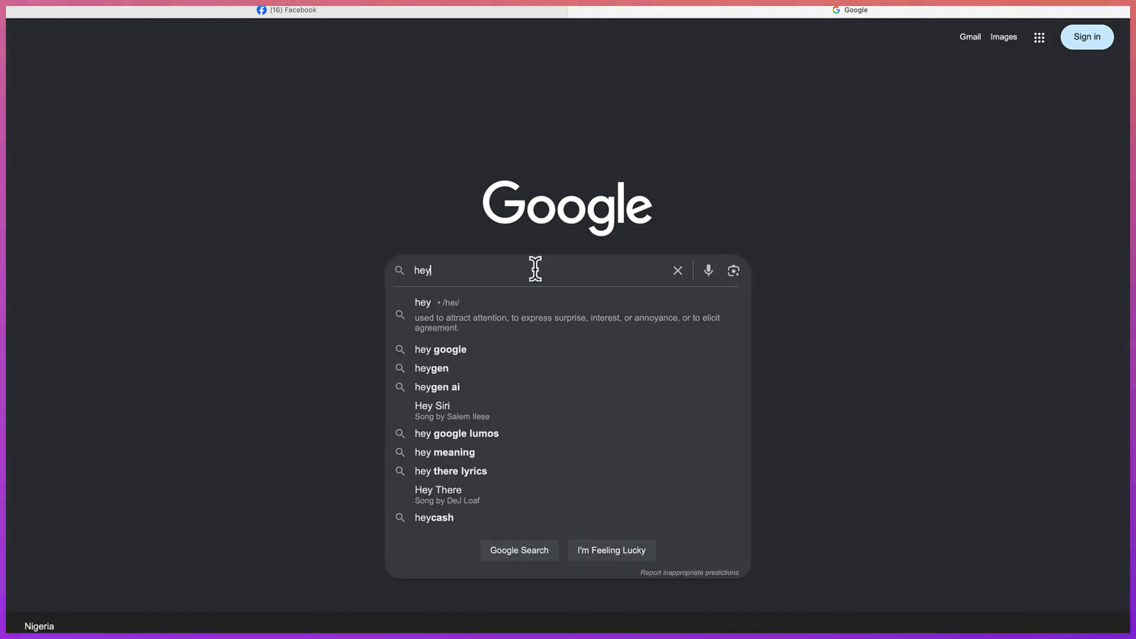
type("gen ai")
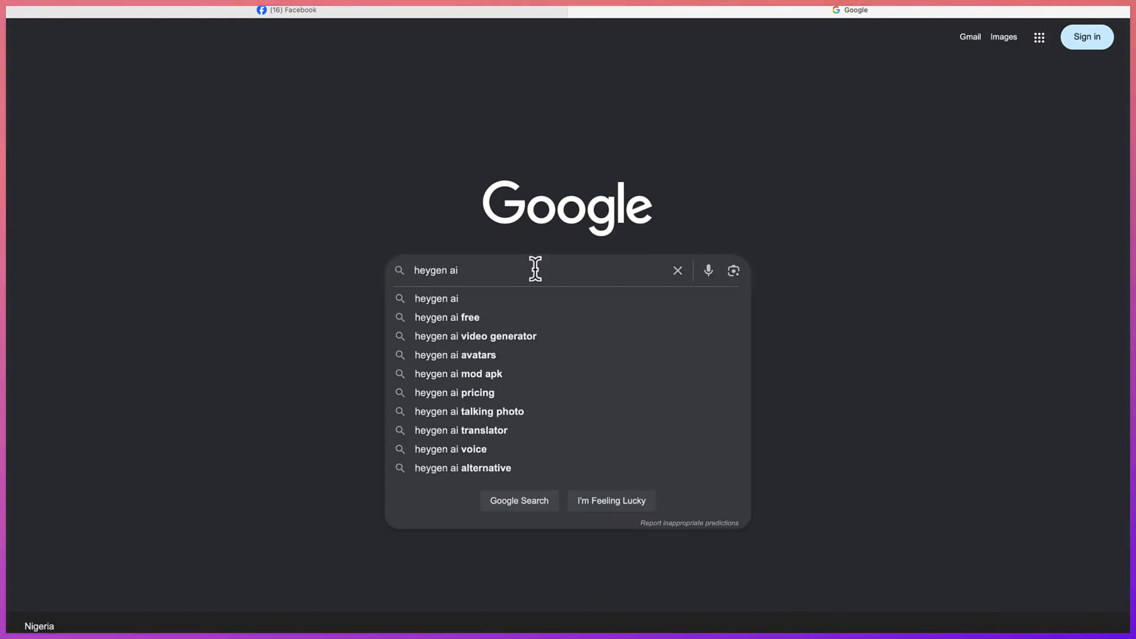
key("Return")
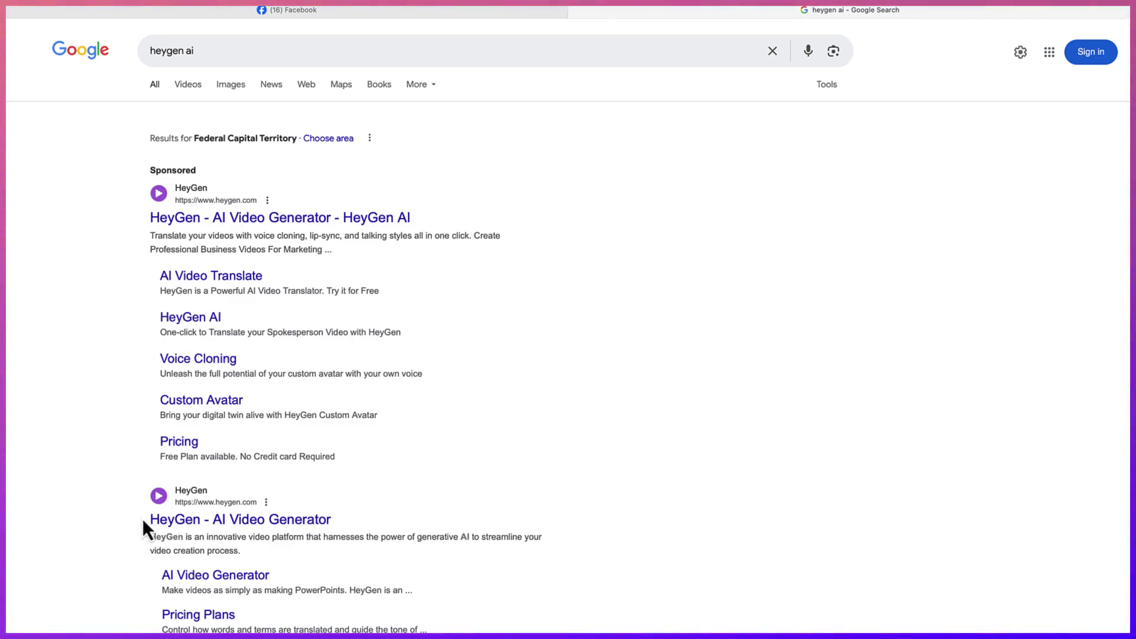
Open the 'HeyGen - AI Video Generator' result and choose 'Get started for free'.
left_click(240, 519)
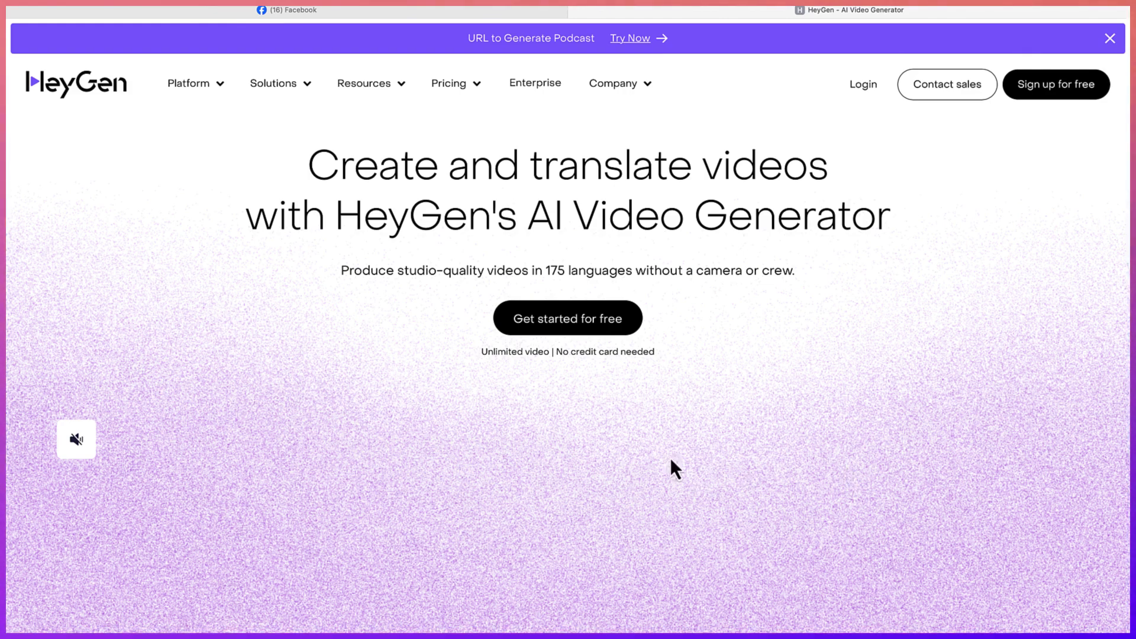
left_click(594, 337)
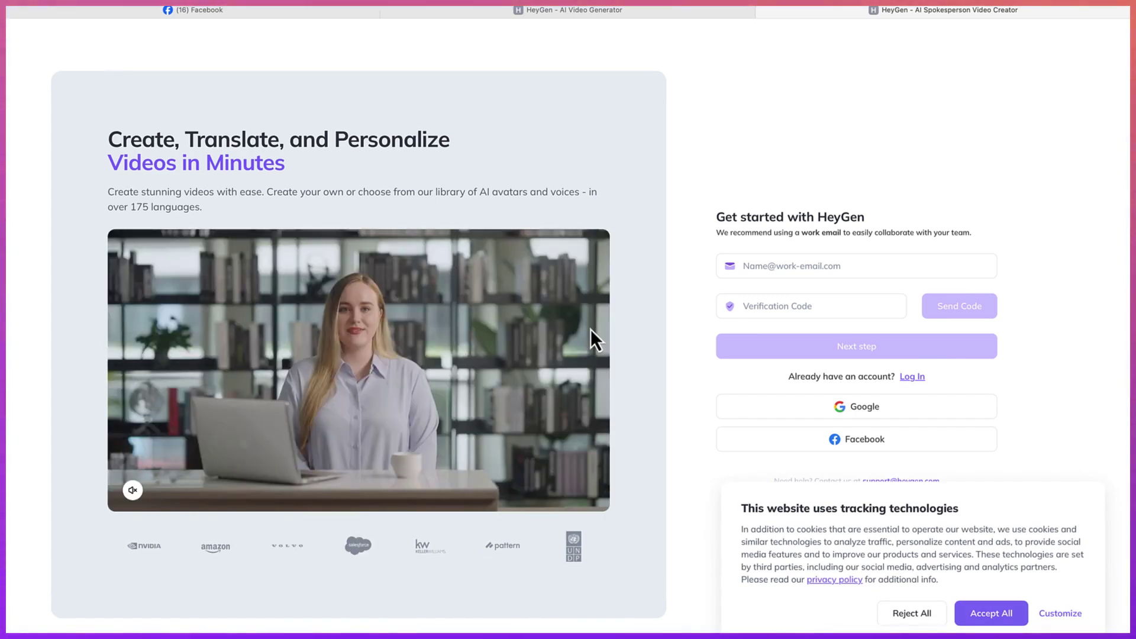
Accept all cookies and try the work-email and verification-code sign-up fields.
left_click(989, 611)
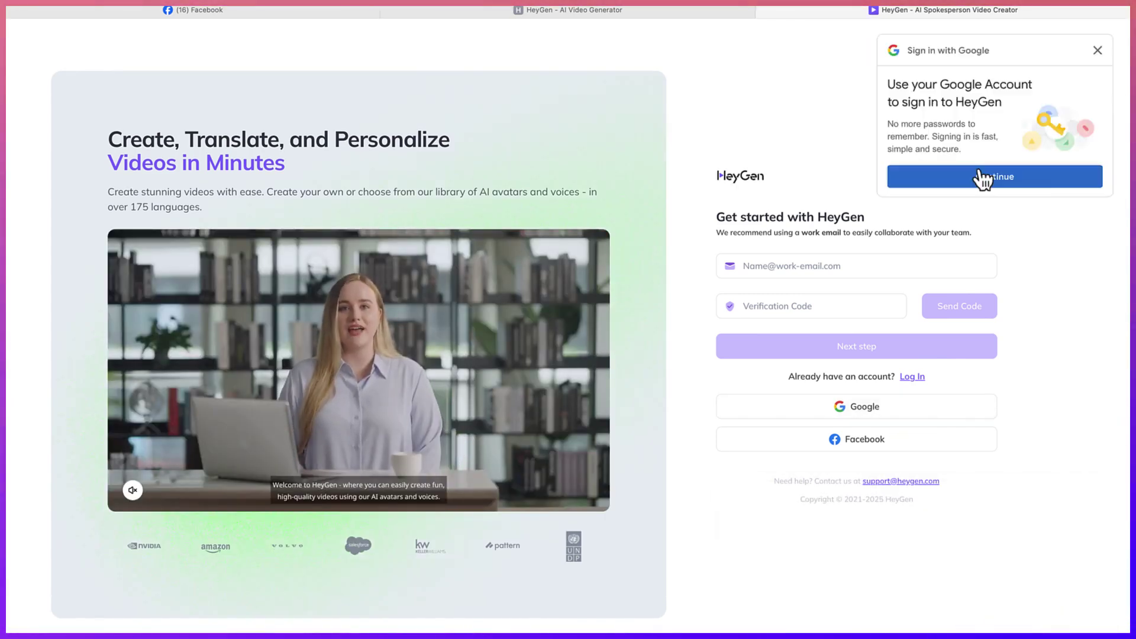
left_click(798, 267)
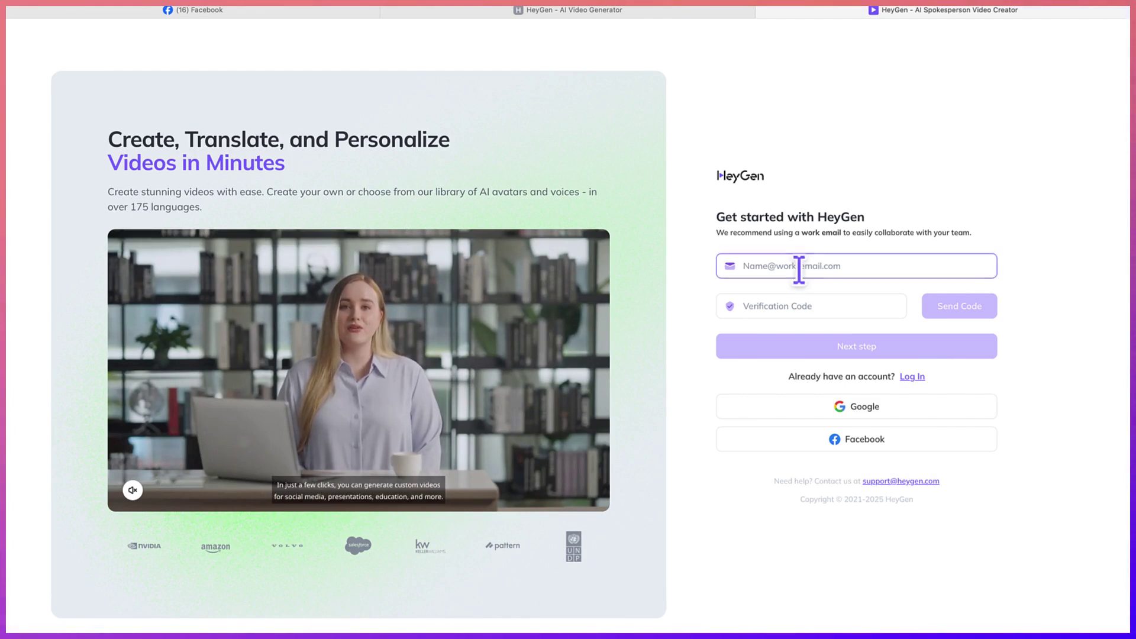
left_click(802, 307)
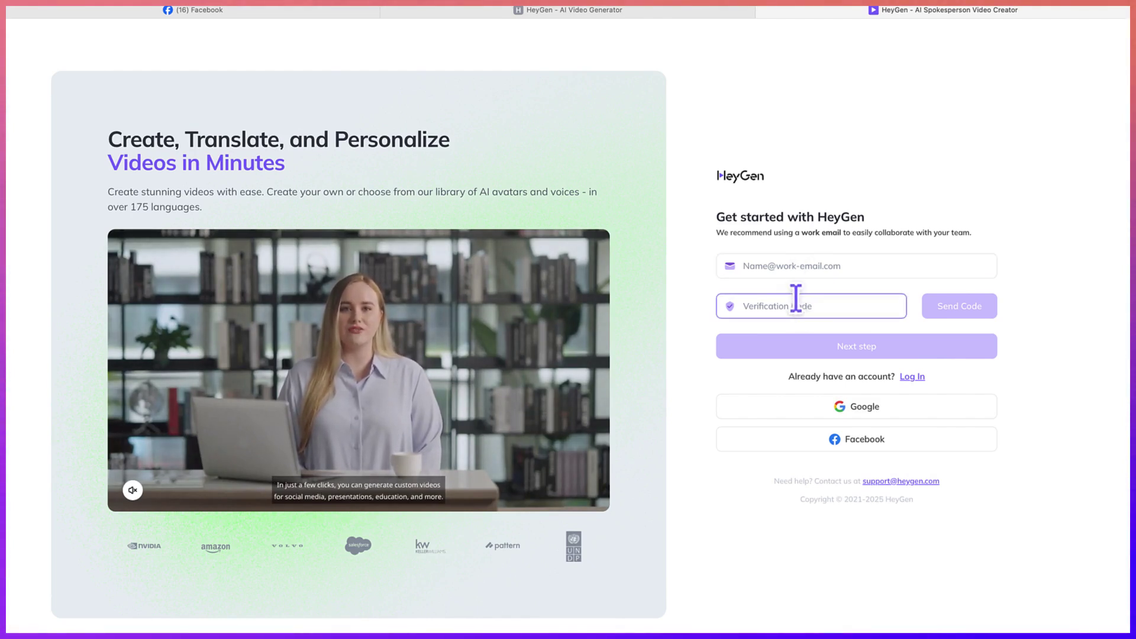
left_click(793, 264)
left_click(798, 305)
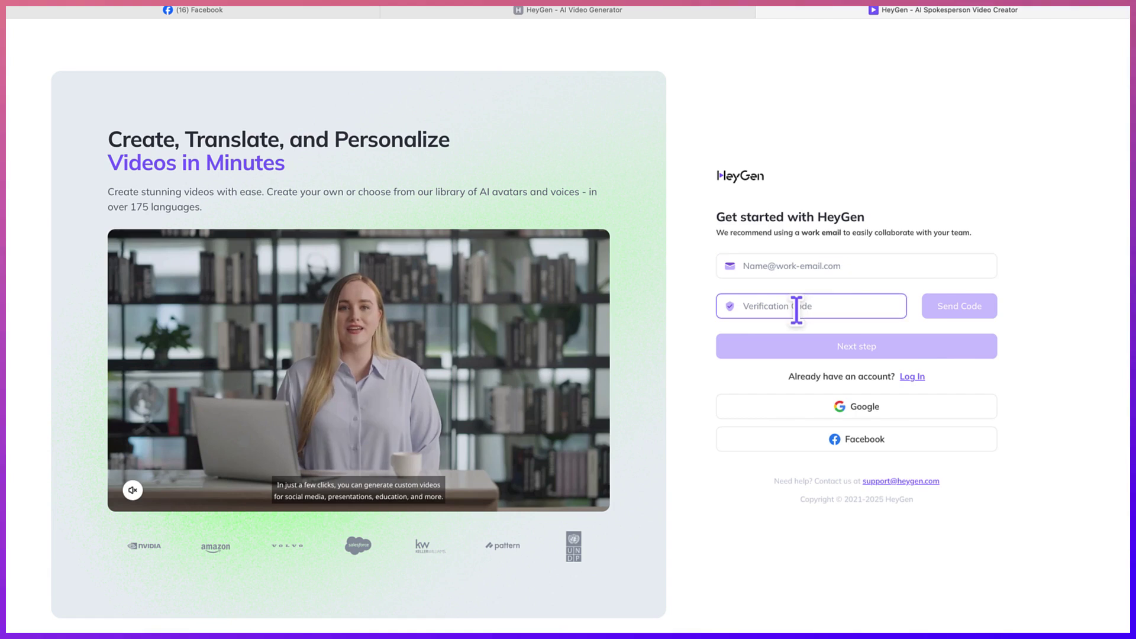
Sign up with a Google account, allowing it to share account details with HeyGen.
left_click(819, 342)
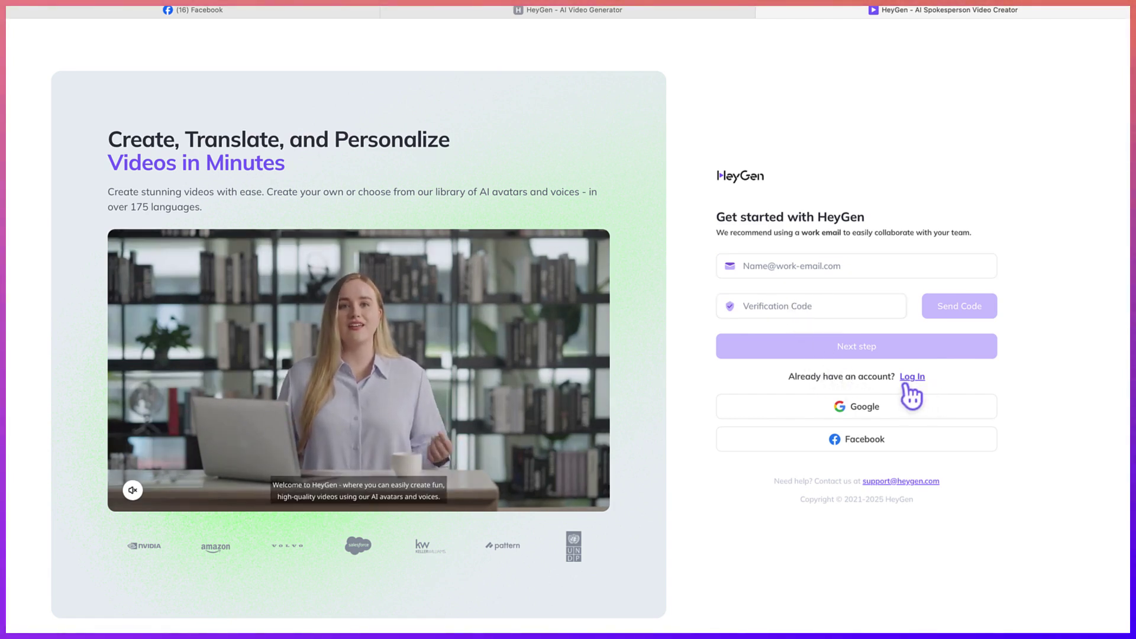
left_click(846, 413)
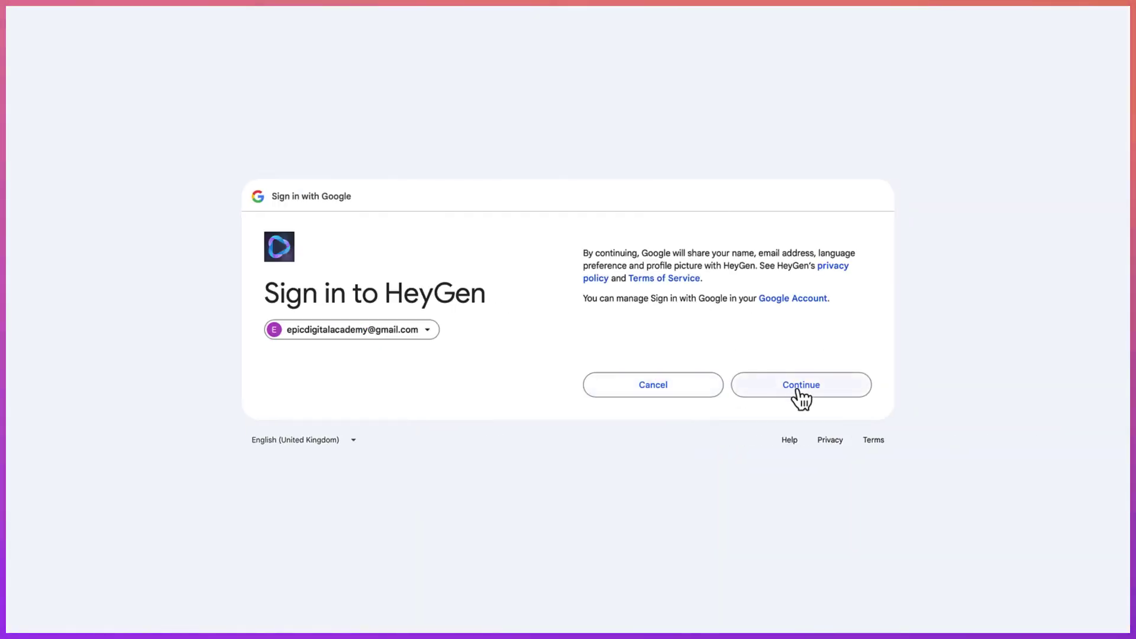
left_click(798, 392)
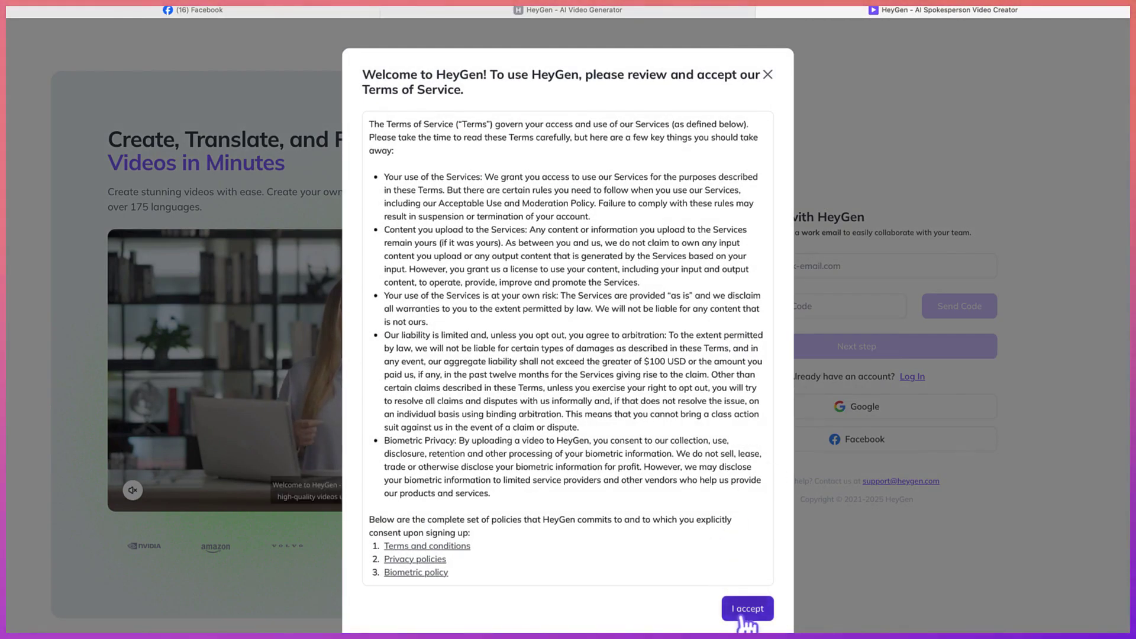
Accept HeyGen's Terms of Service to reach the pricing plans page.
left_click(744, 615)
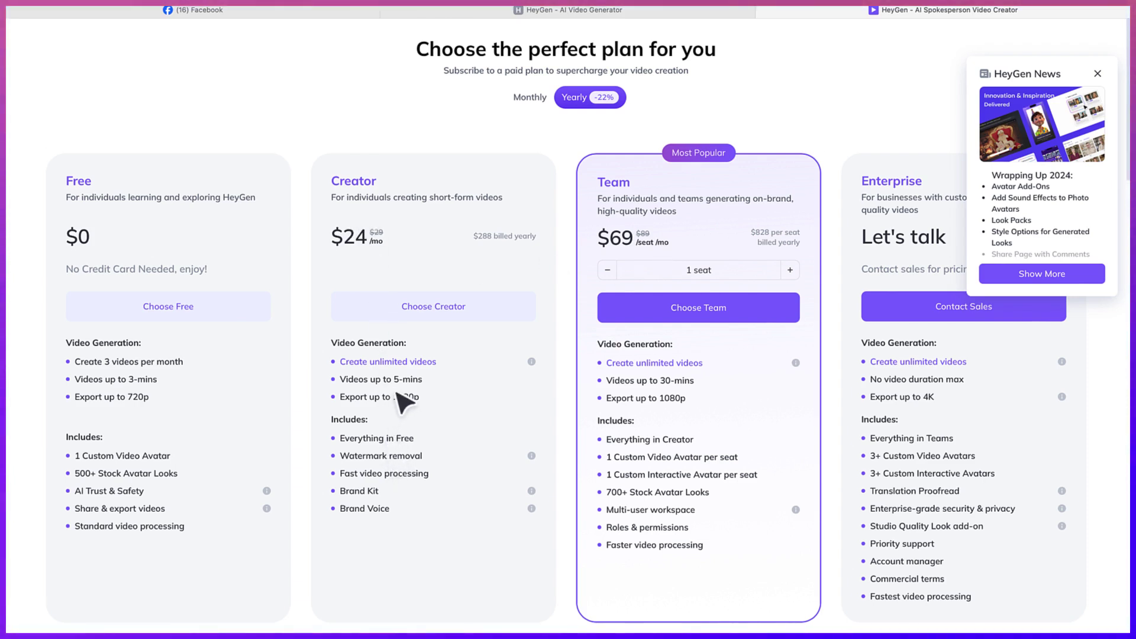
Choose the Free plan and answer Marketing videos and Full-time content creator.
left_click(172, 306)
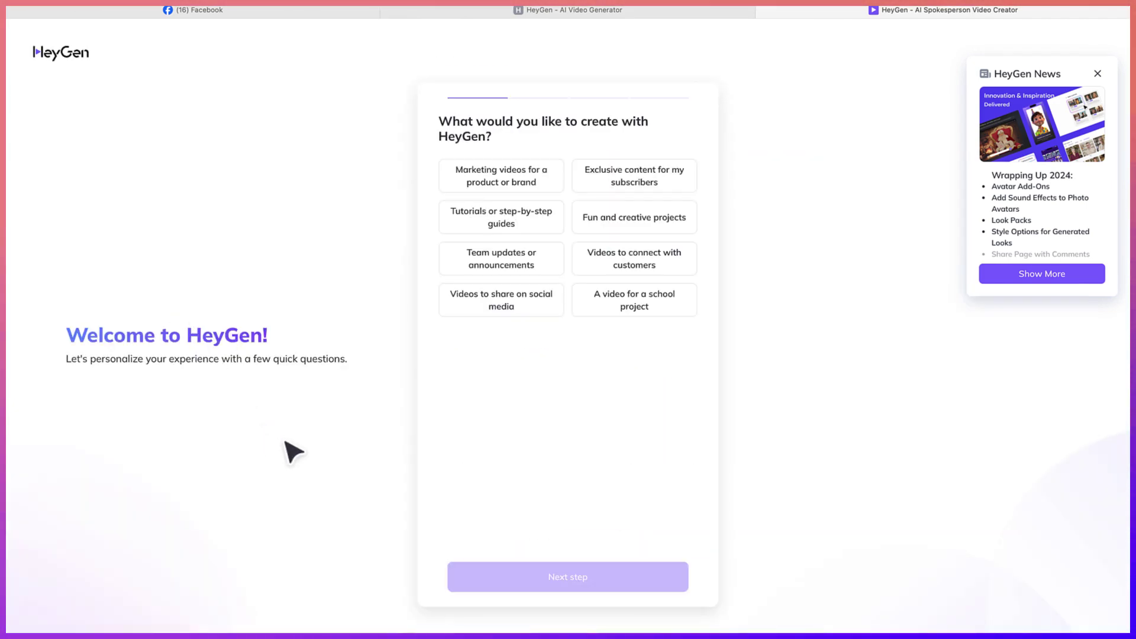
left_click(502, 180)
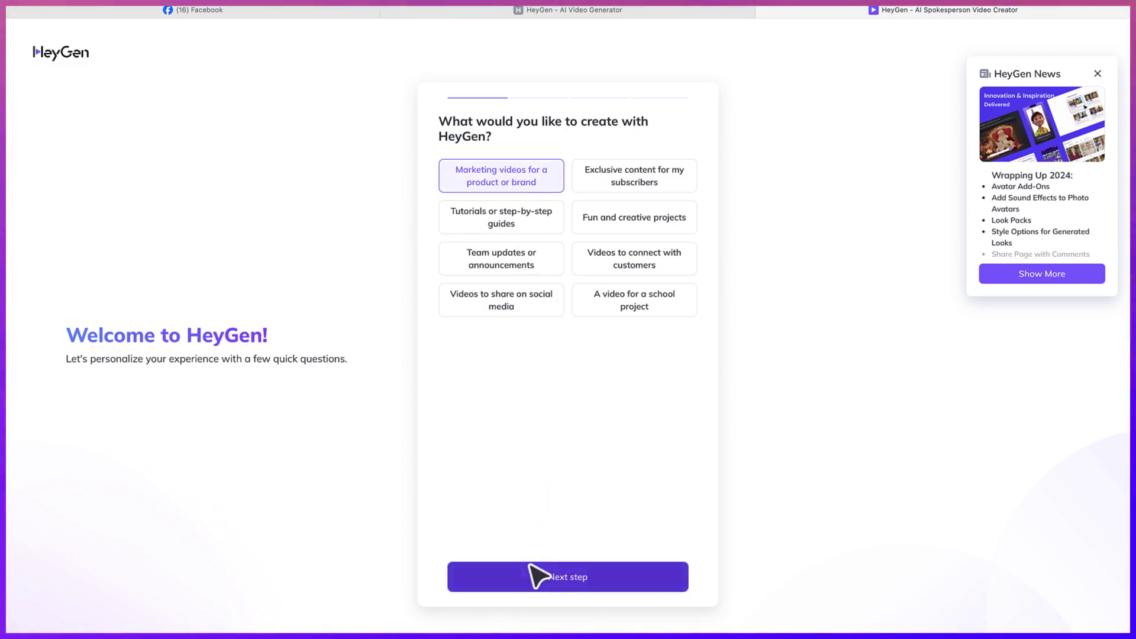
left_click(538, 574)
left_click(505, 180)
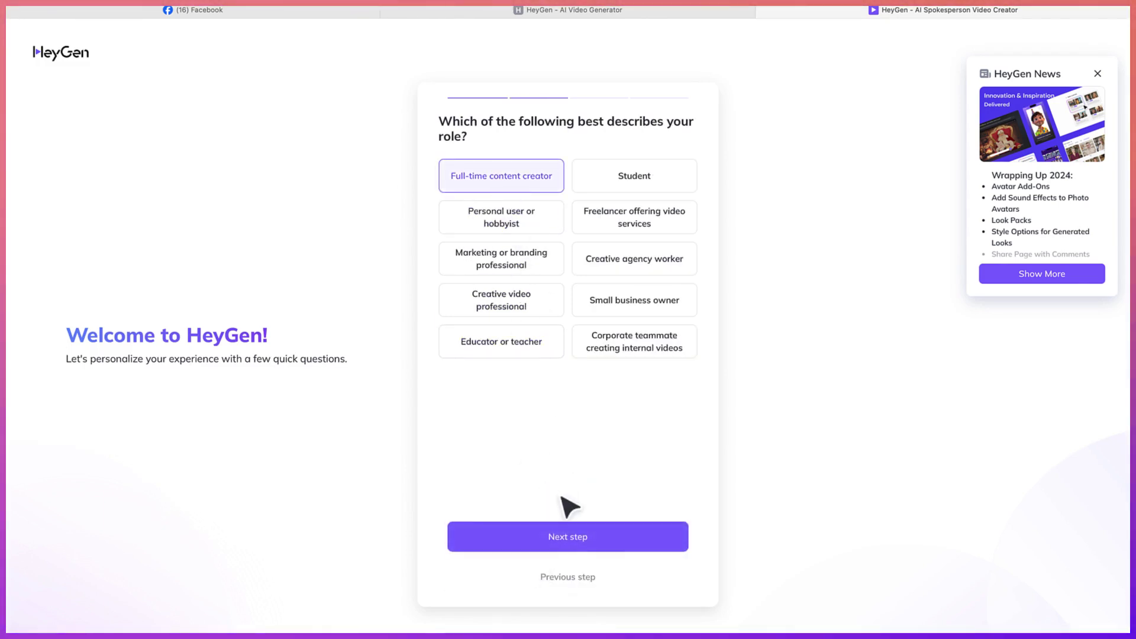
left_click(563, 556)
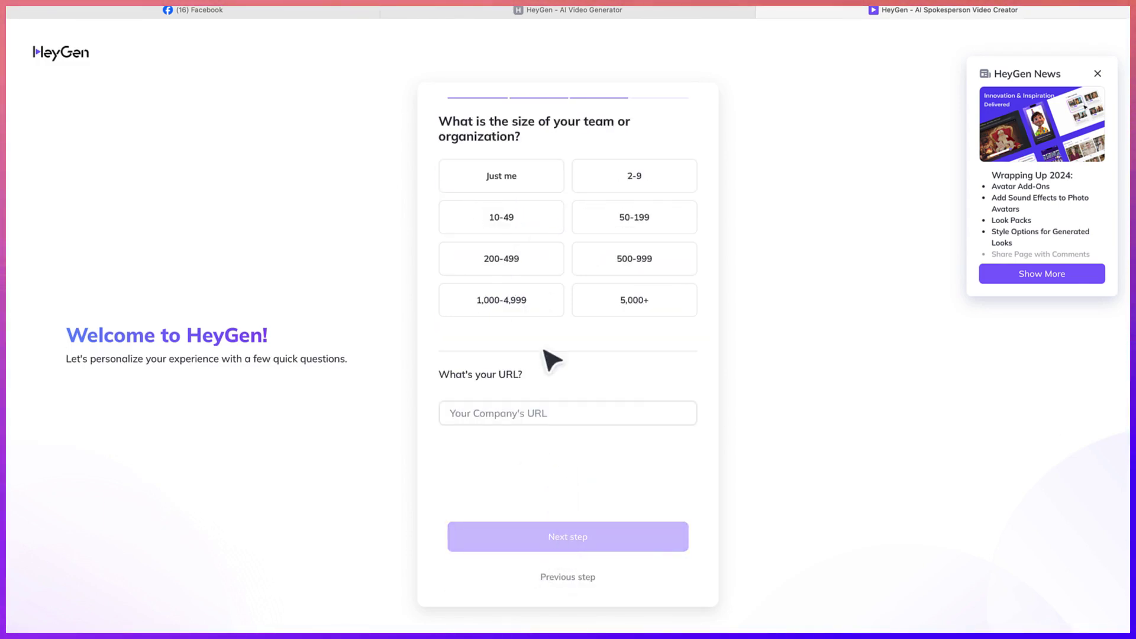
Set team size to 2-9, pick YouTube as the source, and submit onboarding.
left_click(650, 177)
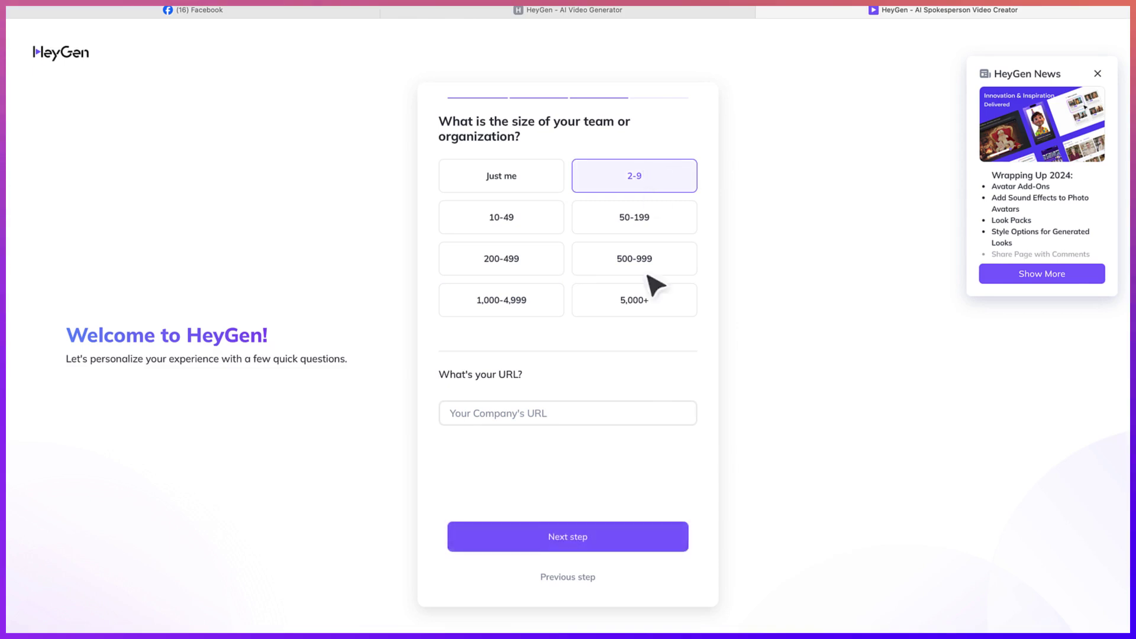
left_click(573, 539)
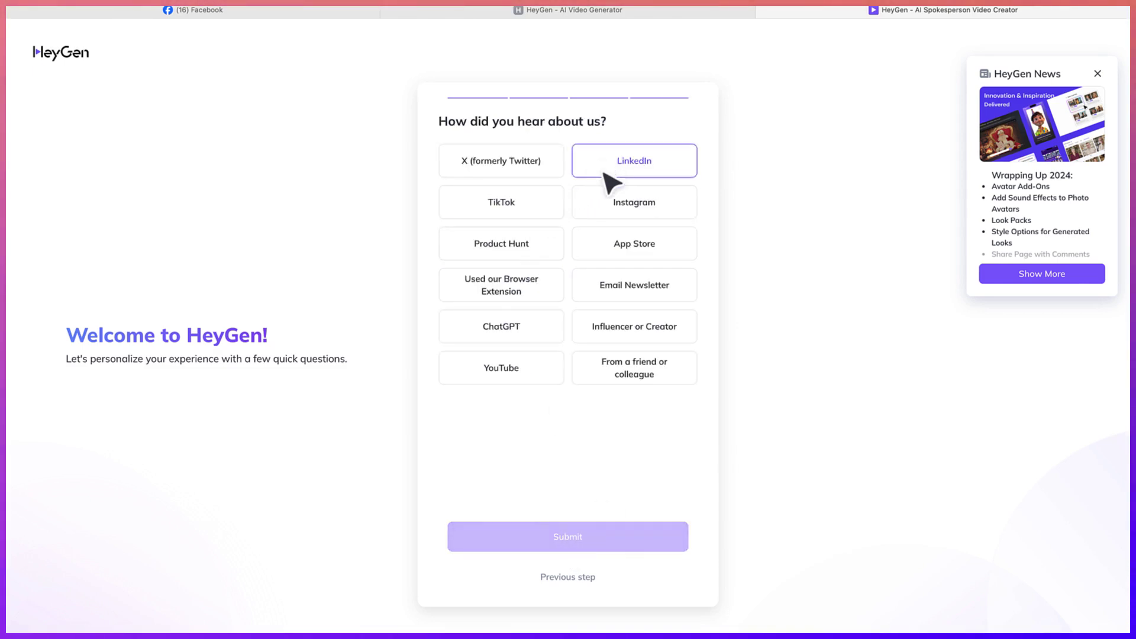
left_click(503, 363)
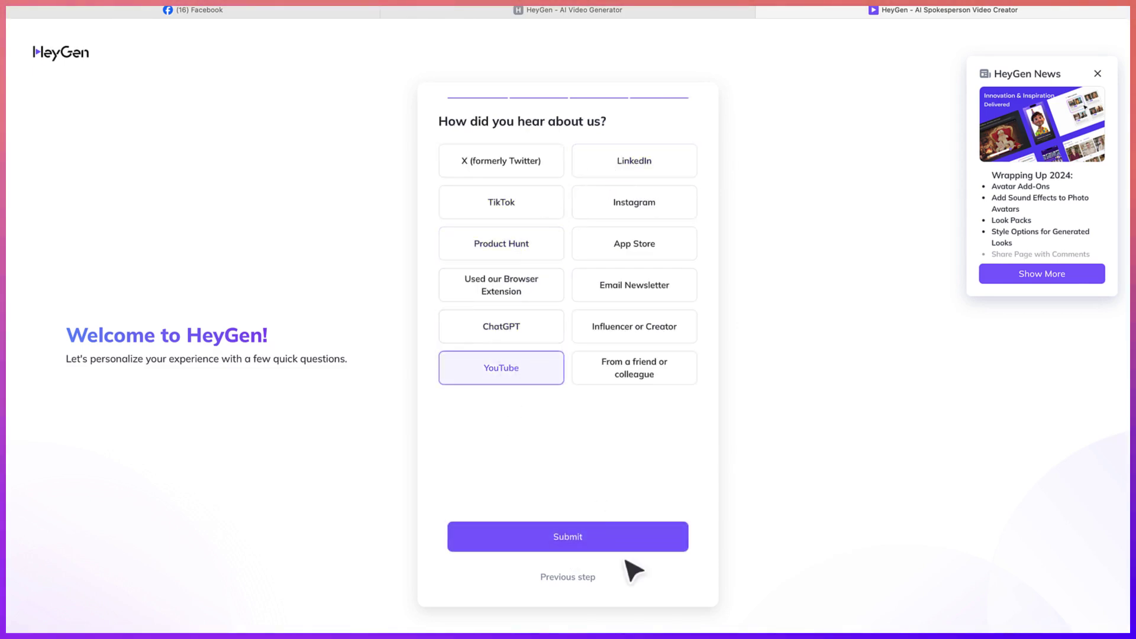
left_click(616, 549)
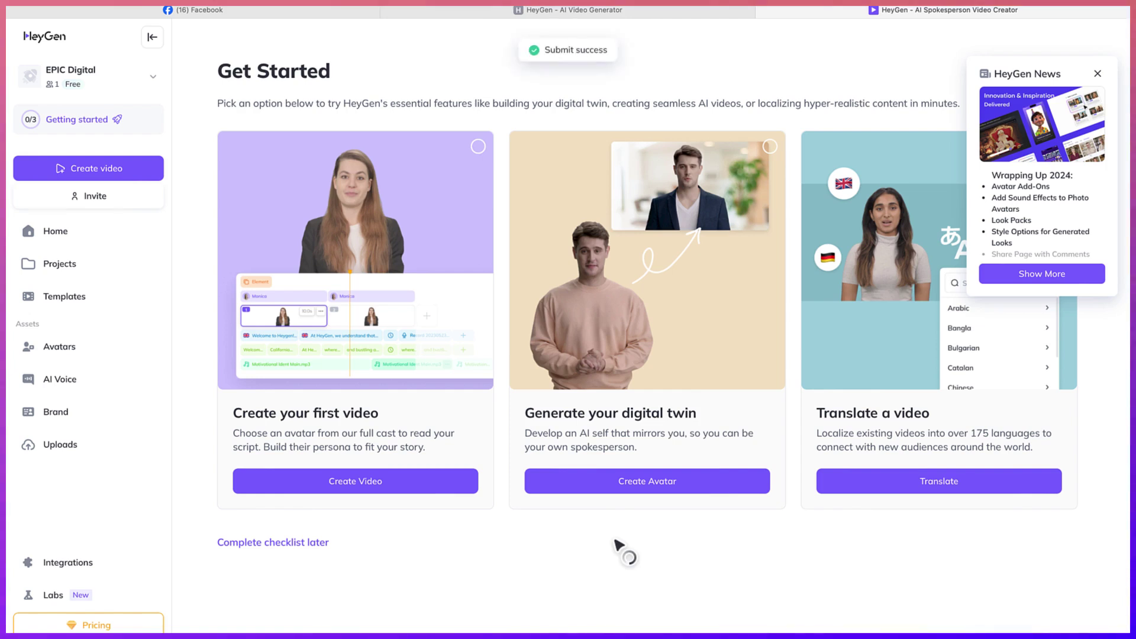
Close the HeyGen News announcement and go to the Templates library.
left_click(1097, 71)
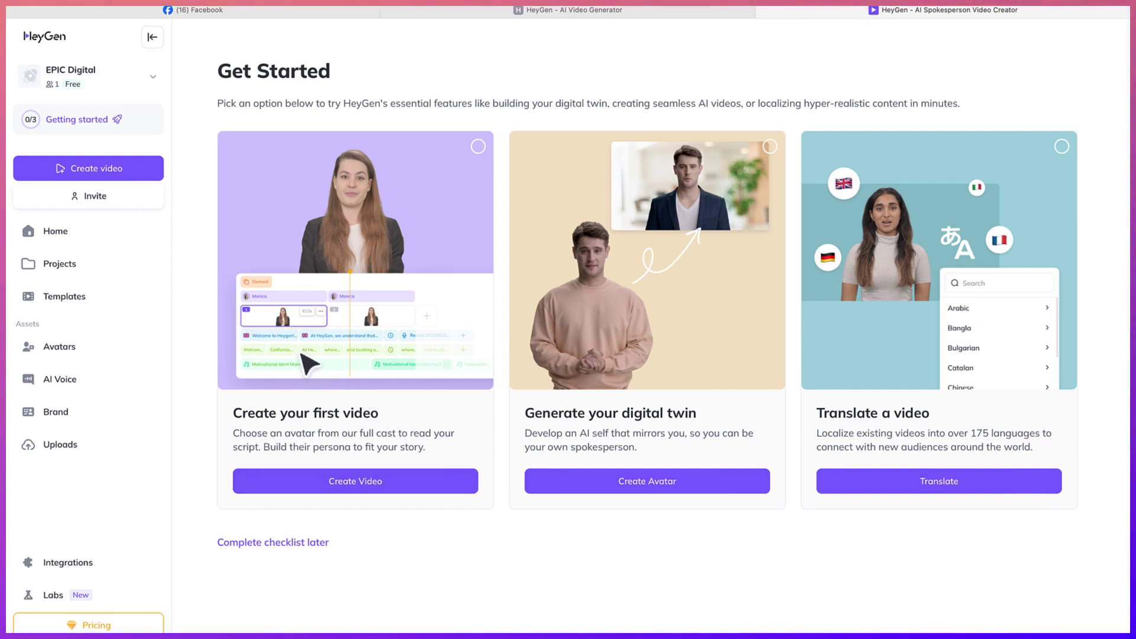
left_click(83, 303)
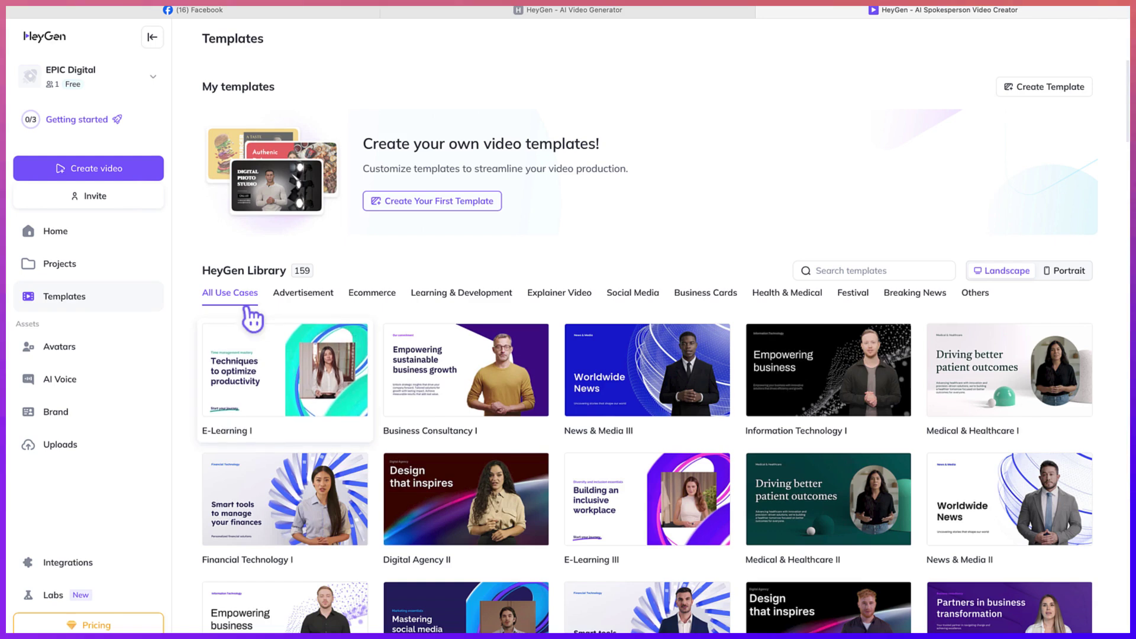
Browse the Advertisement, Ecommerce, Explainer Video, Social Media and other categories, ending on Breaking News.
left_click(302, 305)
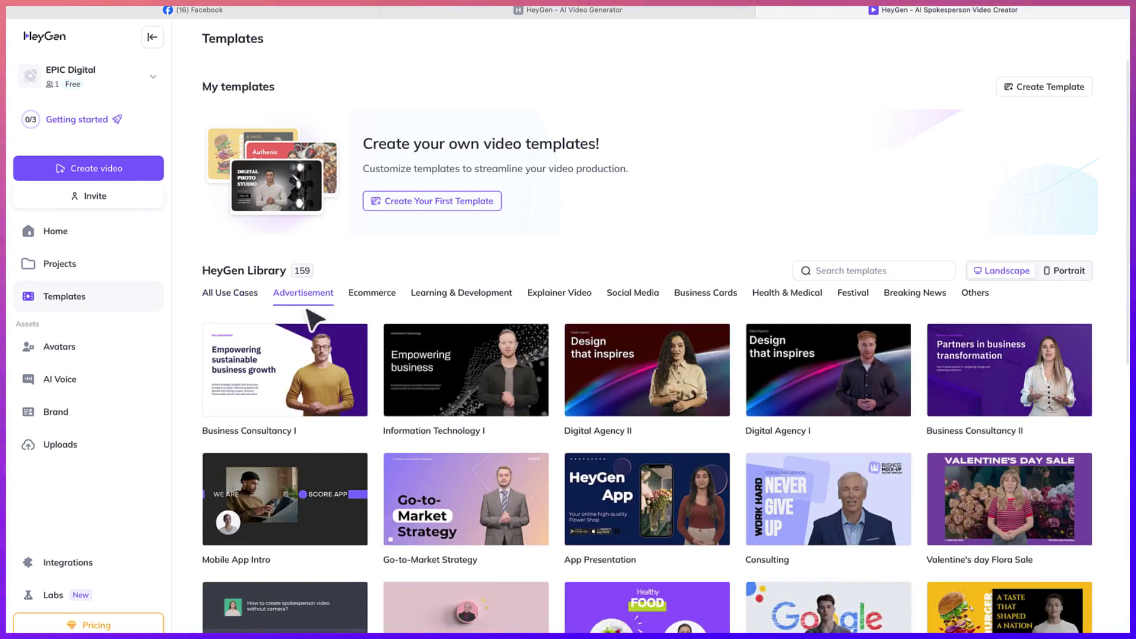
scroll(410, 515, "down", 1)
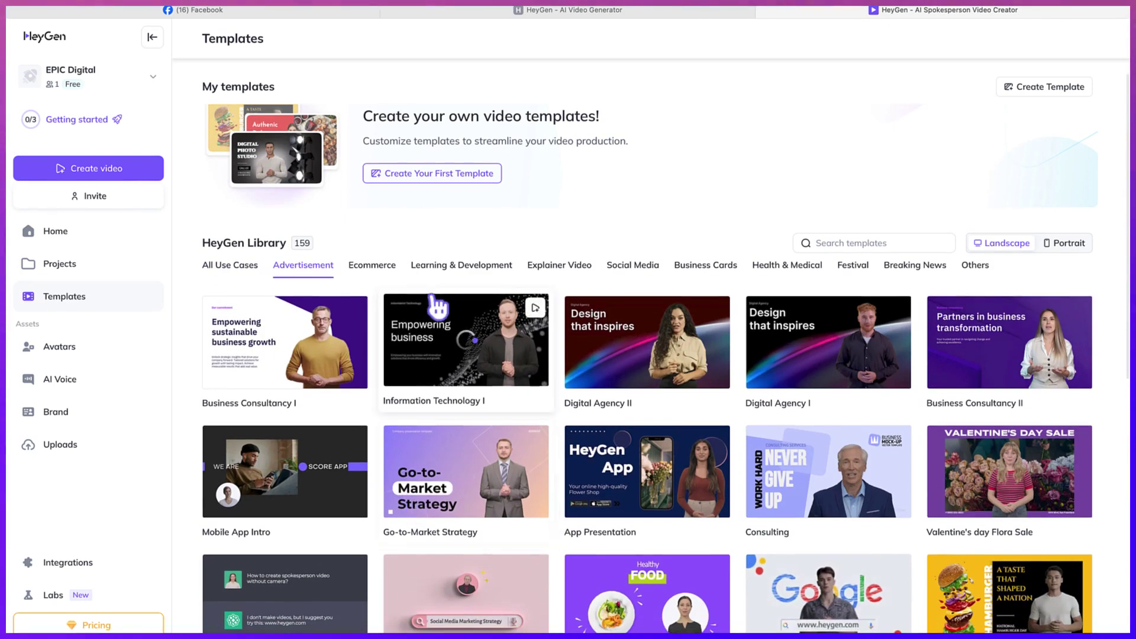
left_click(370, 267)
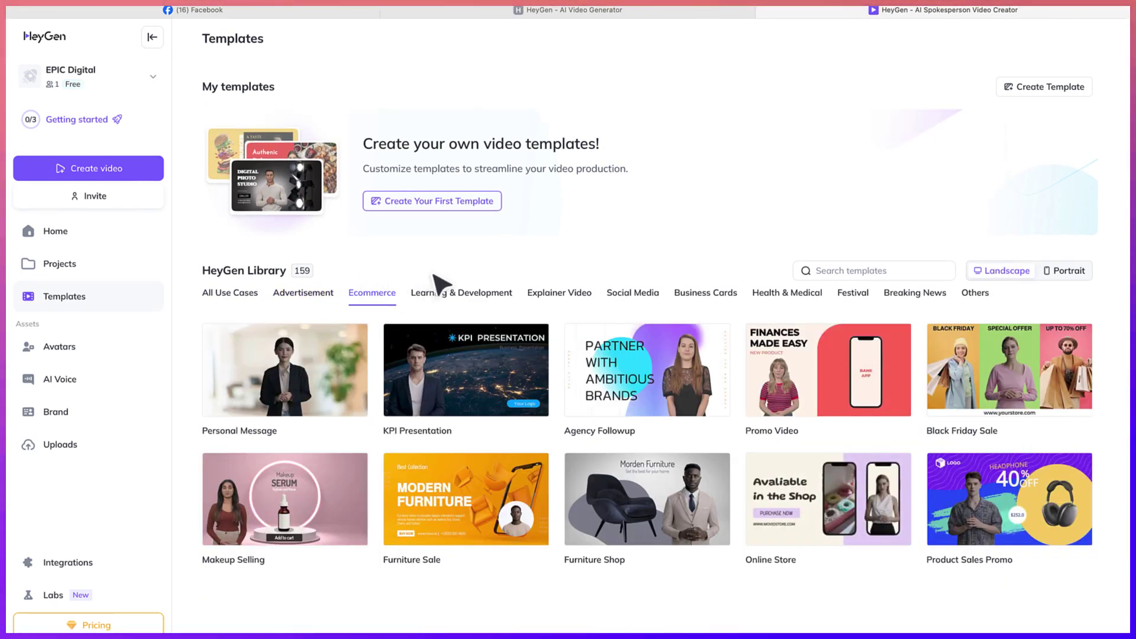
left_click(451, 298)
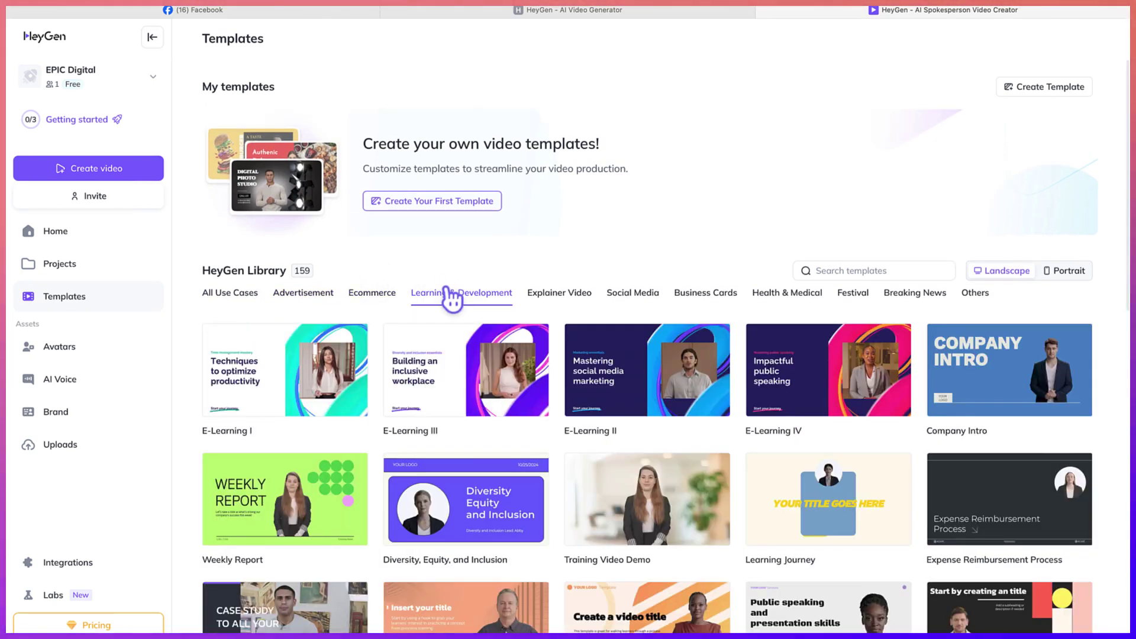
left_click(567, 305)
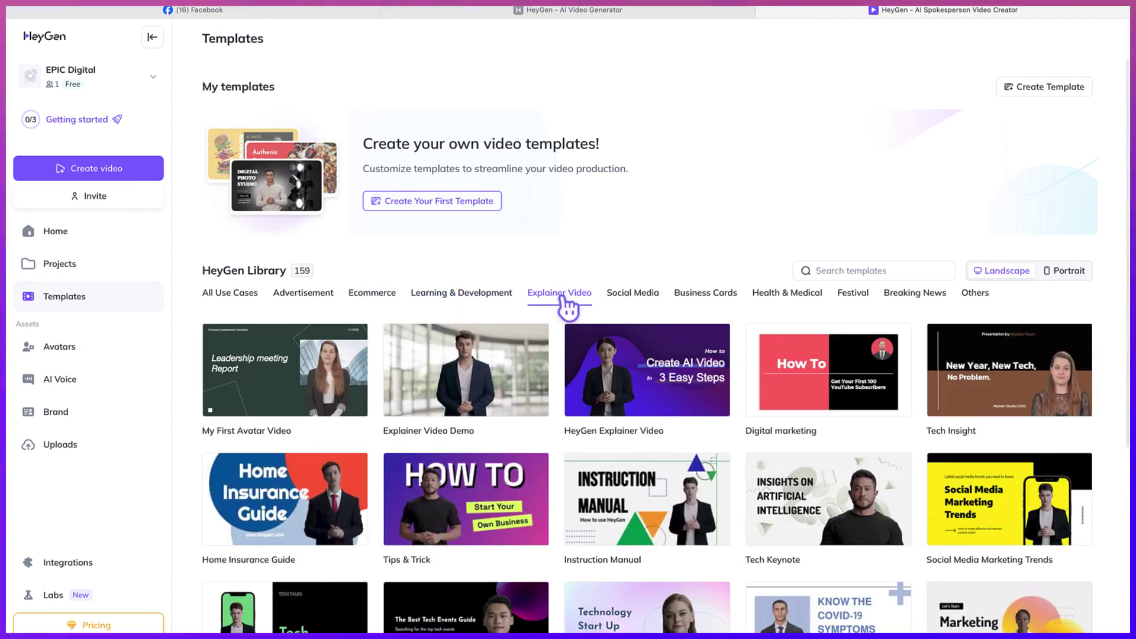
left_click(632, 303)
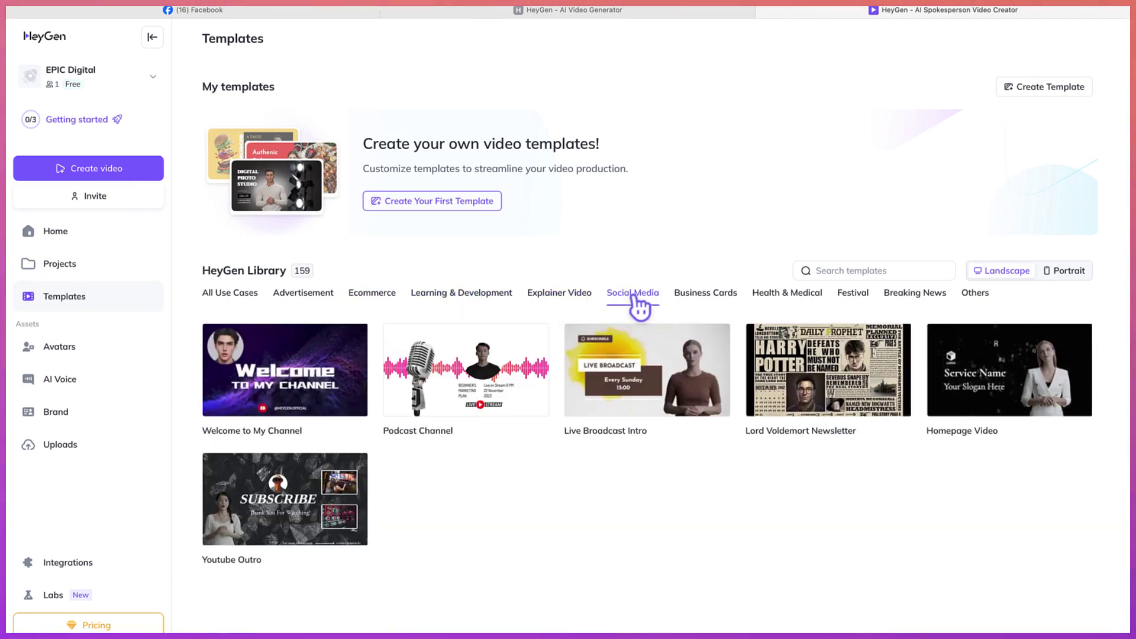
left_click(707, 302)
left_click(791, 302)
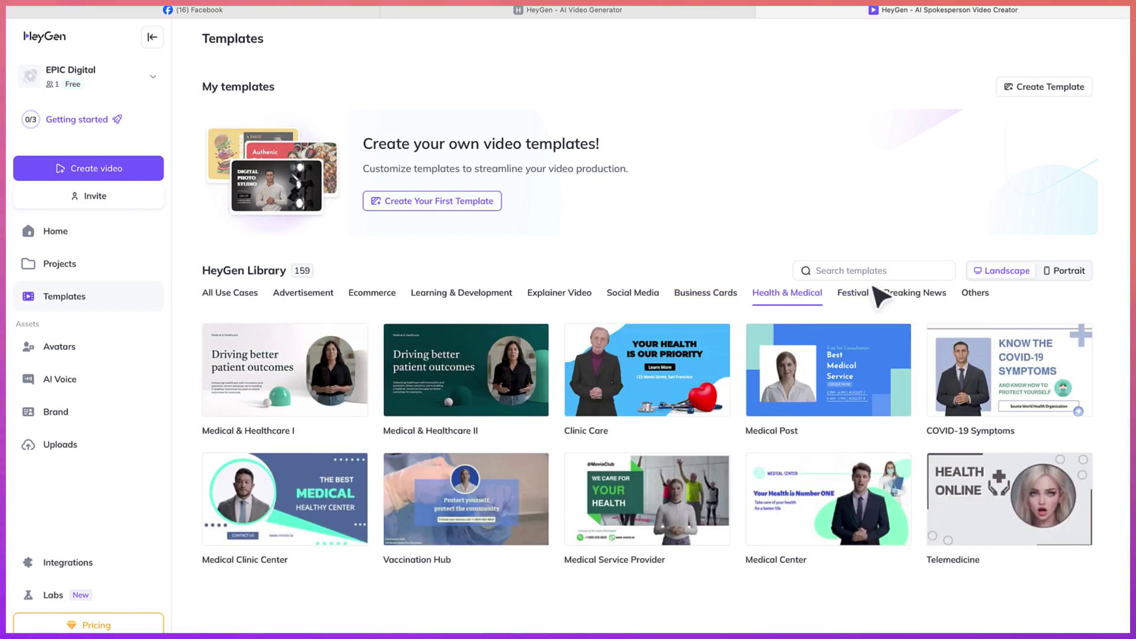
left_click(915, 299)
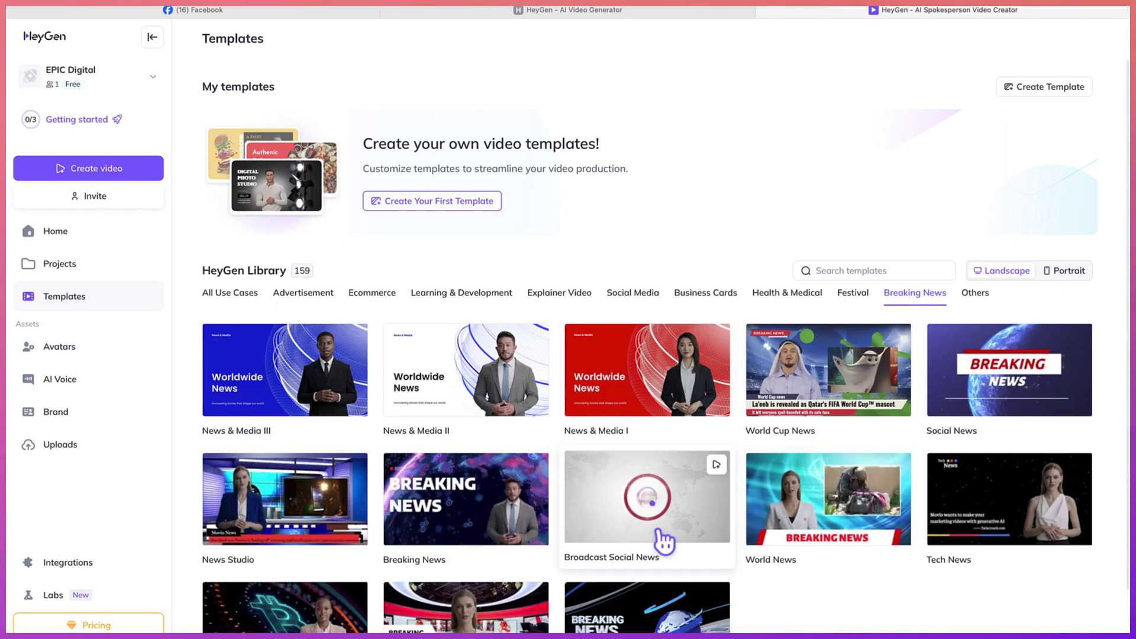
scroll(657, 539, "down", 1)
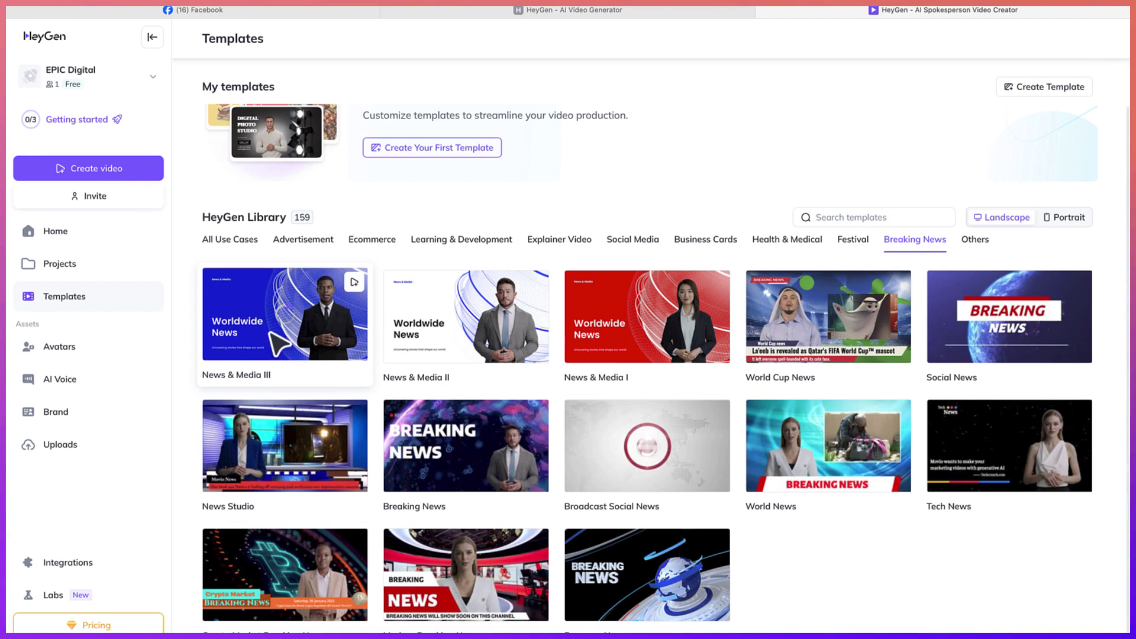
Preview News & Media III from the start, then create a video from it in AI Studio.
left_click(278, 343)
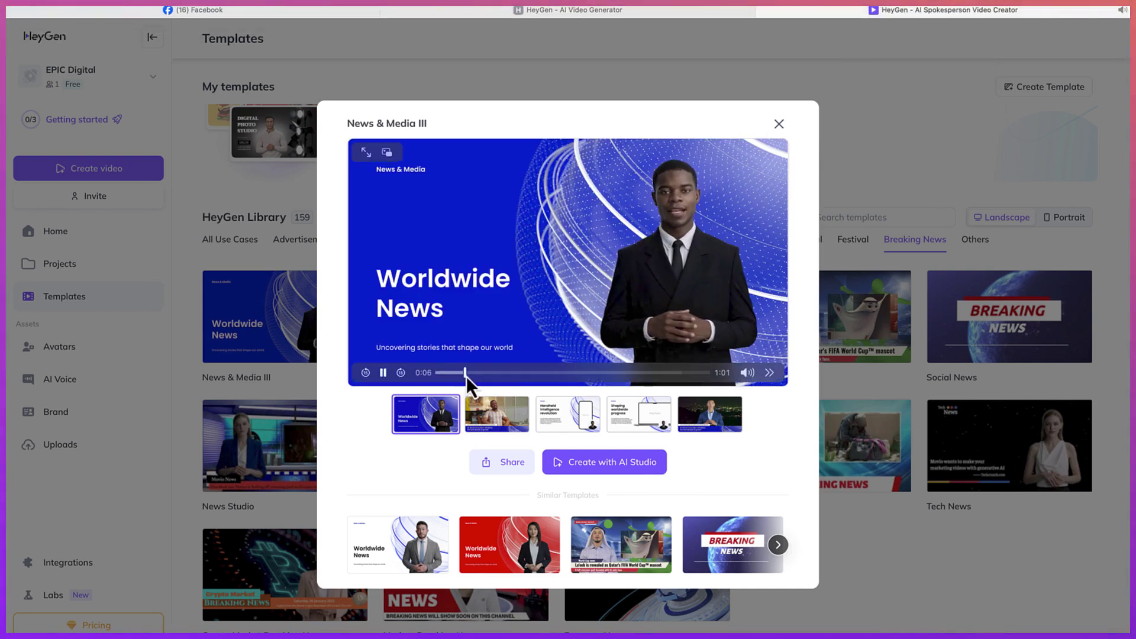
left_click_drag(466, 376, 381, 377)
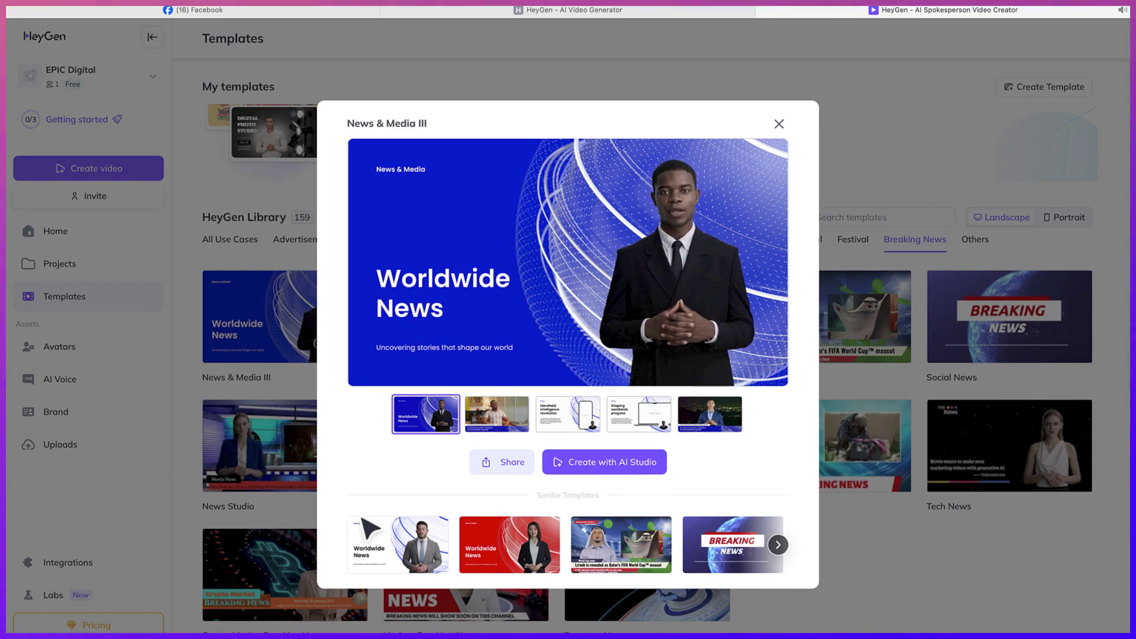
left_click(578, 463)
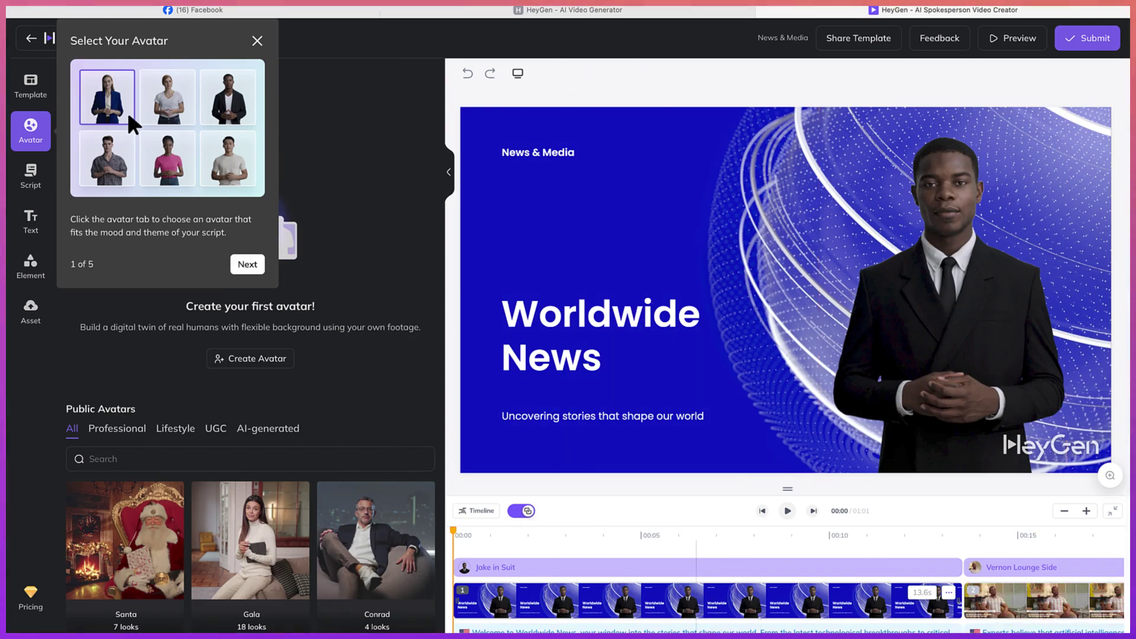
Select the presenter and preview the Worldwide News, Shaping worldwide progress and lounge scenes.
left_click(500, 586)
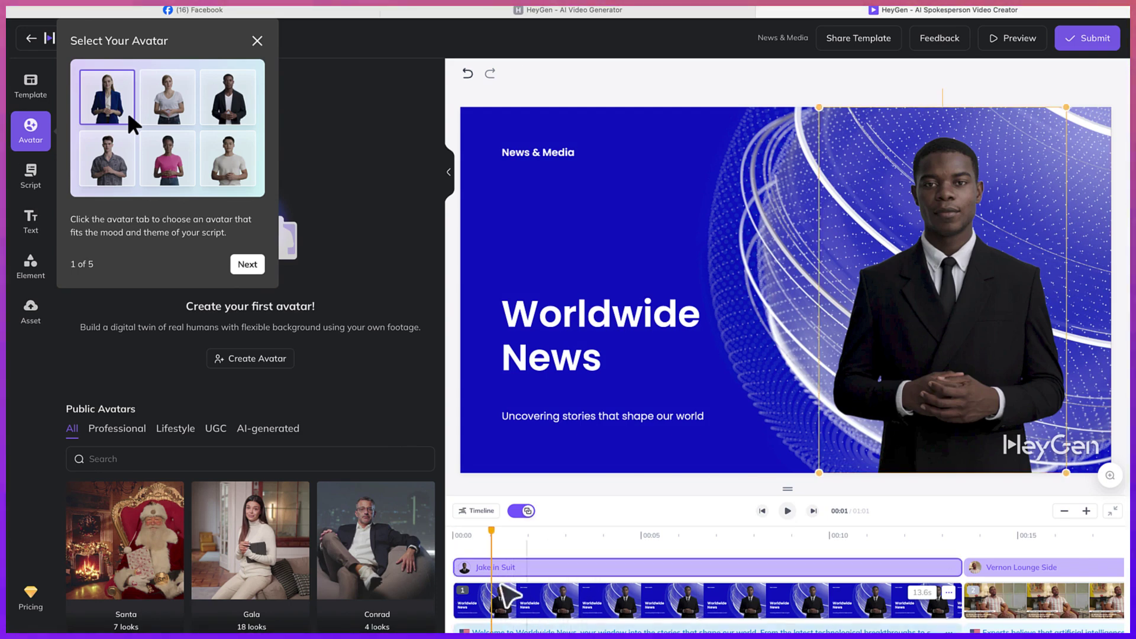
scroll(846, 595, "right", 10)
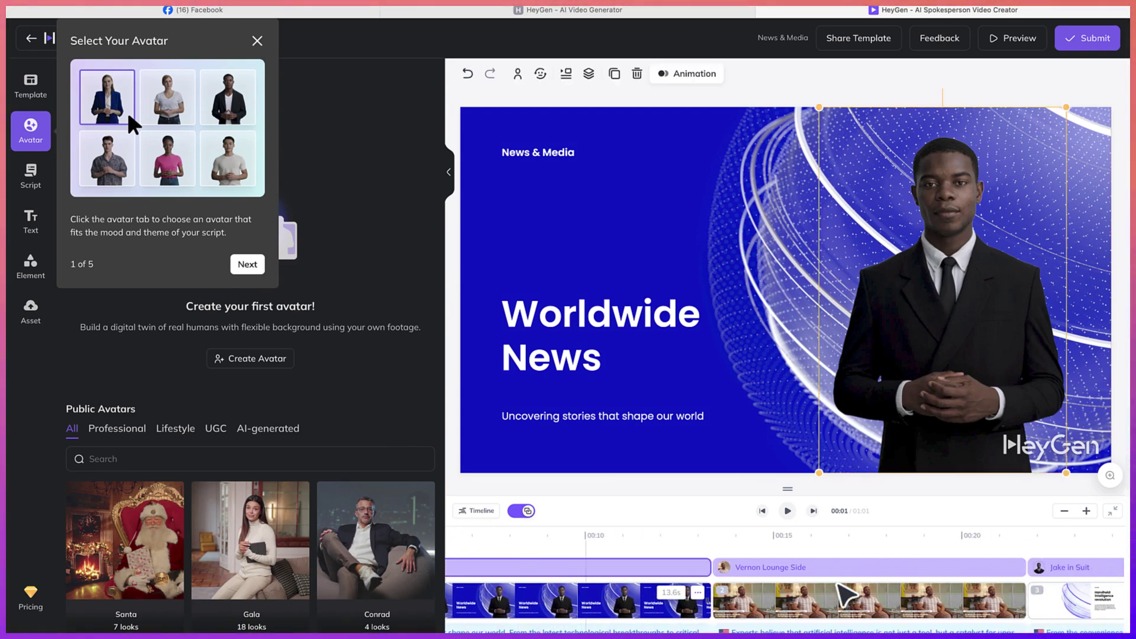
scroll(846, 595, "right", 8)
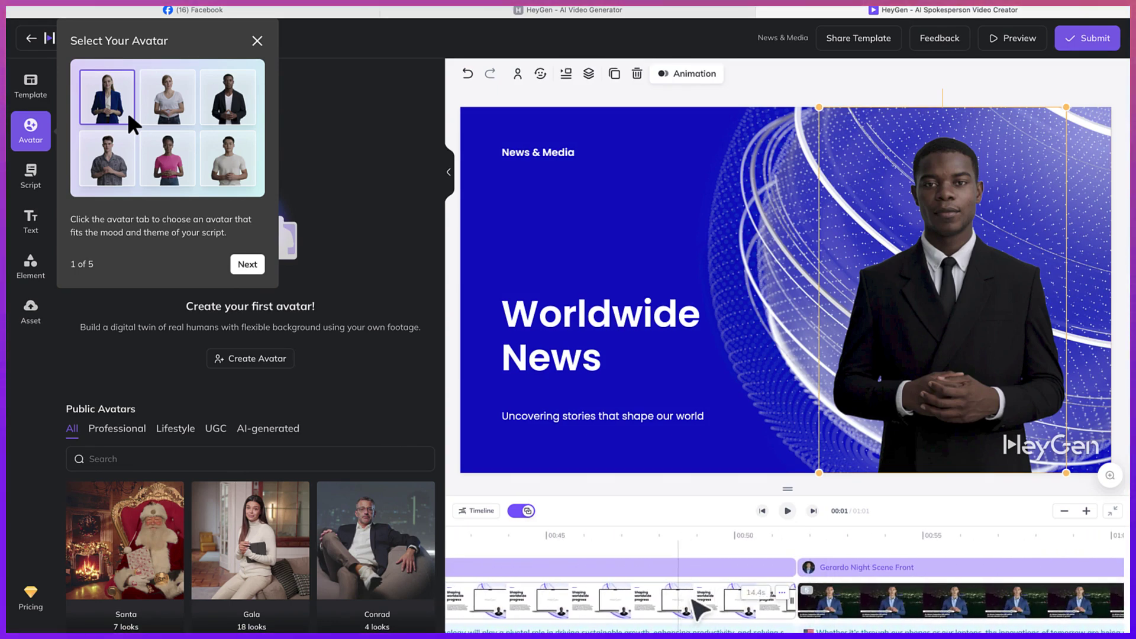
left_click(698, 610)
scroll(728, 594, "left", 14)
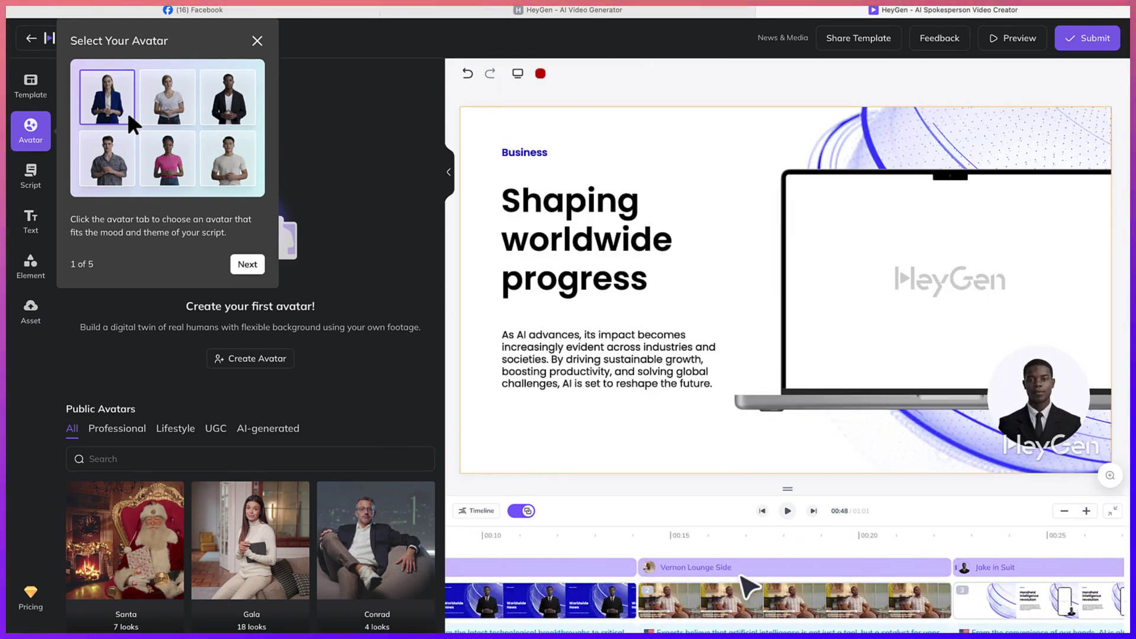
scroll(752, 592, "left", 5)
left_click(749, 607)
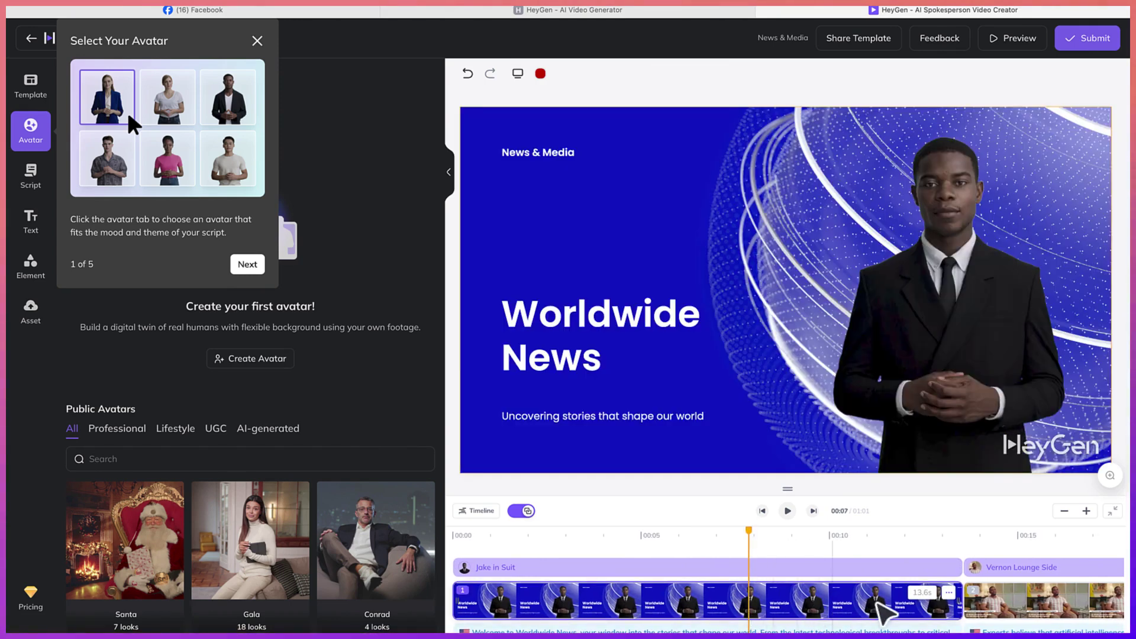
left_click(1014, 598)
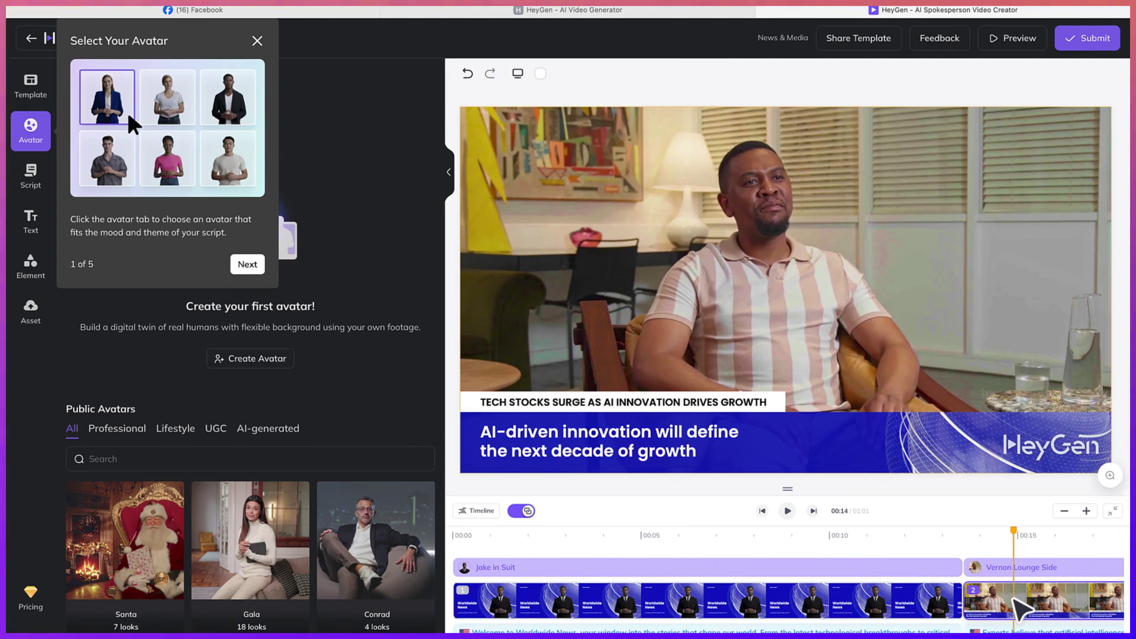
scroll(1018, 610, "right", 3)
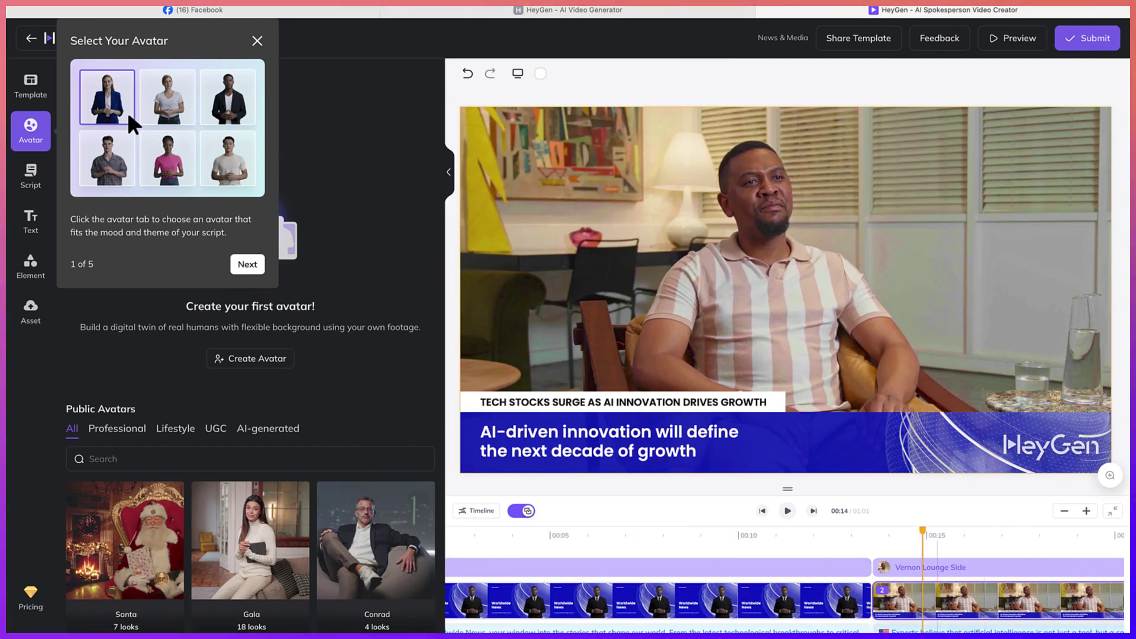
Show scene scripts, close the avatar tour, edit the third script, then return to Worldwide News.
left_click(31, 175)
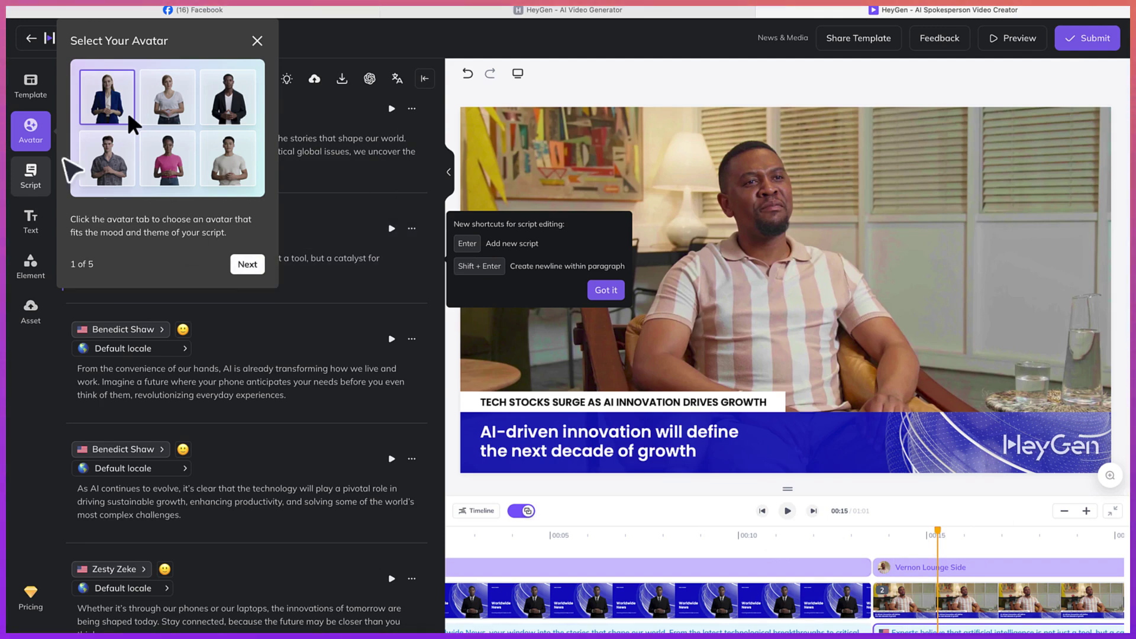
left_click(256, 41)
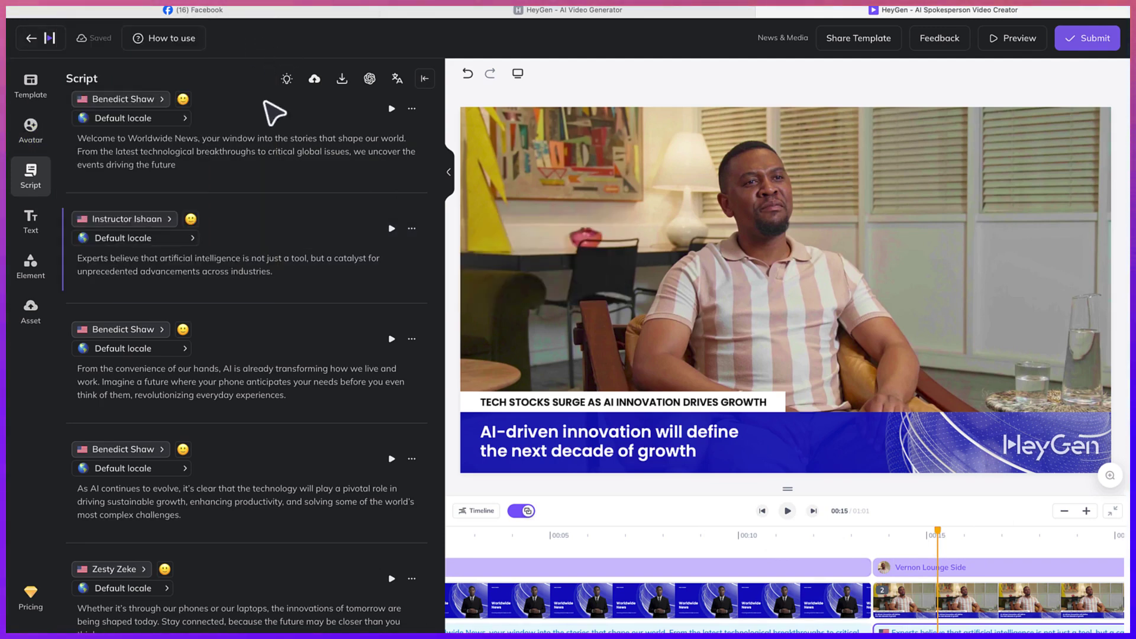
left_click(188, 382)
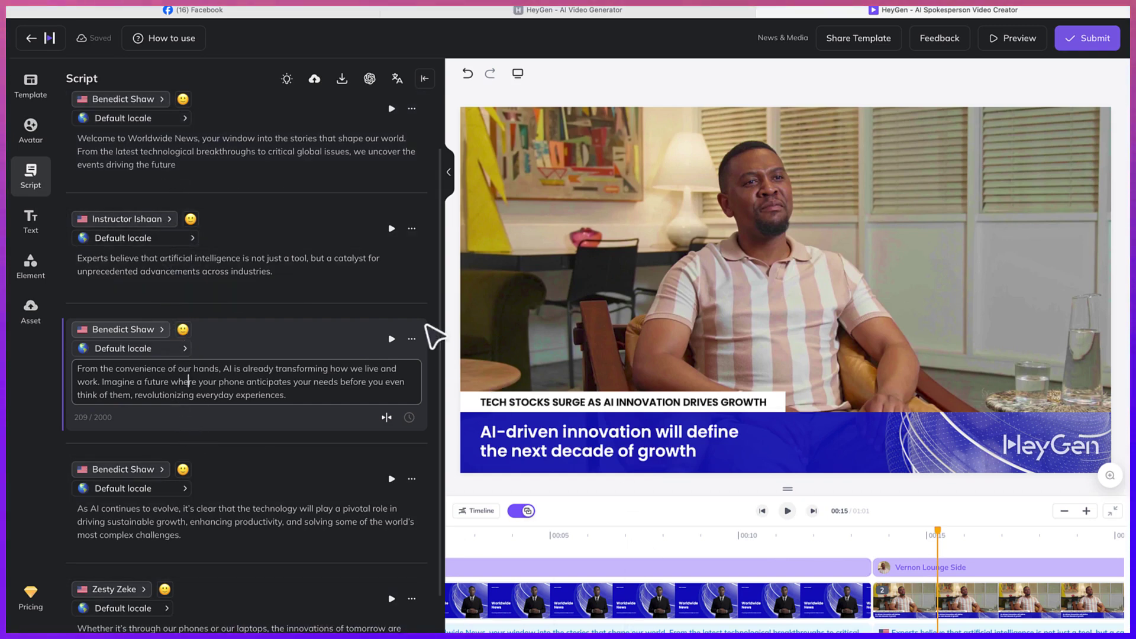
left_click(561, 614)
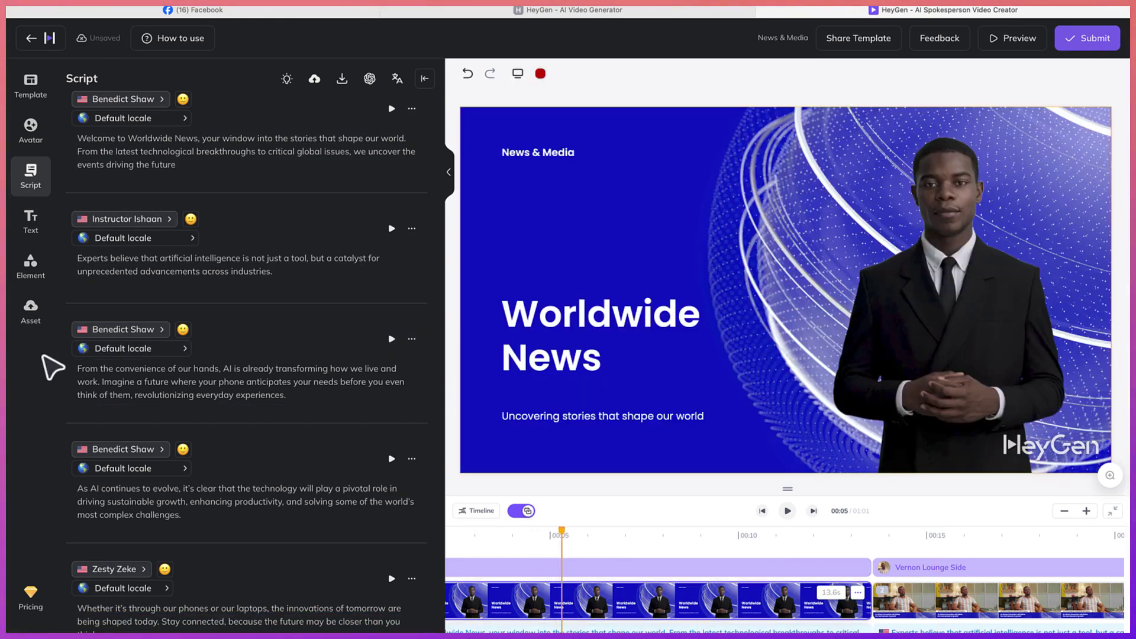
Swap the Worldwide News presenter for Raul's Office Front look from Public Avatars.
left_click(44, 135)
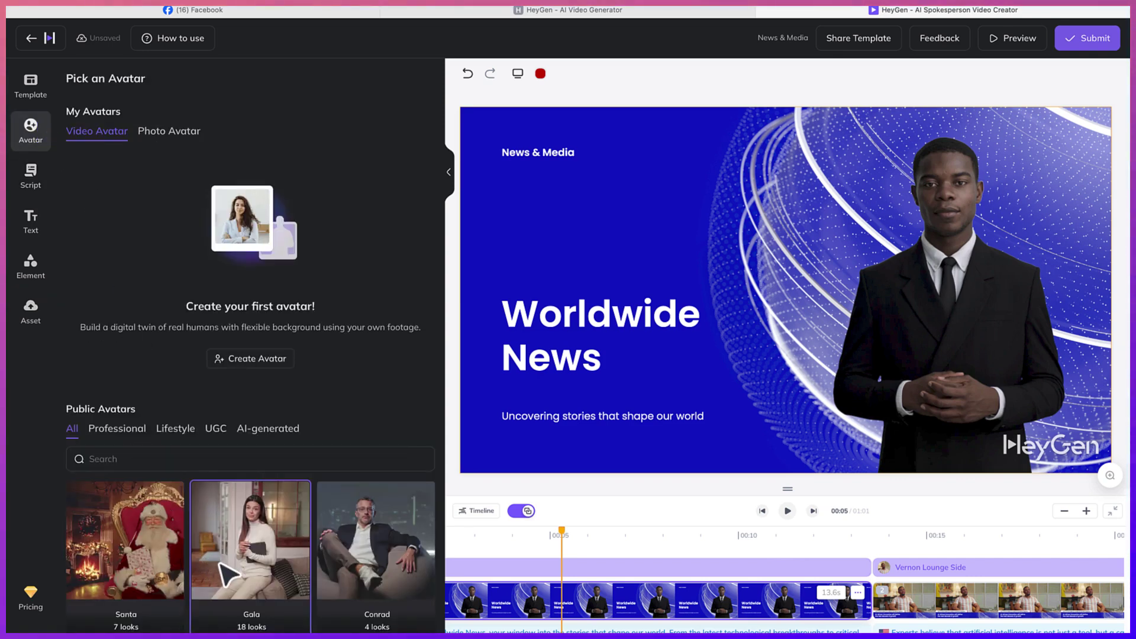
scroll(228, 577, "down", 5)
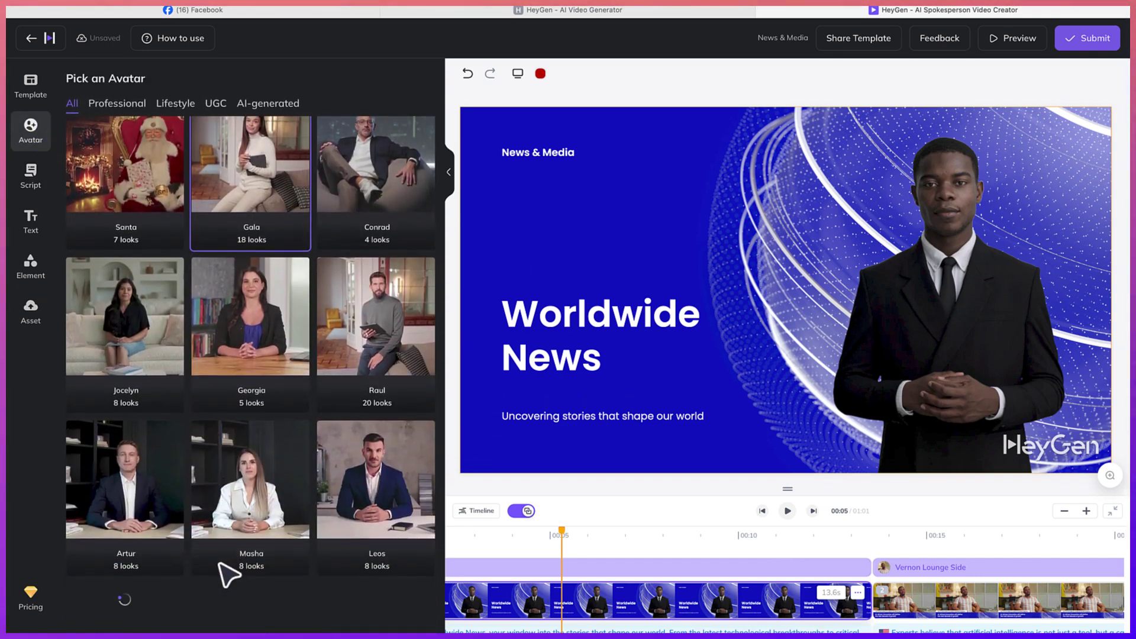
scroll(220, 565, "up", 3)
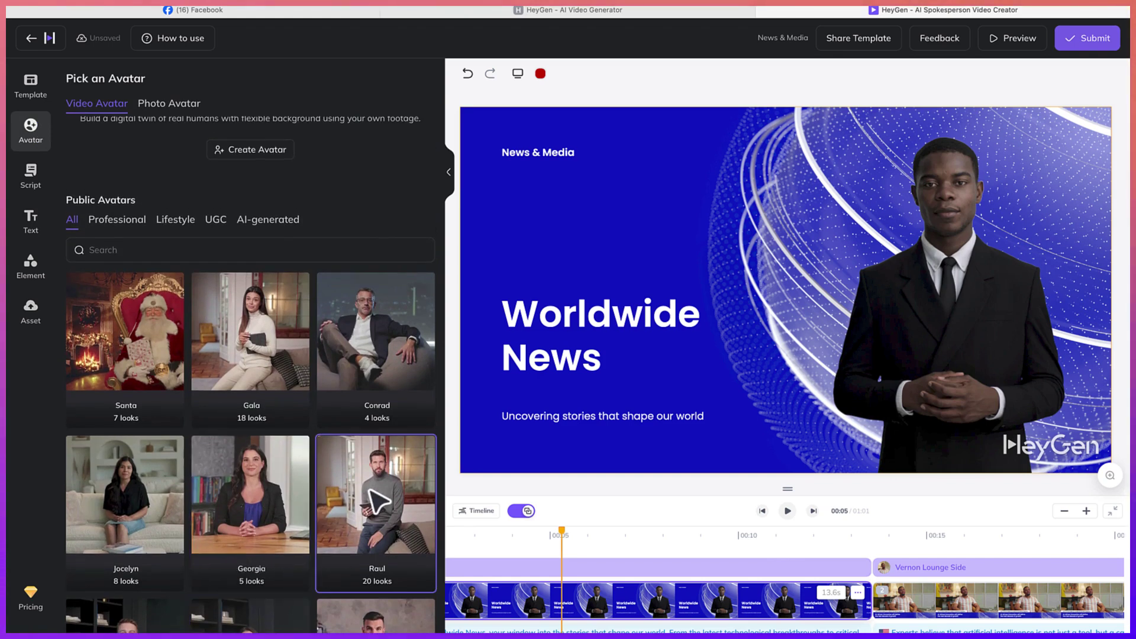
left_click(378, 502)
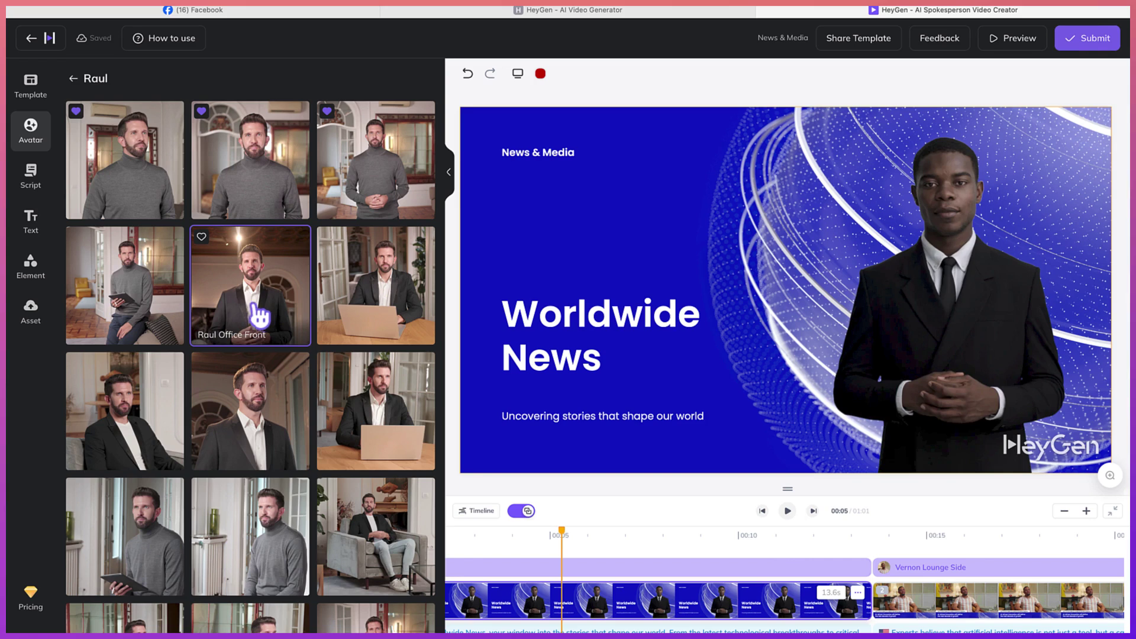
left_click(256, 313)
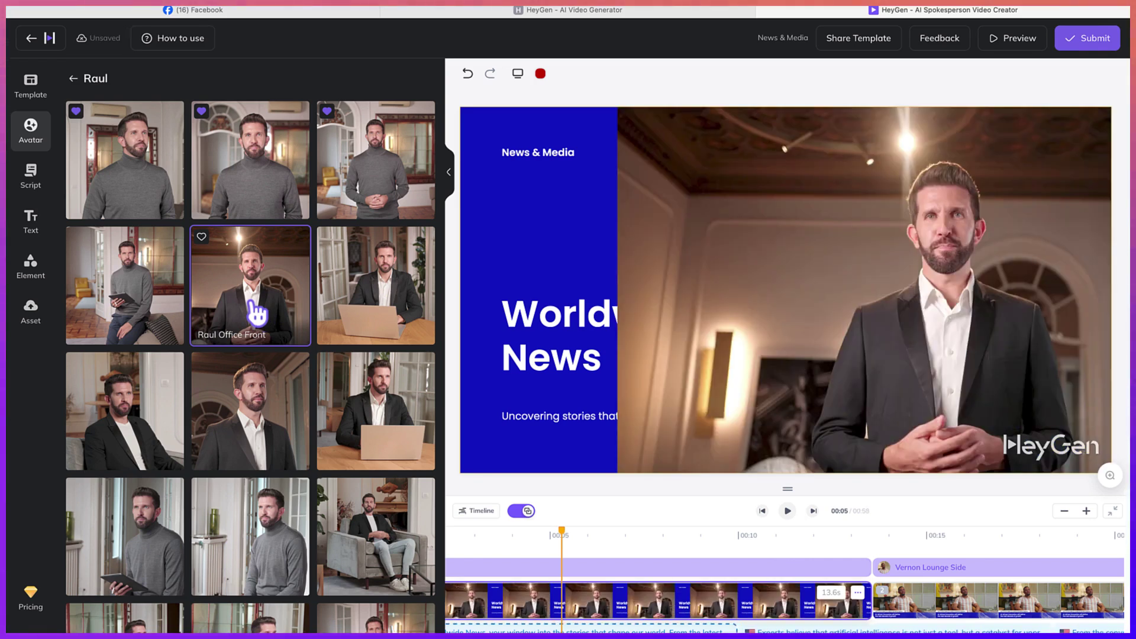
Resize and reposition the new Raul avatar on the Worldwide News slide.
left_click(627, 154)
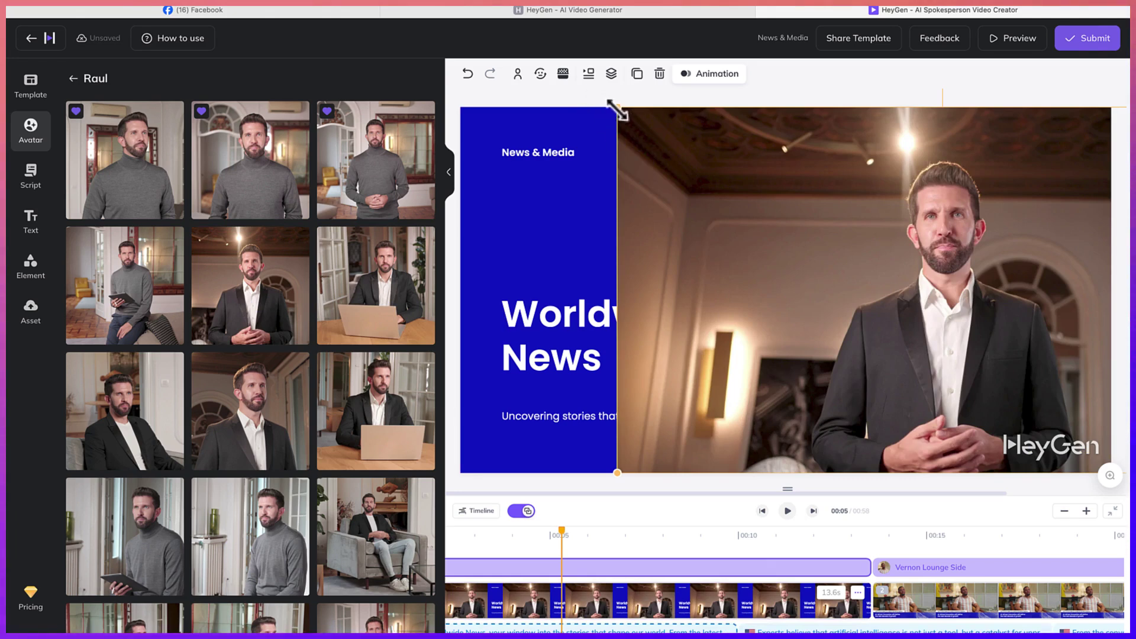
left_click_drag(636, 115, 804, 204)
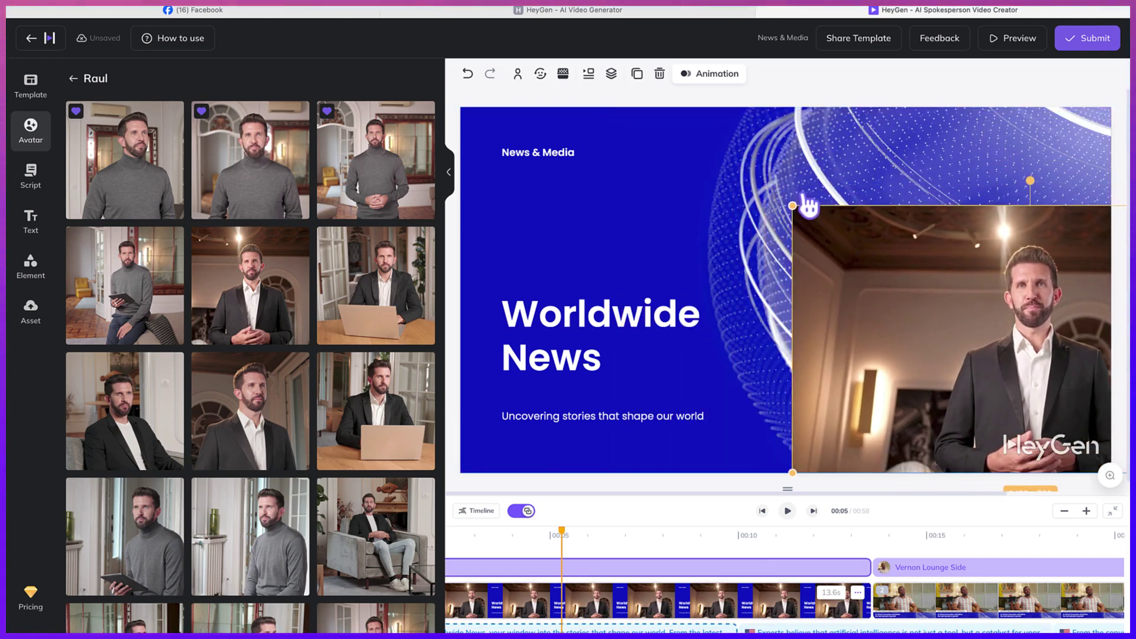
left_click_drag(953, 301, 922, 263)
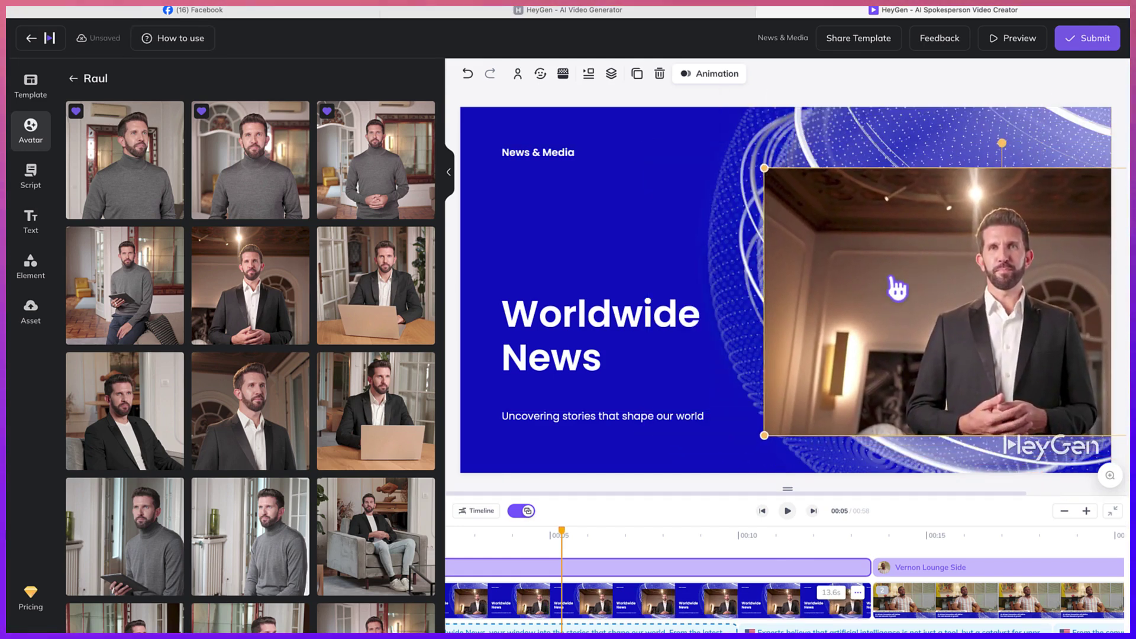
left_click_drag(779, 195, 735, 138)
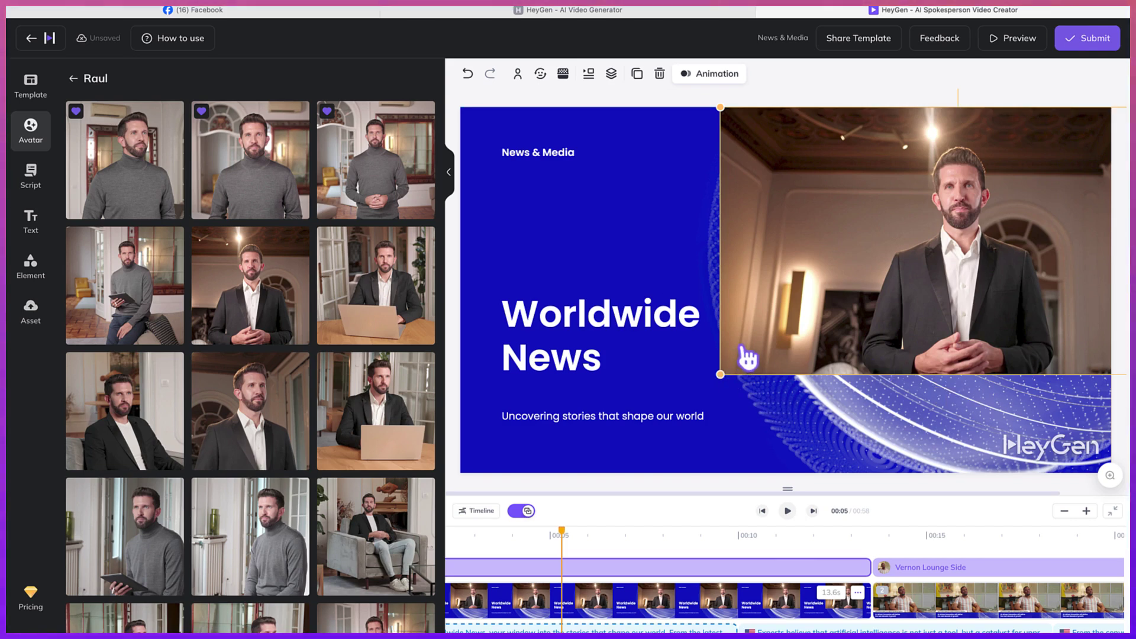
left_click_drag(747, 358, 759, 412)
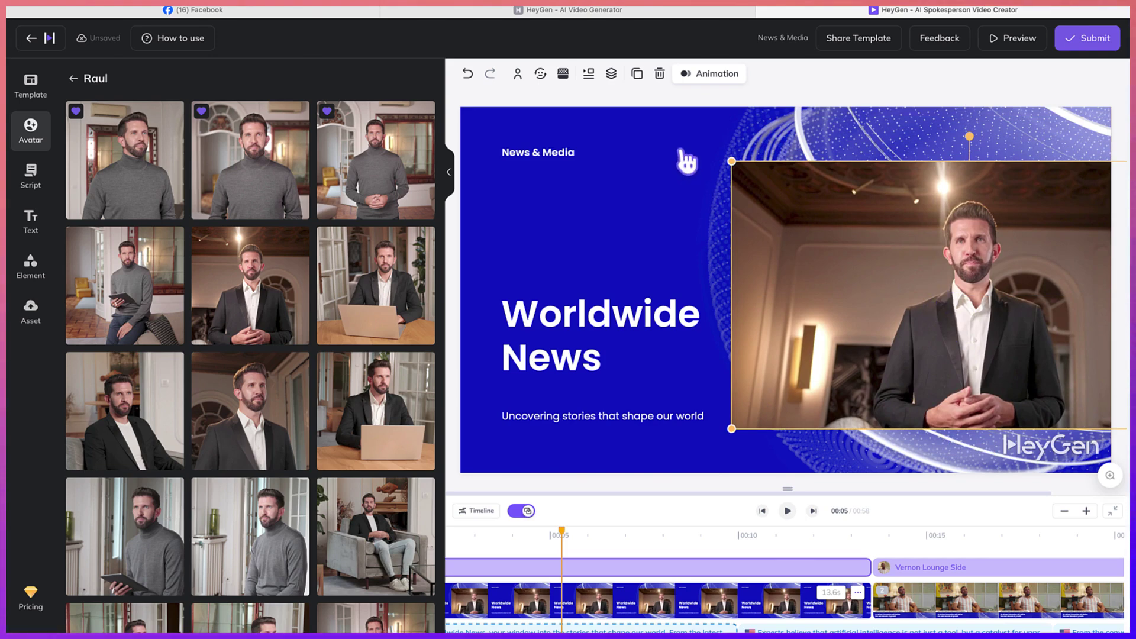
Remove the avatar's background, enlarge it and move it right on the slide.
left_click(564, 74)
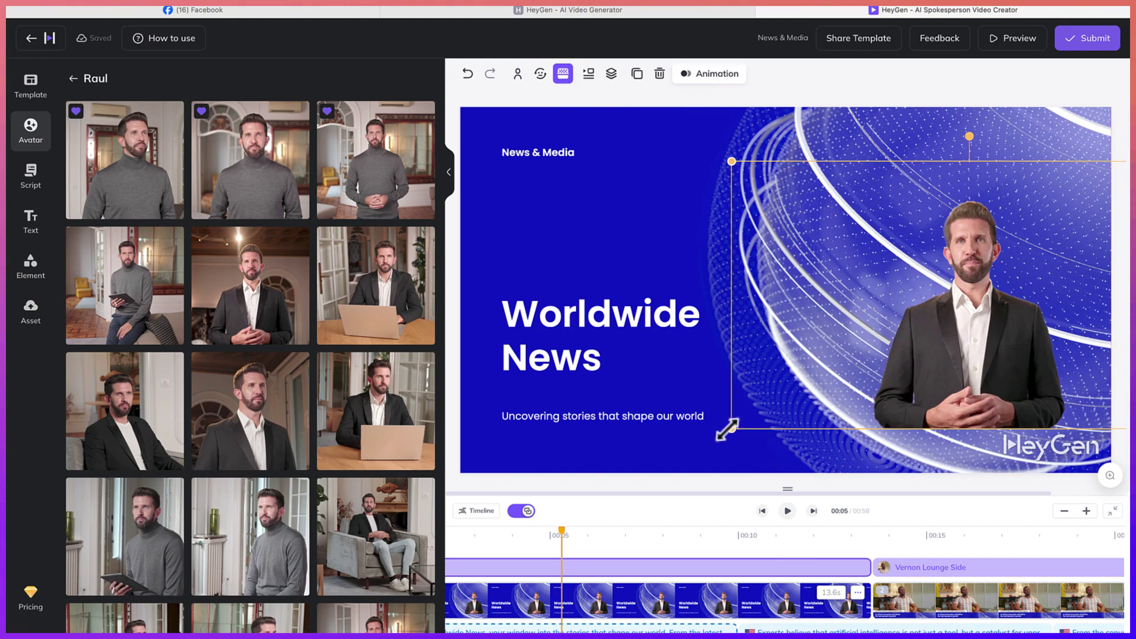
left_click_drag(727, 430, 665, 550)
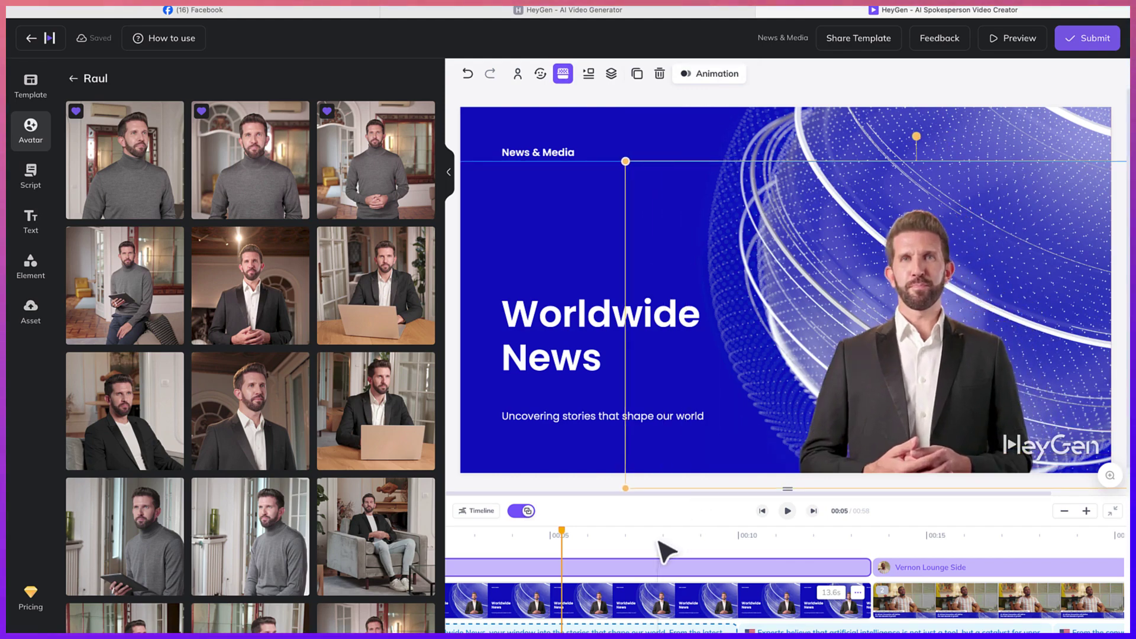
left_click(656, 535)
left_click_drag(940, 328, 975, 330)
left_click(626, 236)
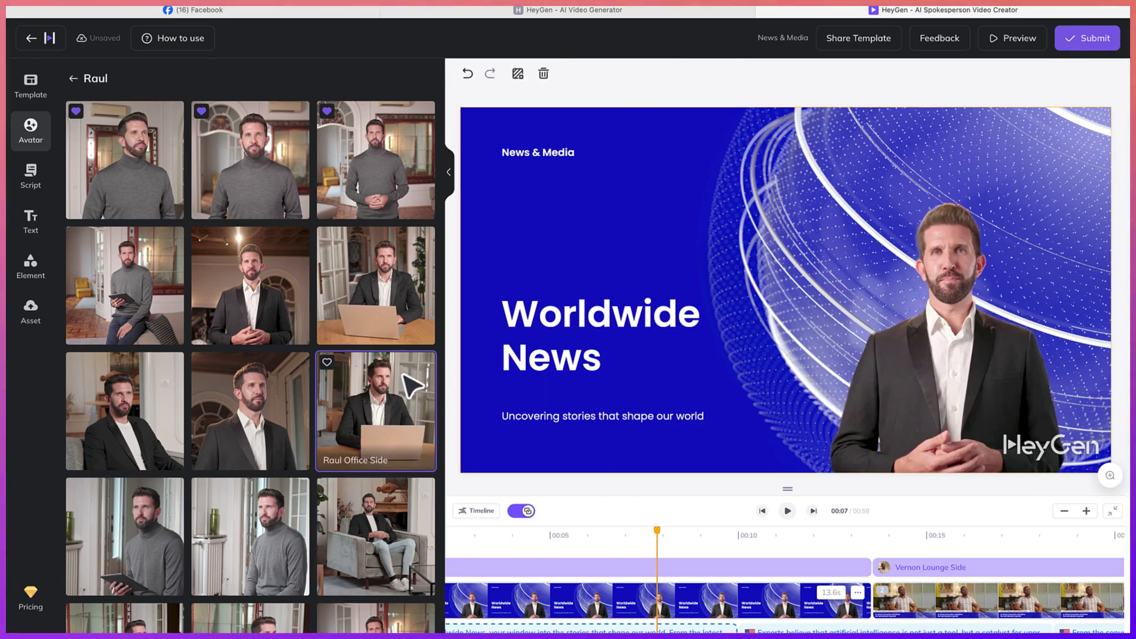
Show the scene scripts and the voice chooser for the first block's Instructor Ishaan speaker.
left_click(43, 186)
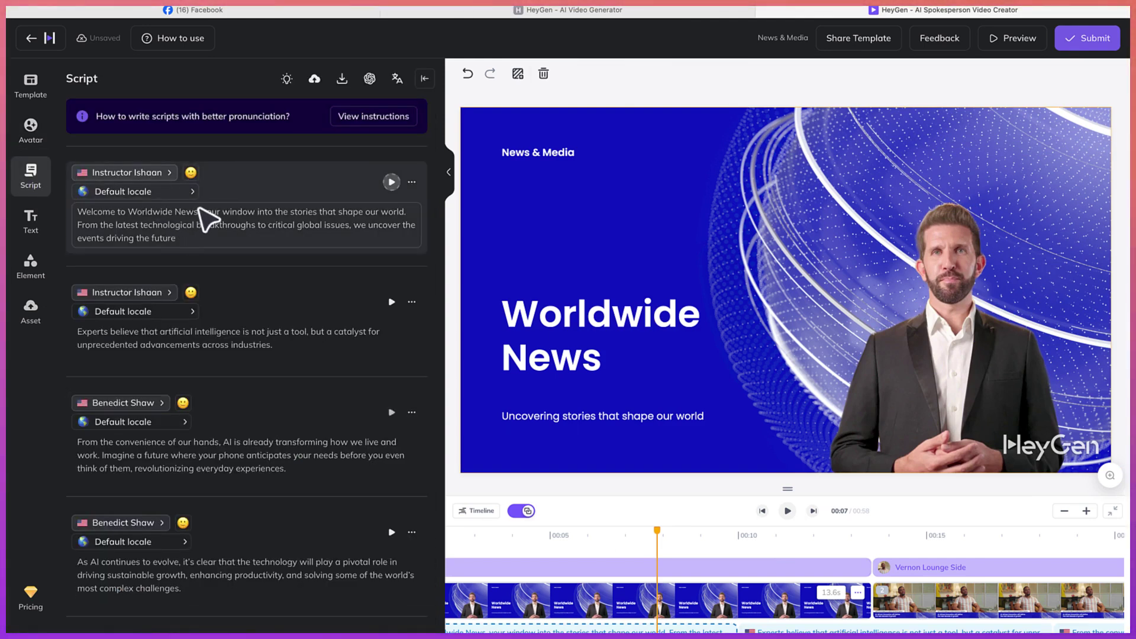
left_click(391, 182)
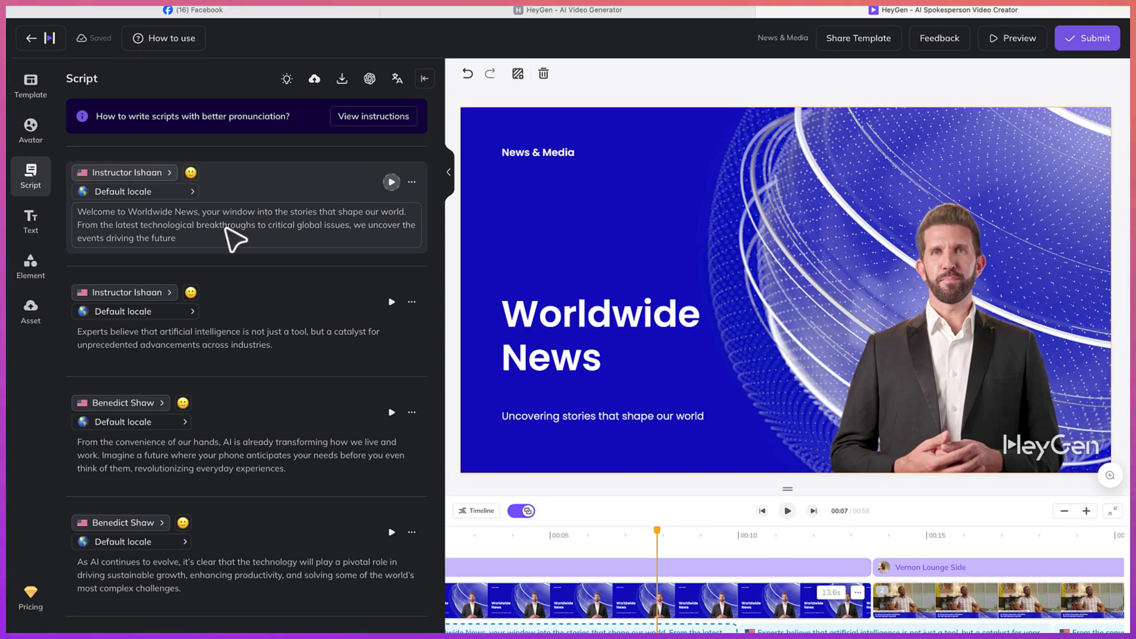
left_click(152, 175)
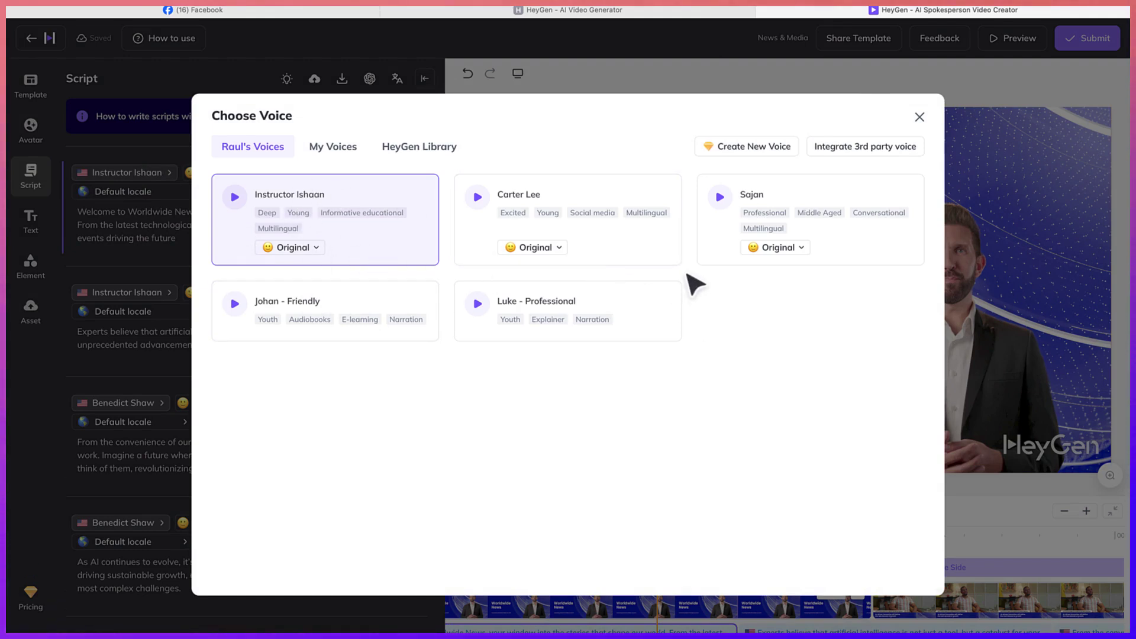
Browse the My Voices list and the HeyGen Library voices.
left_click(330, 155)
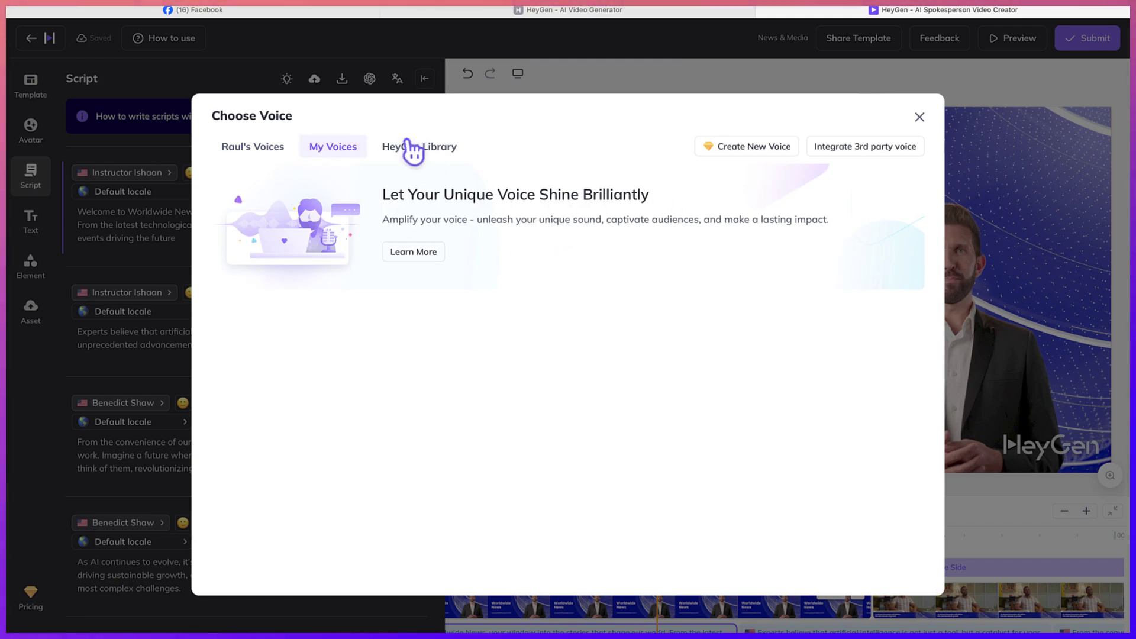
left_click(414, 154)
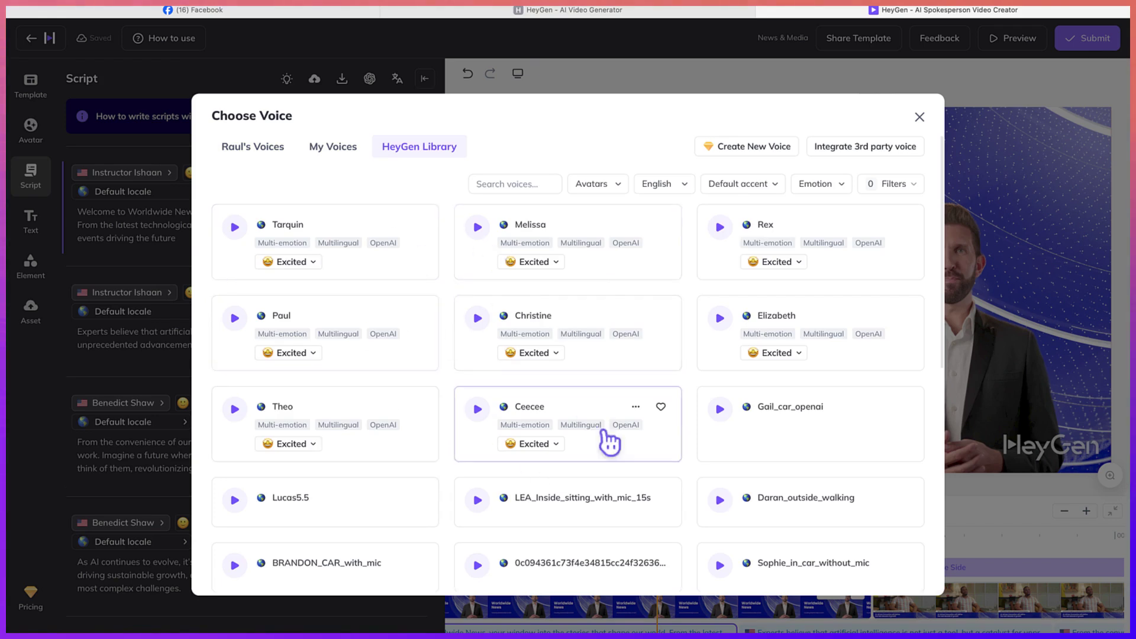
scroll(517, 355, "down", 8)
scroll(518, 355, "up", 8)
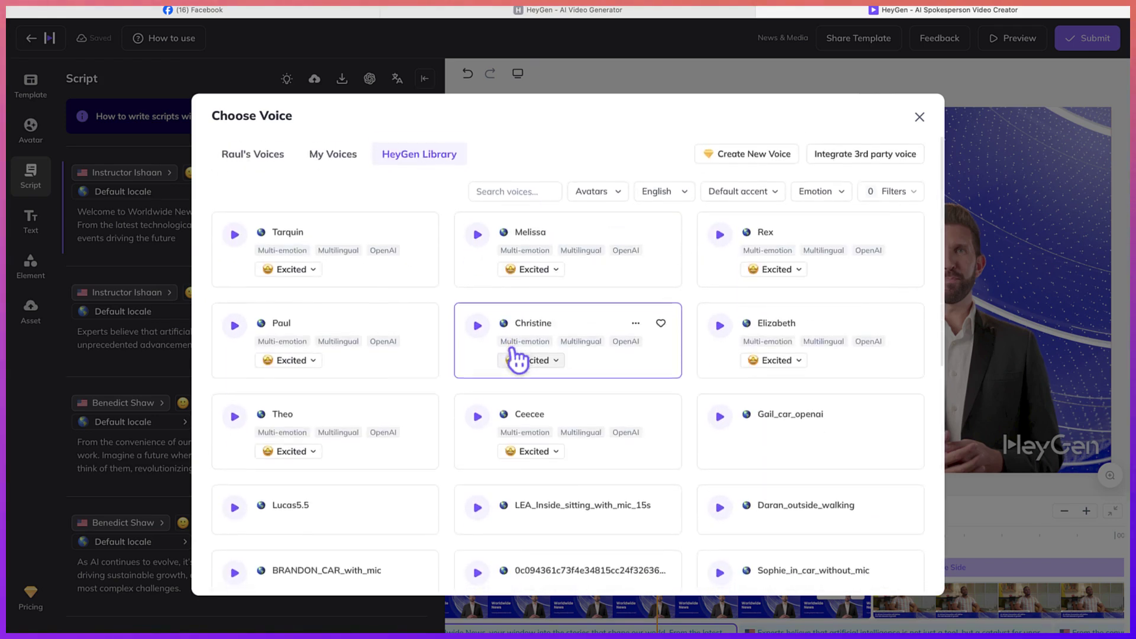
Check the Avatars, English, accent, Emotion and Filters dropdowns, then close the chooser unchanged.
left_click(608, 188)
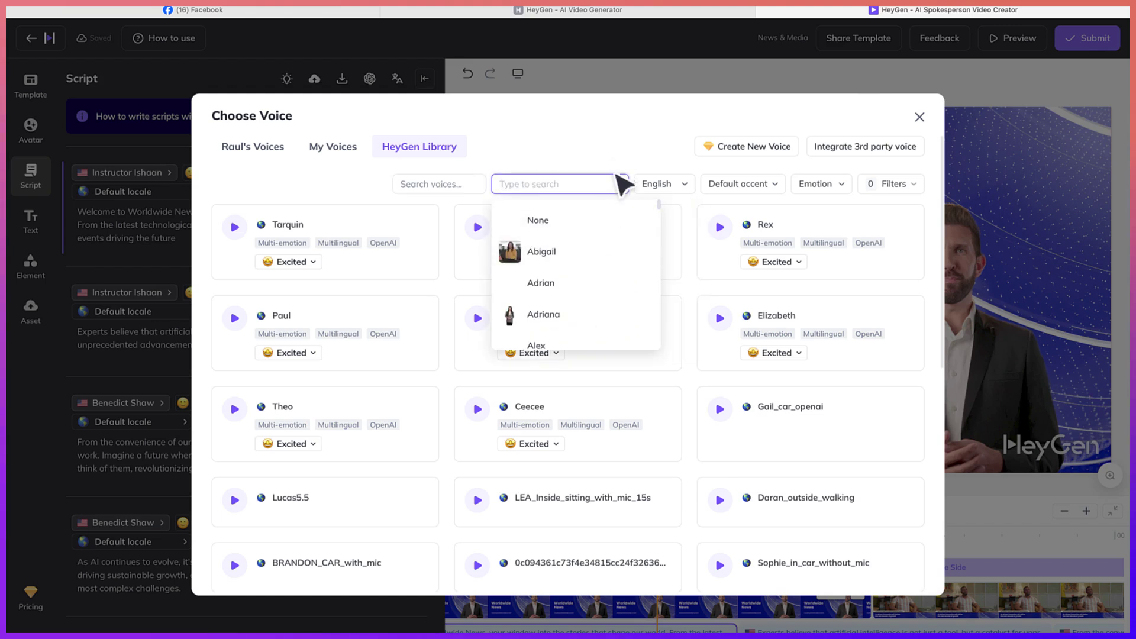
left_click(620, 185)
left_click(687, 180)
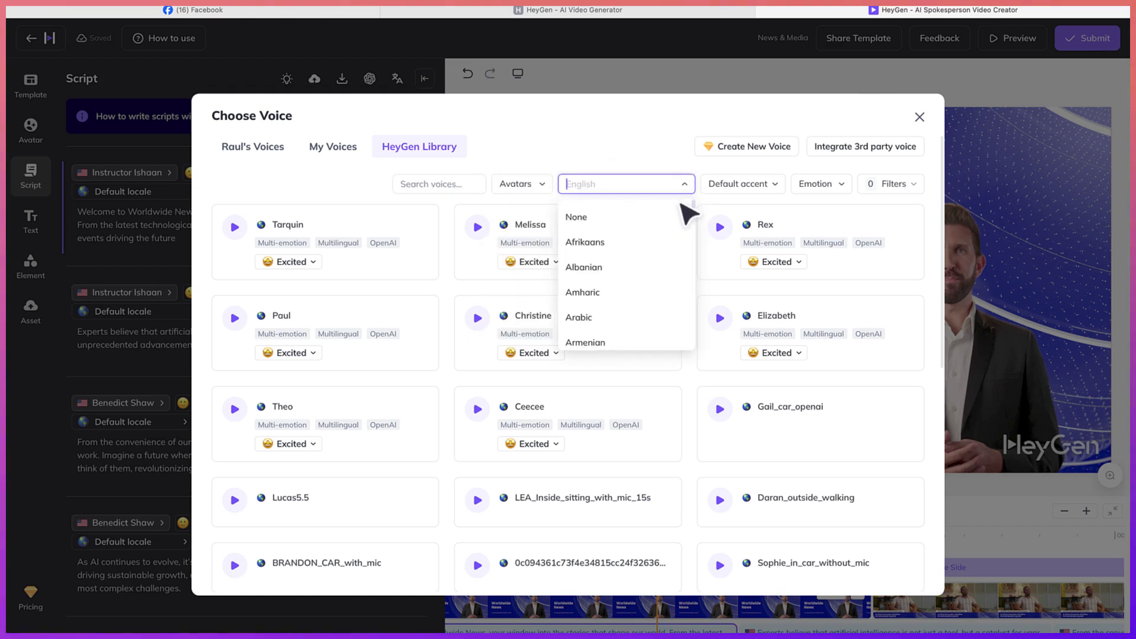
scroll(636, 296, "down", 3)
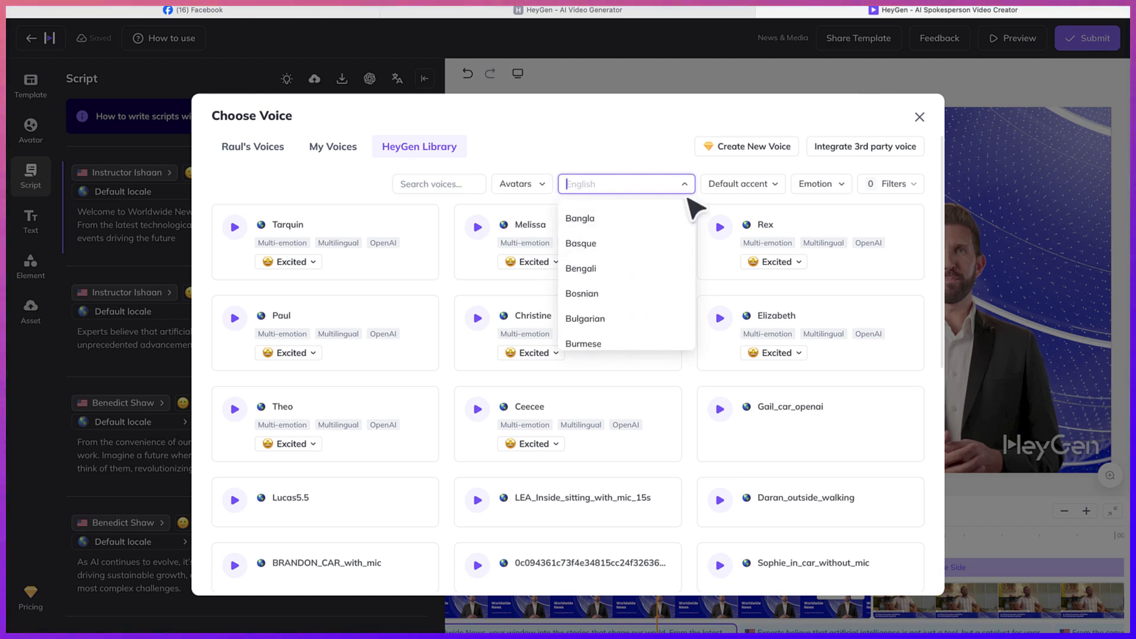
left_click(686, 185)
left_click(772, 185)
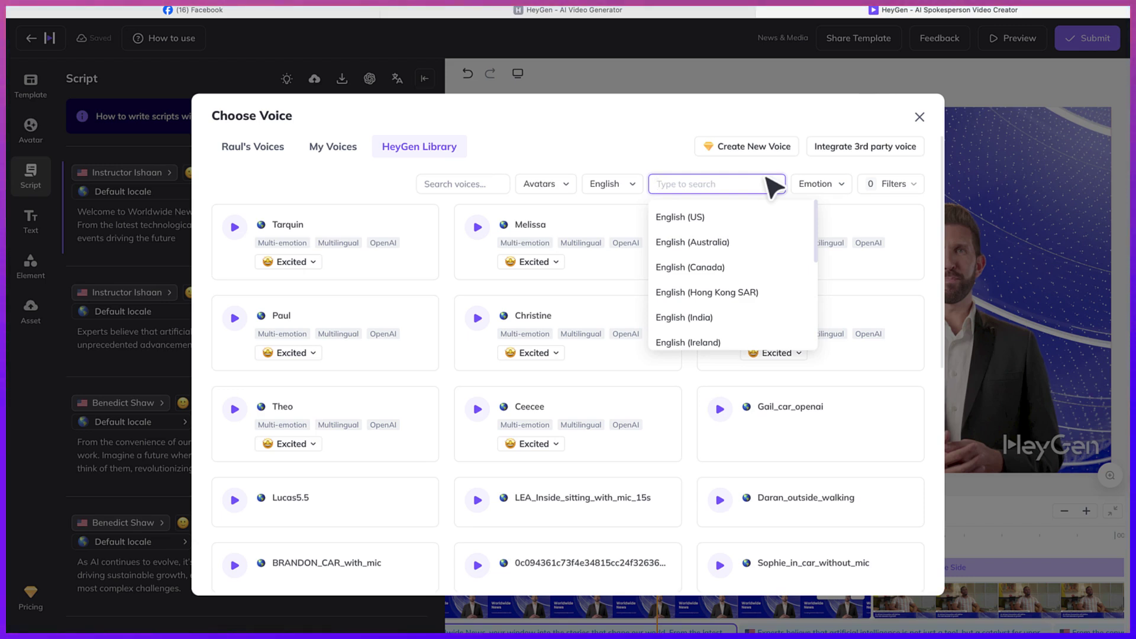
left_click(824, 180)
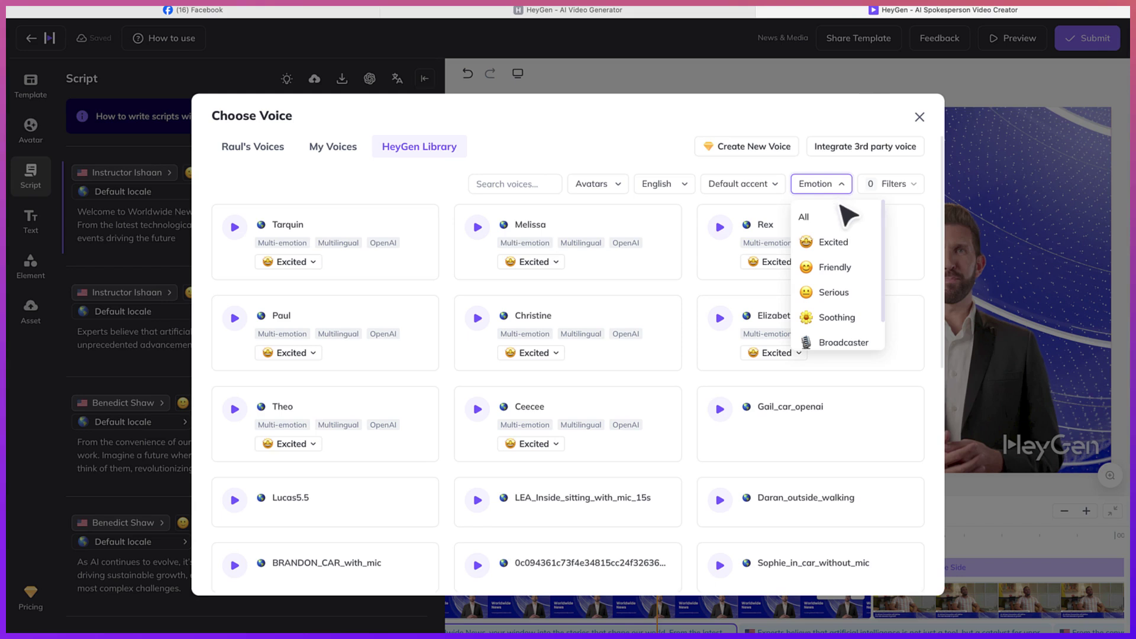
left_click(895, 185)
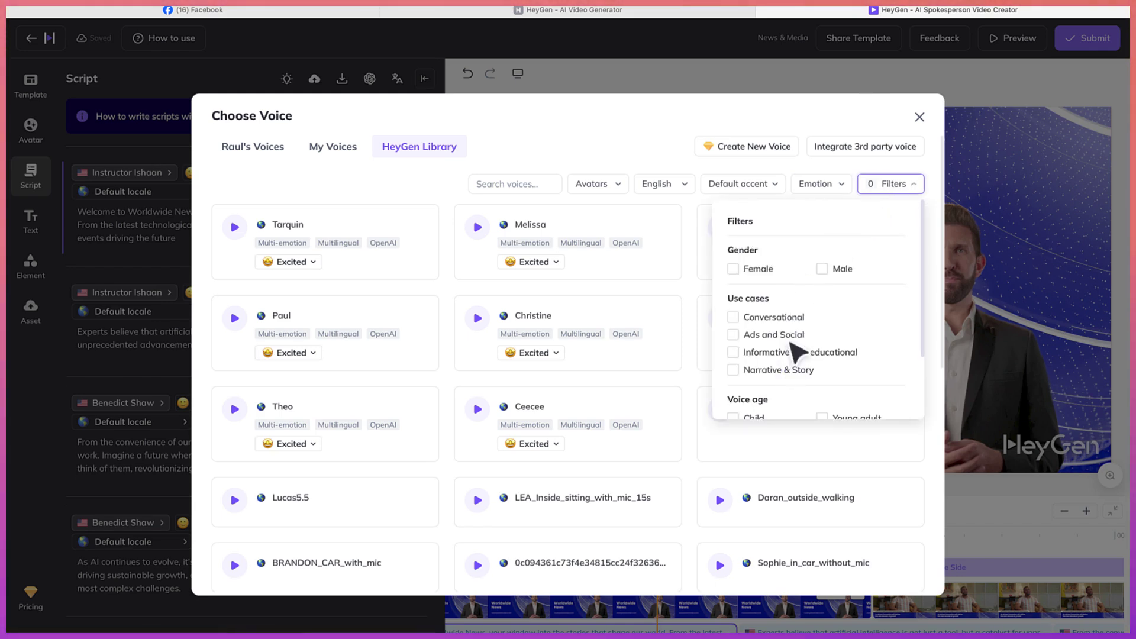
left_click(920, 122)
left_click(920, 123)
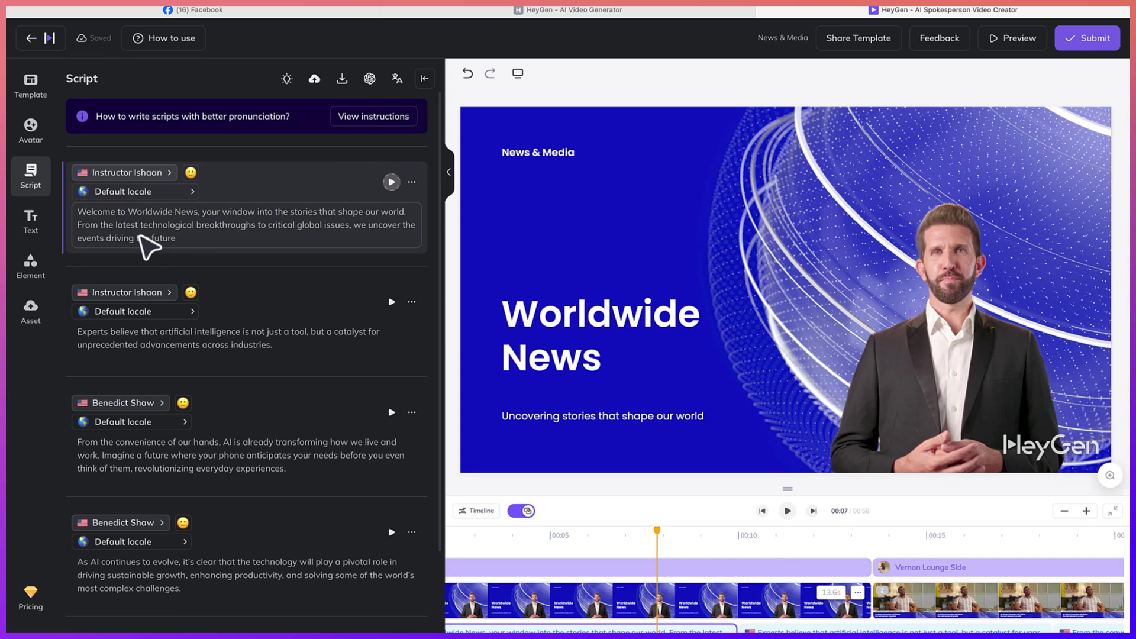
Add a title to the first scene and replace its placeholder with 'Epic Channel'.
left_click(42, 238)
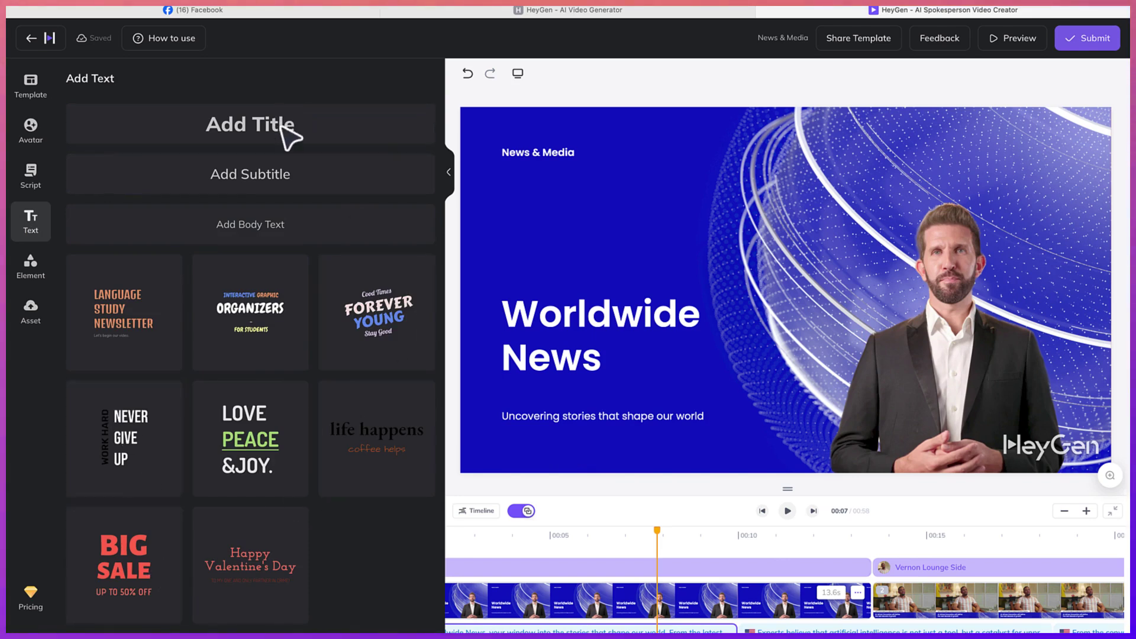
left_click(243, 145)
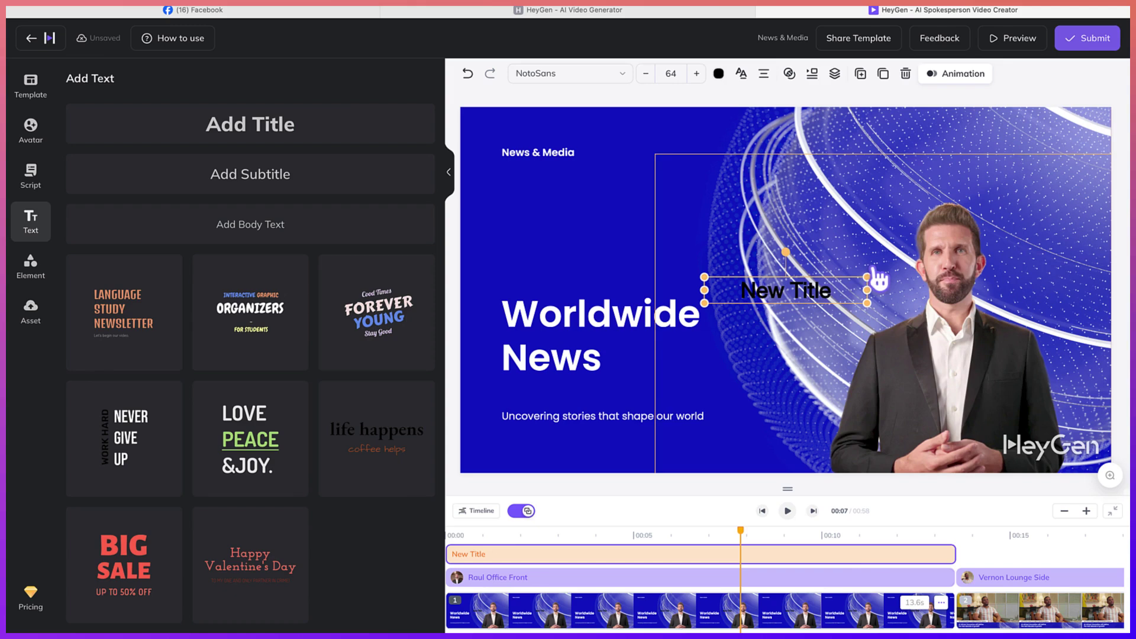
double_click(821, 299)
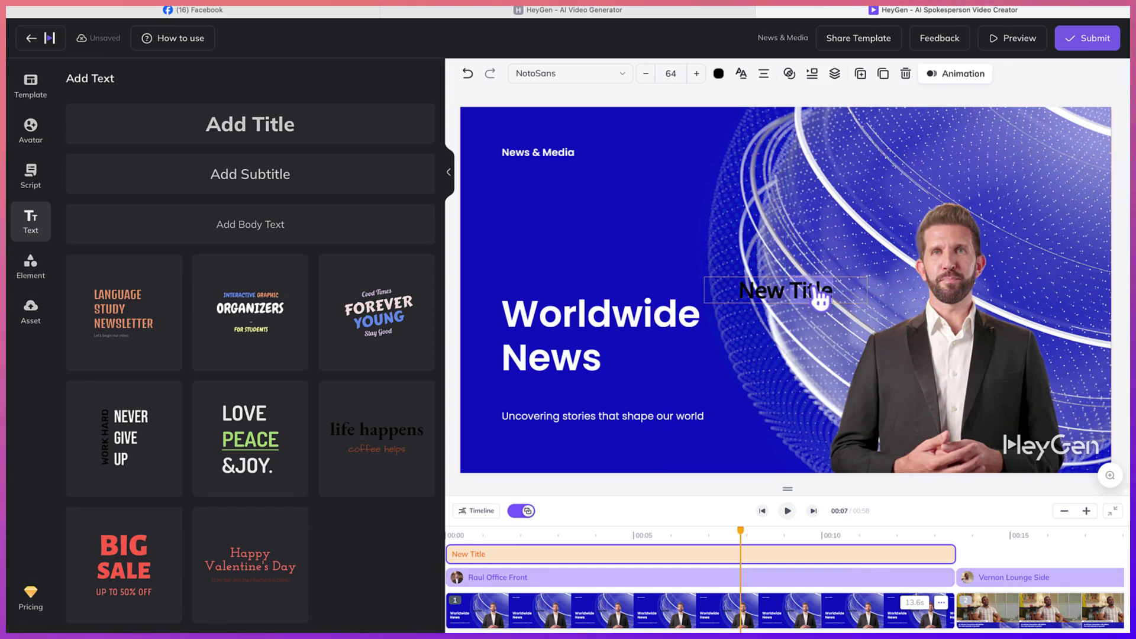
key("BackSpace")
key("BackSpace")
key("BackSpace")
key("BackSpace")
key("BackSpace")
key("BackSpace")
key("BackSpace")
key("BackSpace")
key("BackSpace")
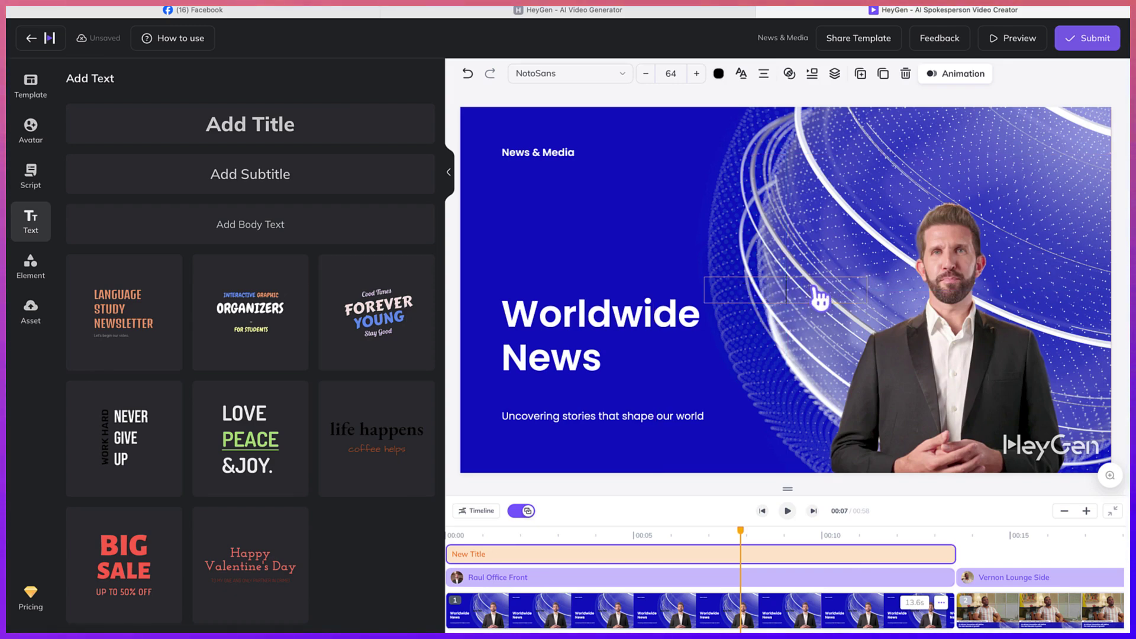
type("Epic Channel")
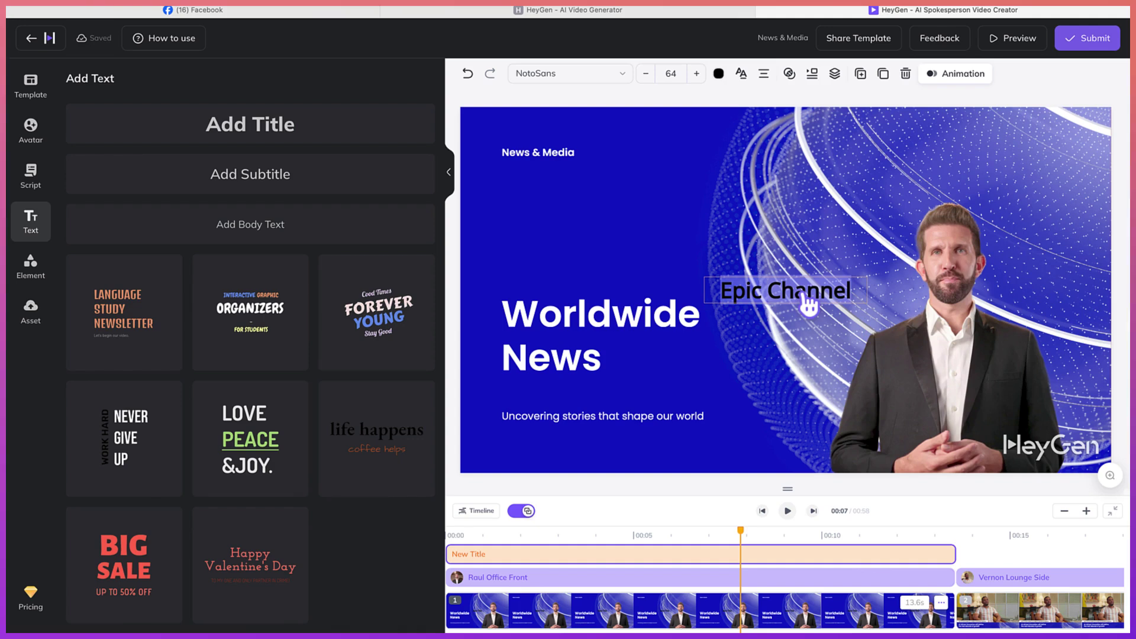
left_click(720, 75)
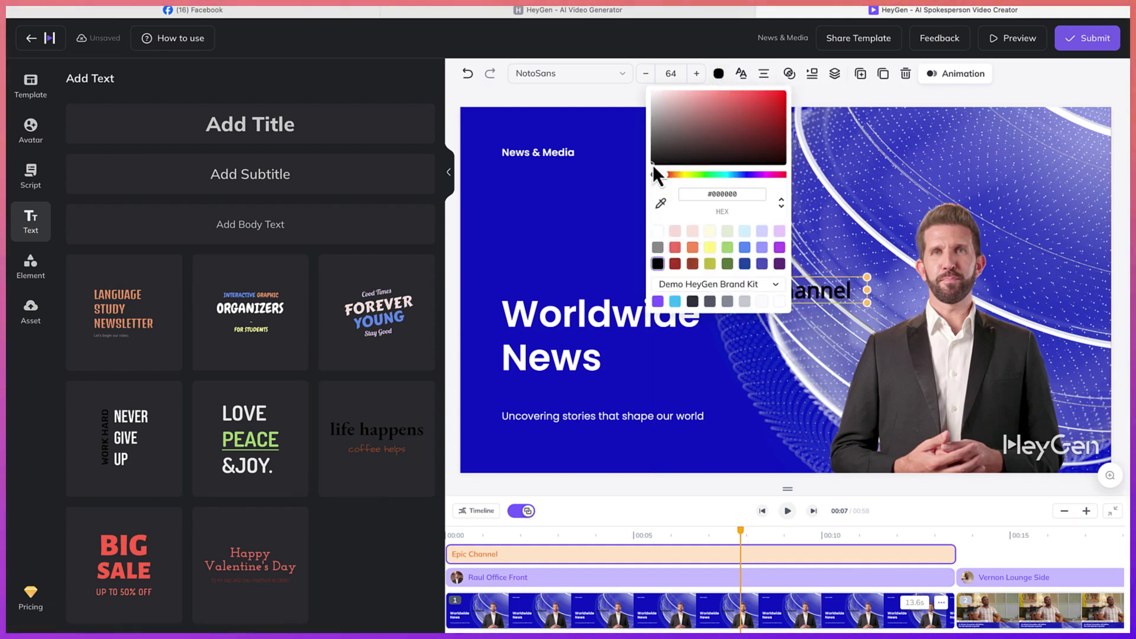
Make the Epic Channel title white and raise its font size to 73.
left_click_drag(652, 164, 616, 43)
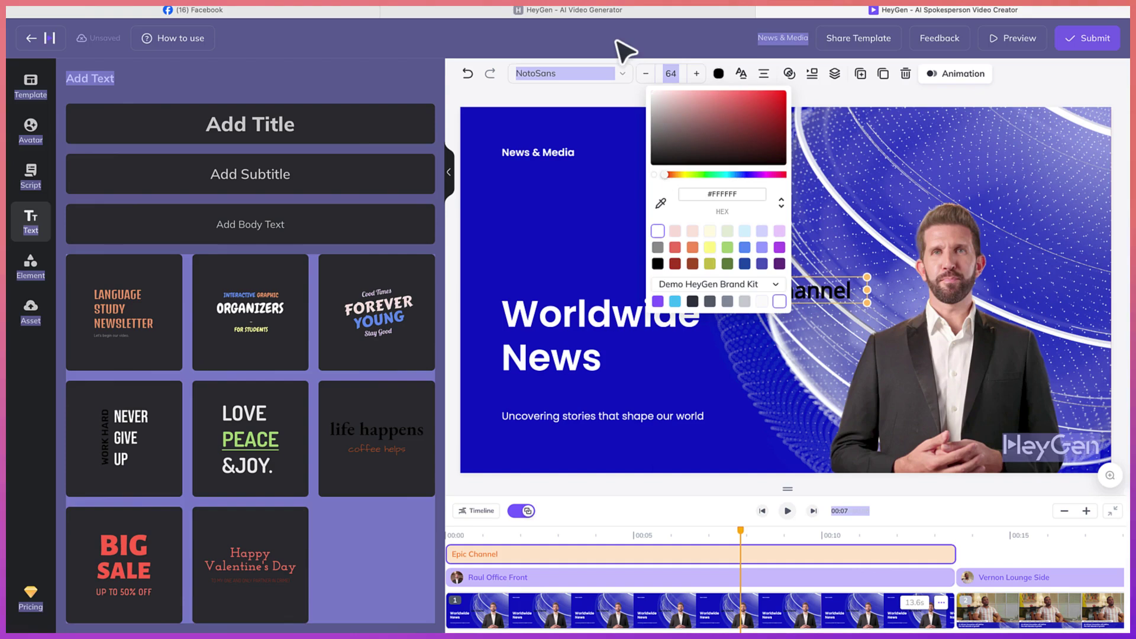
left_click(613, 204)
left_click(769, 308)
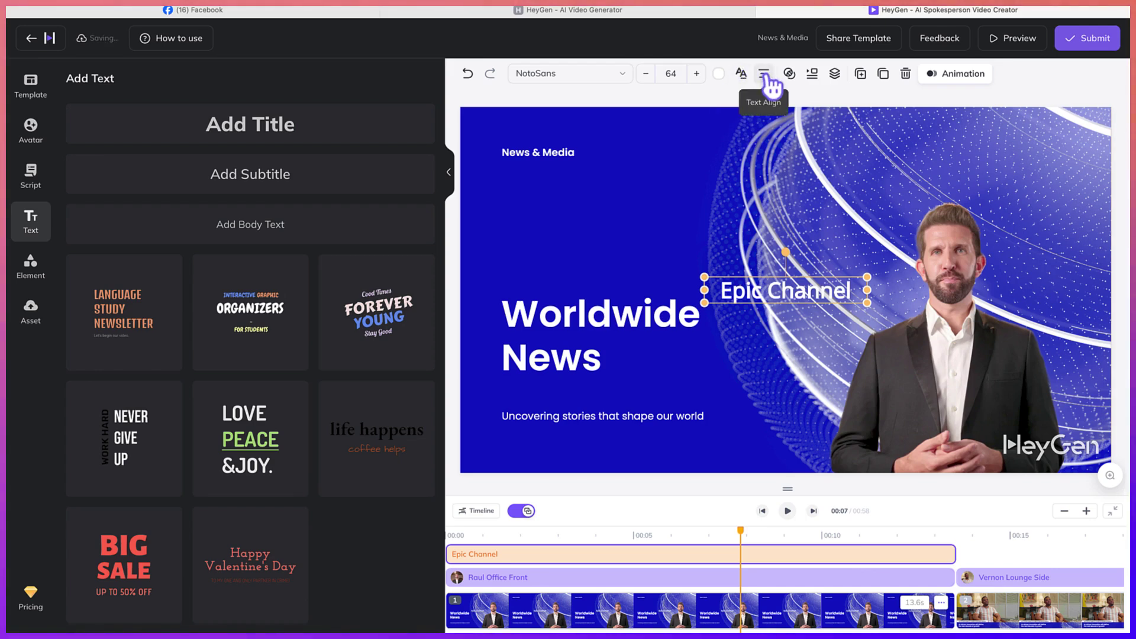
left_click(698, 73)
left_click(698, 73)
left_click(698, 73)
left_click(698, 73)
left_click(698, 73)
left_click(698, 74)
left_click(698, 73)
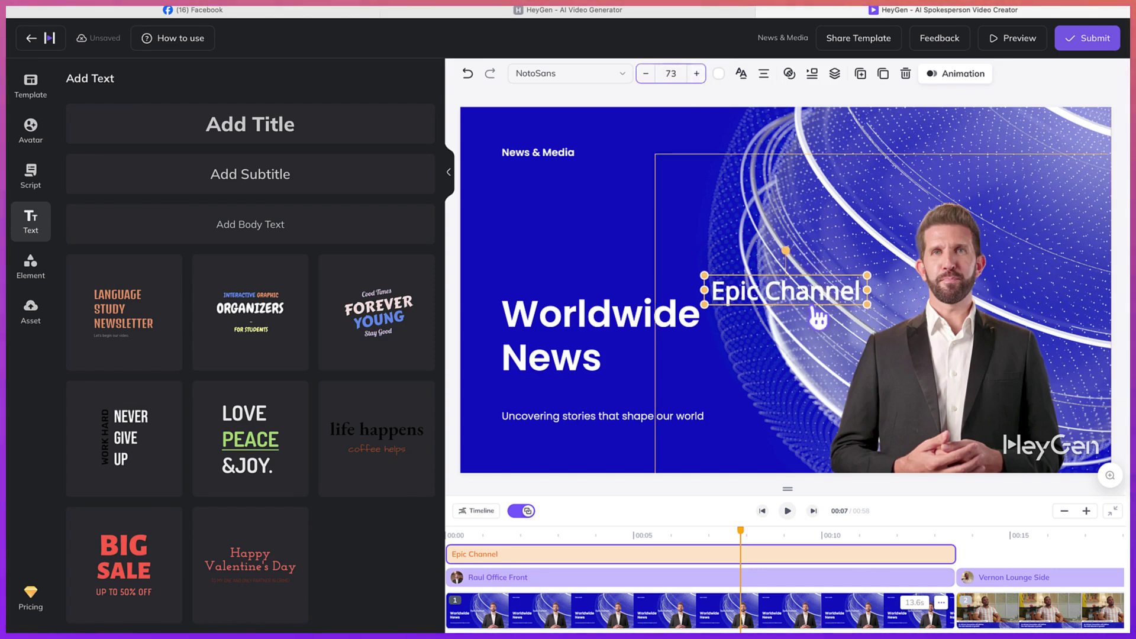
Move the title to the slide's upper left and shorten its timeline clip near 00:09.
left_click(791, 311)
left_click(792, 307)
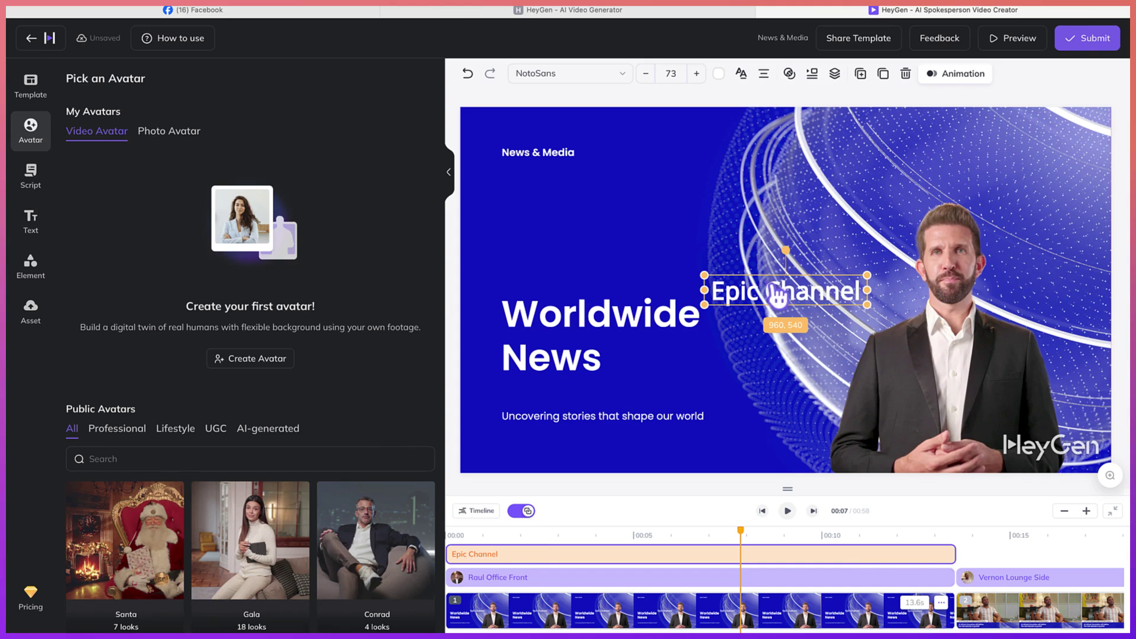
left_click_drag(778, 302, 552, 227)
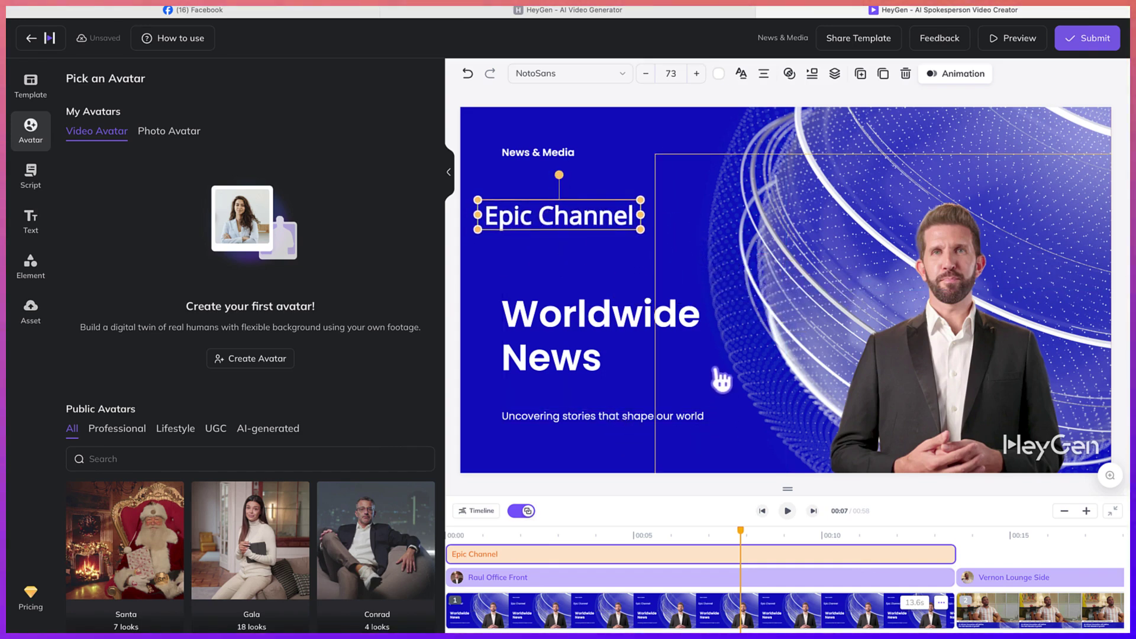
left_click(624, 278)
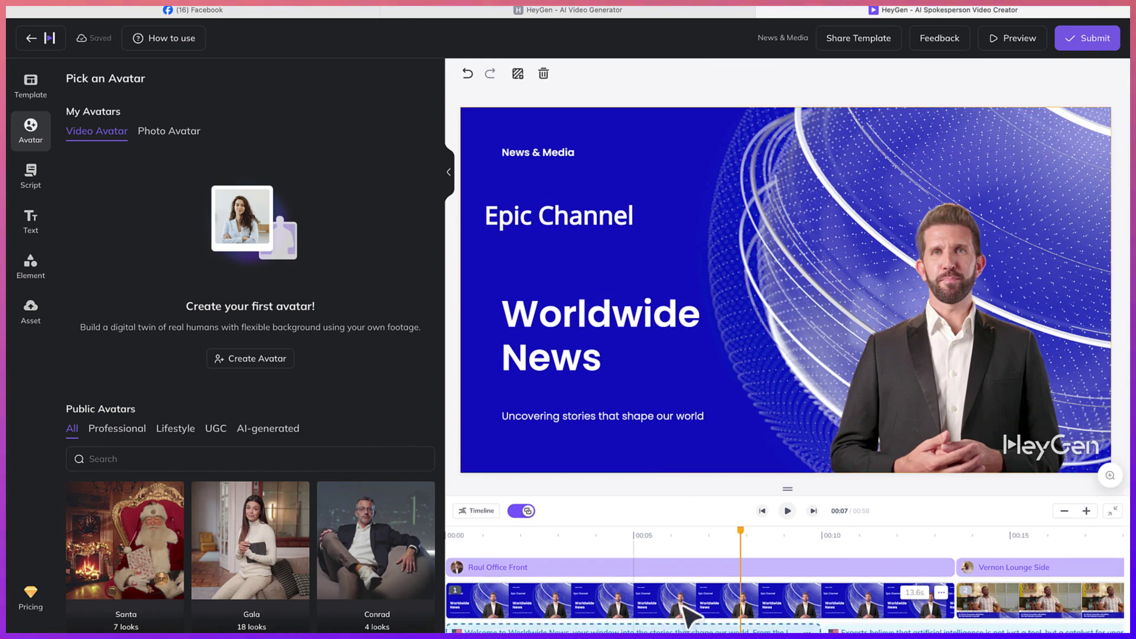
left_click(554, 235)
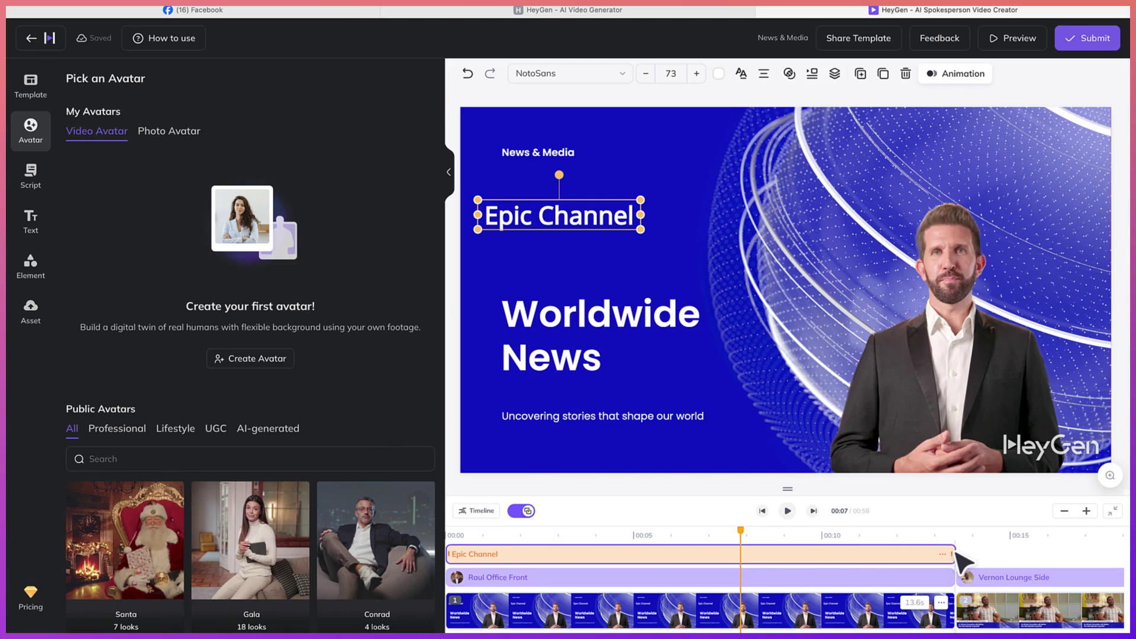
left_click_drag(957, 556, 953, 533)
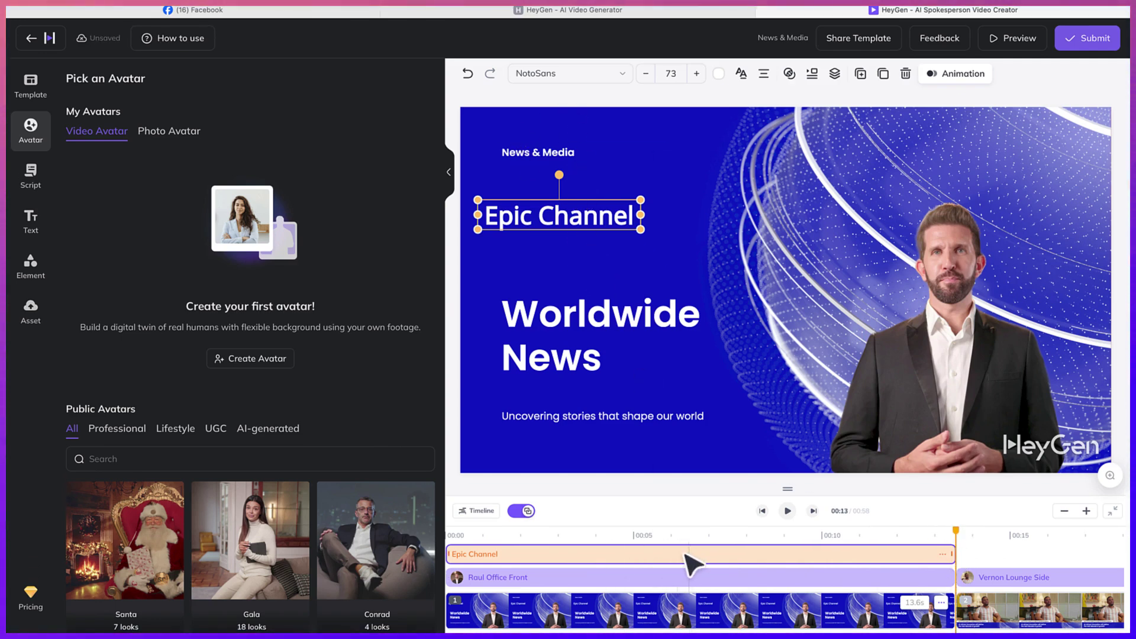
left_click(30, 269)
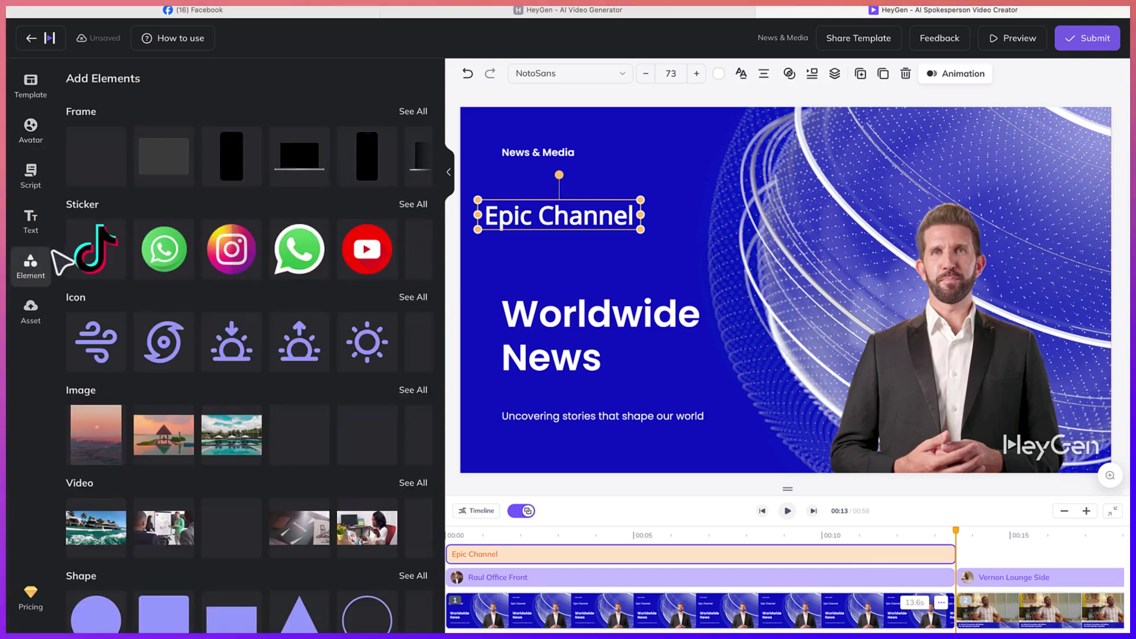
Browse the Element panel, then bring up Assets with upload options and an empty Brand Kit.
left_click(28, 221)
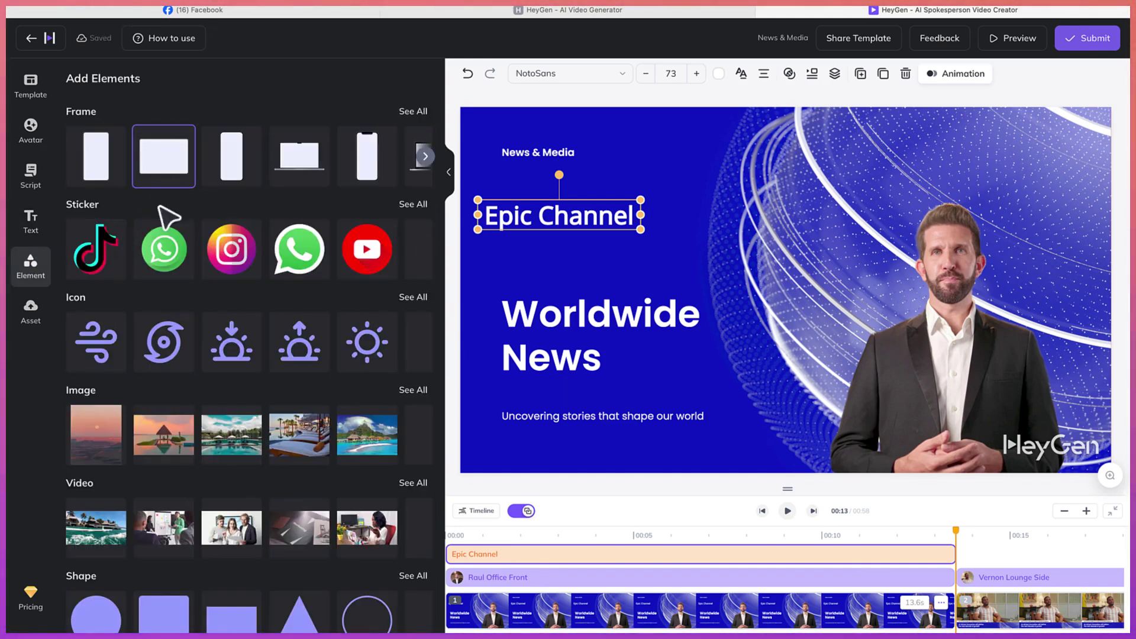
scroll(166, 298, "down", 4)
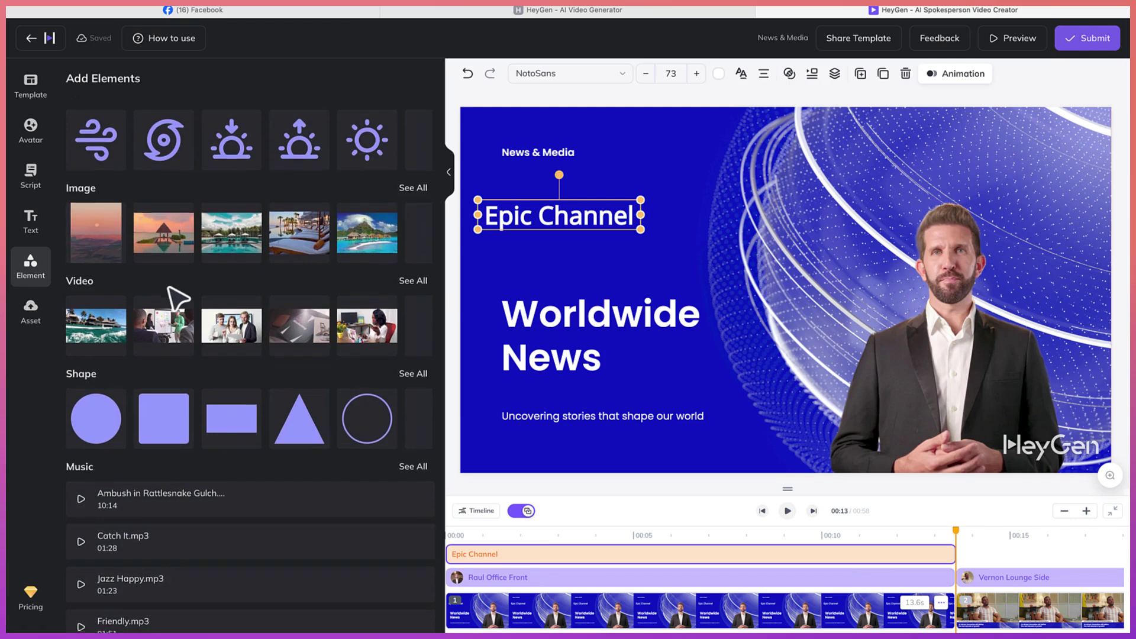
scroll(166, 282, "up", 1)
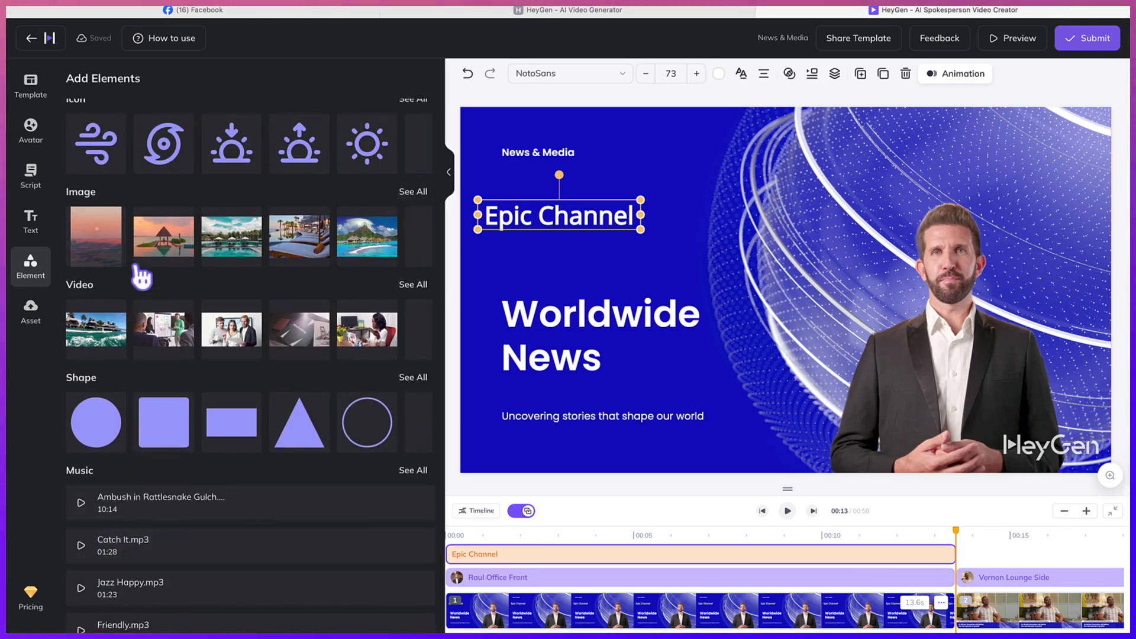
left_click(33, 322)
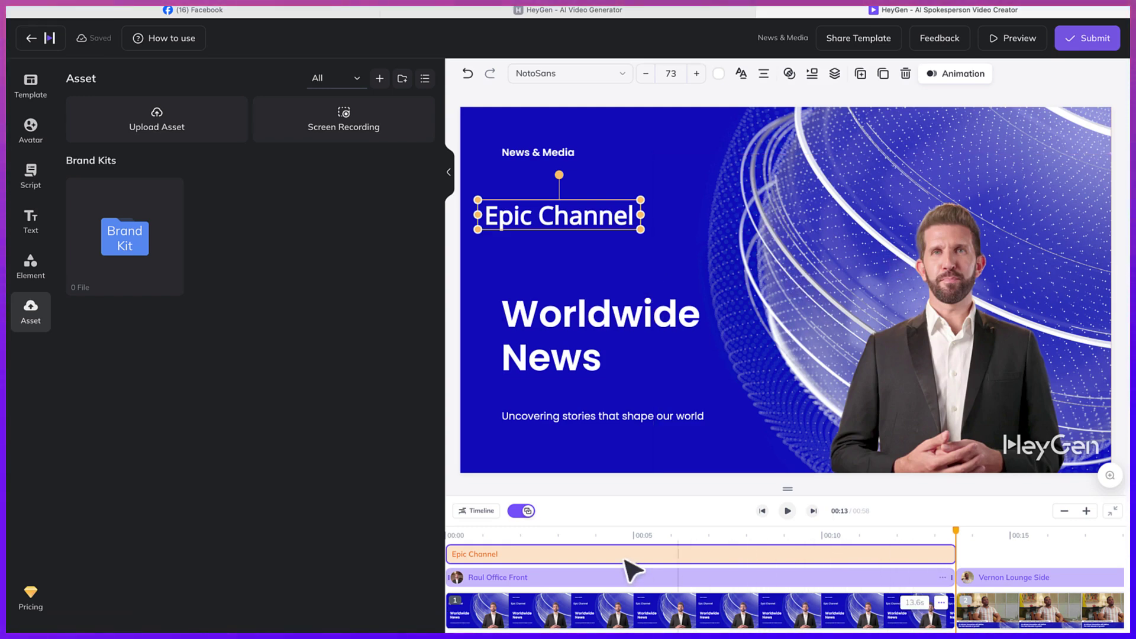
scroll(514, 520, "right", 5)
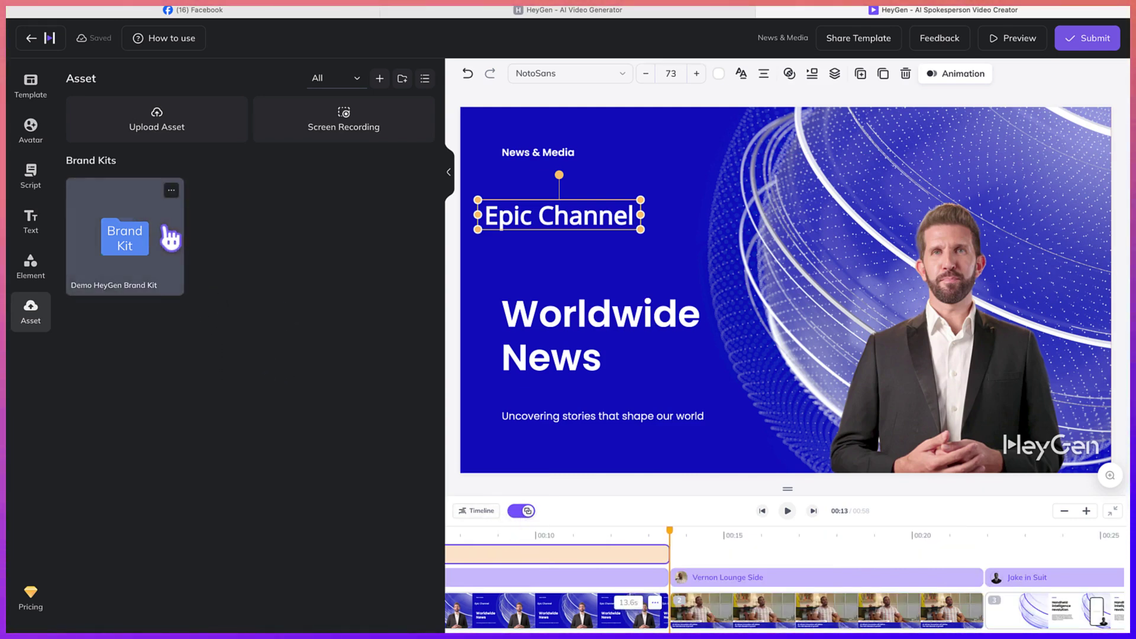
Exit the editor and show the Photo Avatar list on the Avatars page.
left_click(27, 35)
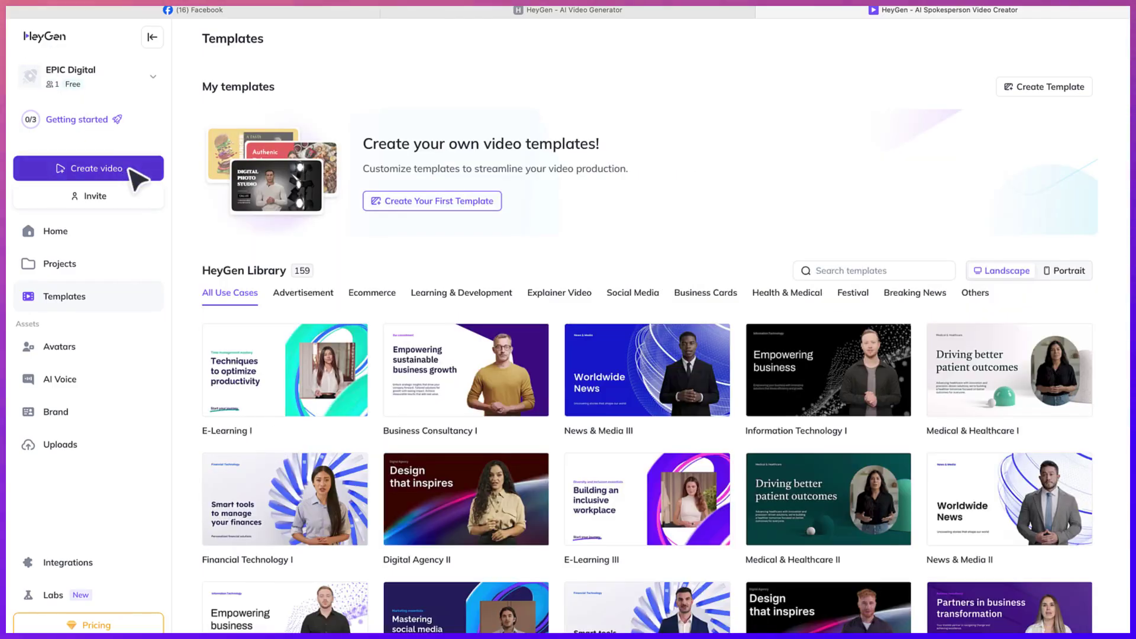
left_click(65, 349)
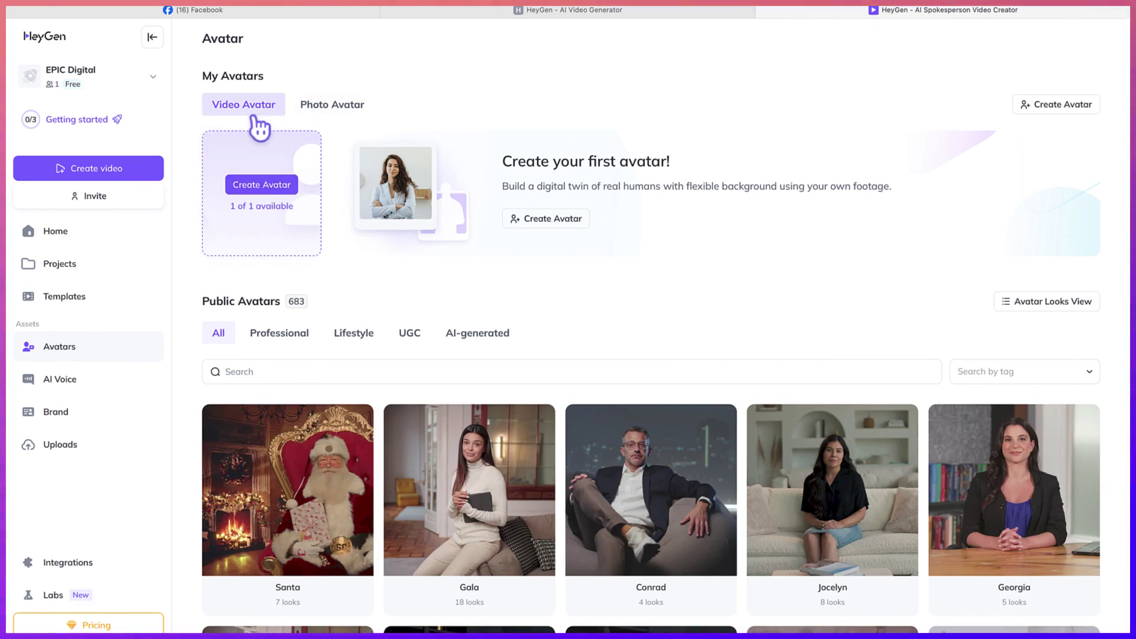
left_click(350, 110)
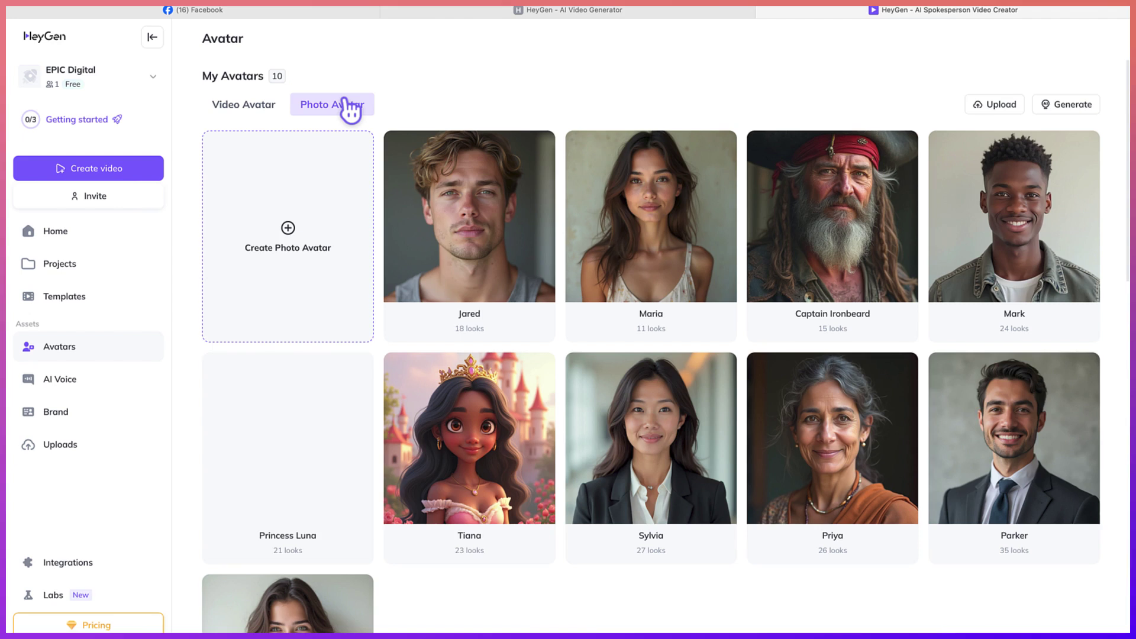
Upload DSC_5023h.jpg from the Desktop for a new photo avatar and continue.
left_click(297, 230)
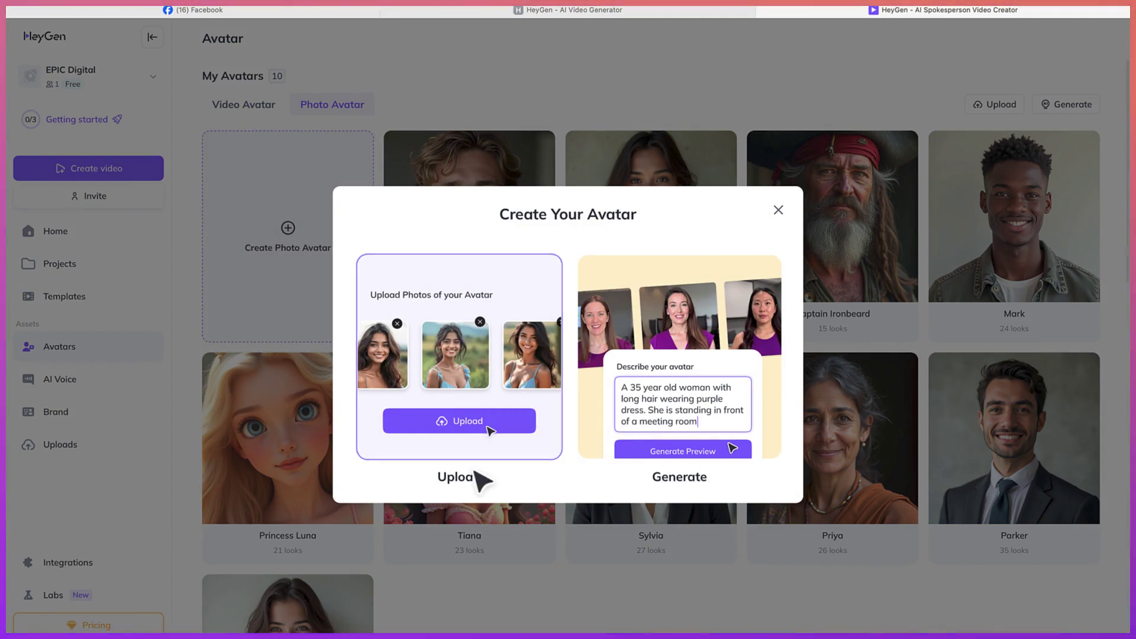
left_click(477, 430)
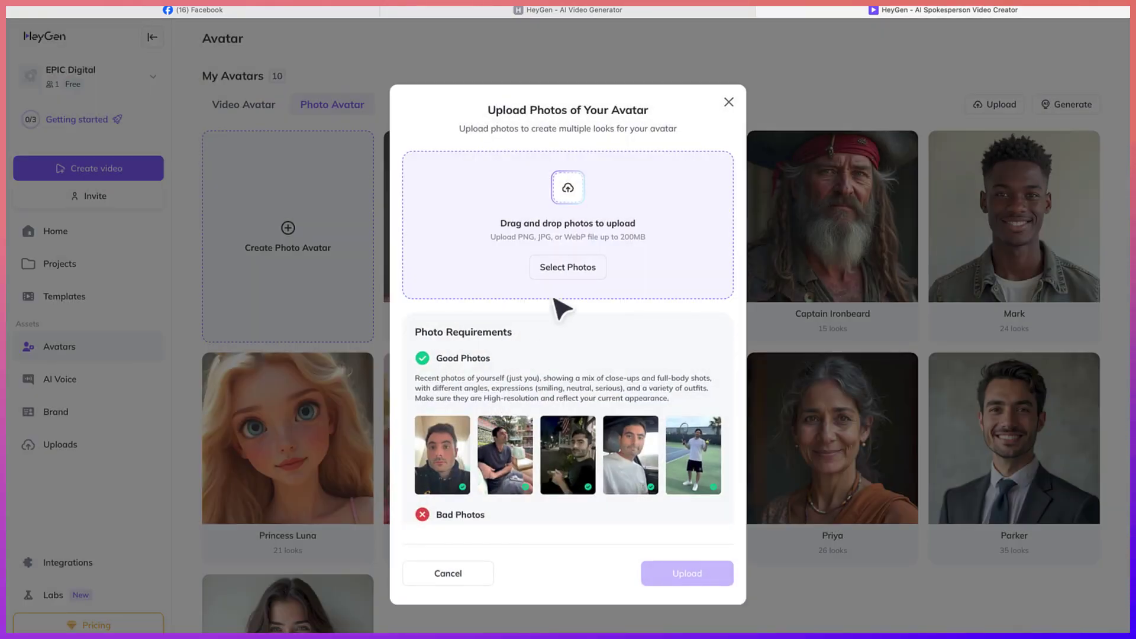
left_click(577, 263)
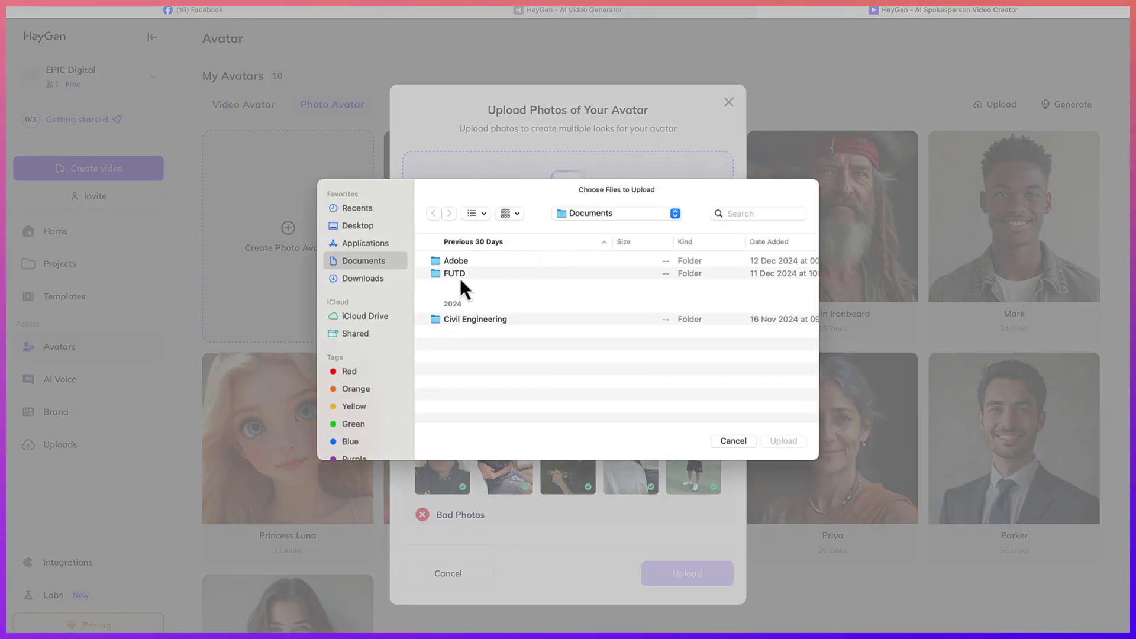
left_click(363, 277)
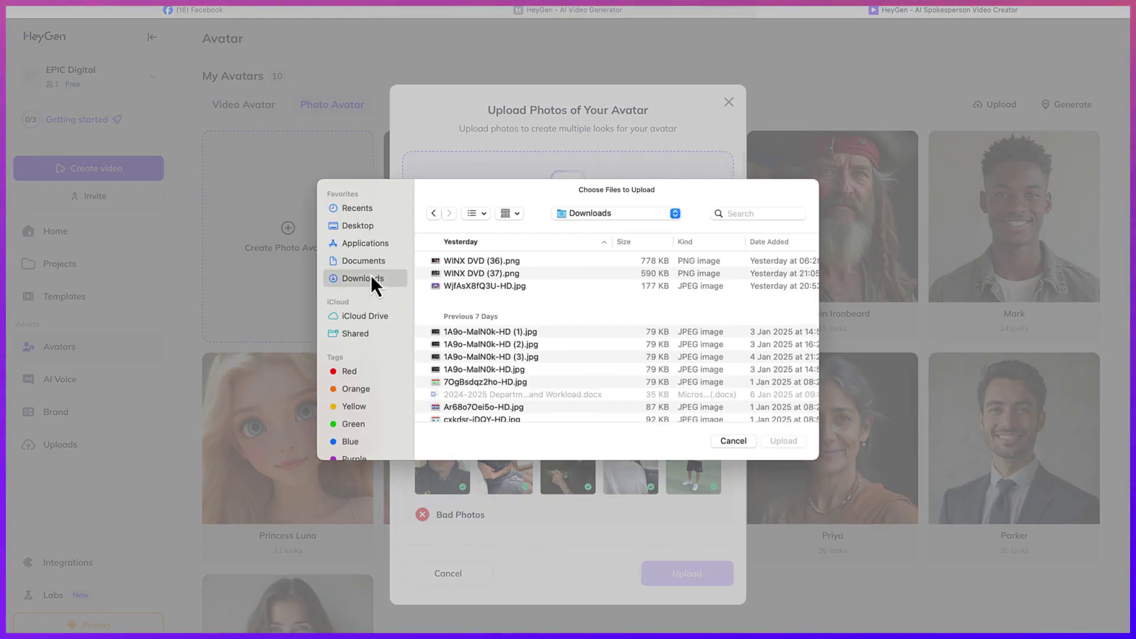
left_click(357, 225)
left_click(450, 288)
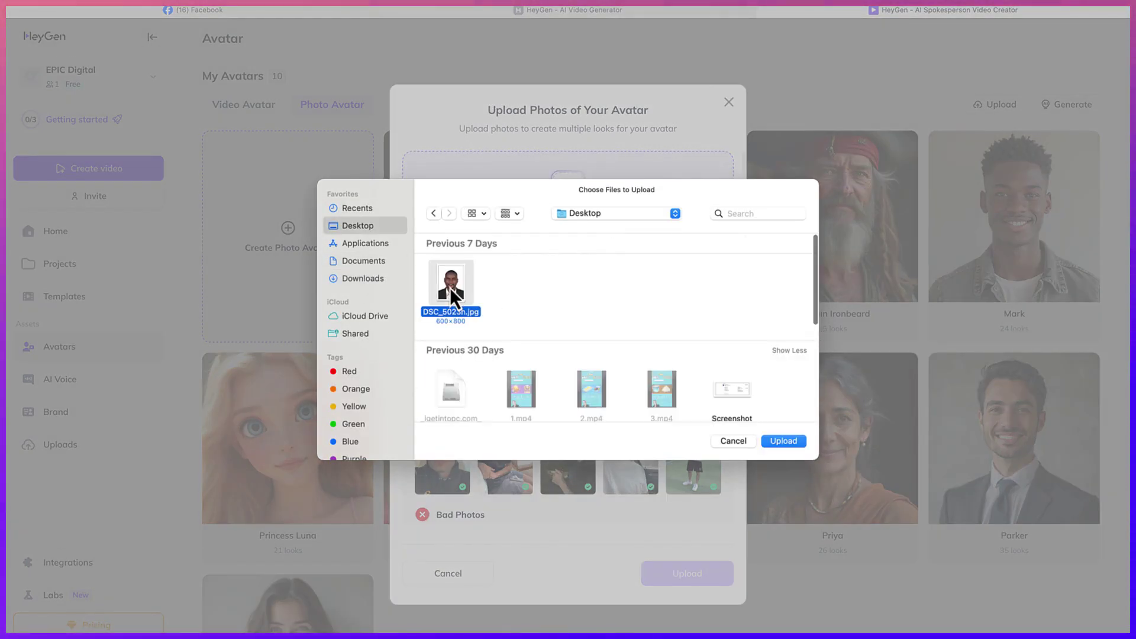
left_click(796, 444)
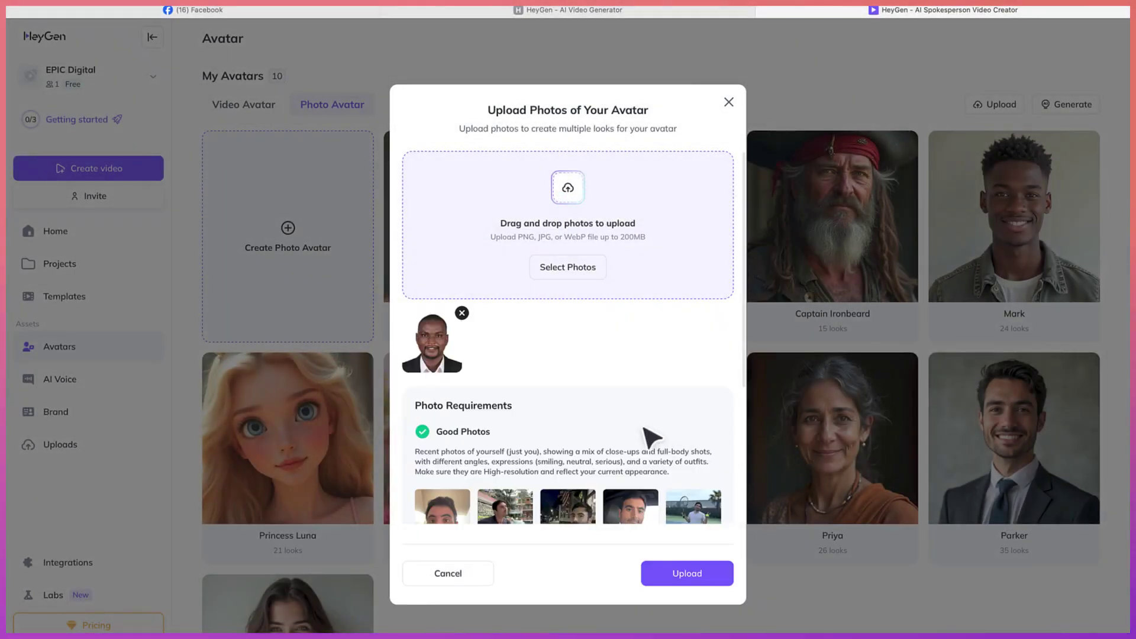
left_click(696, 574)
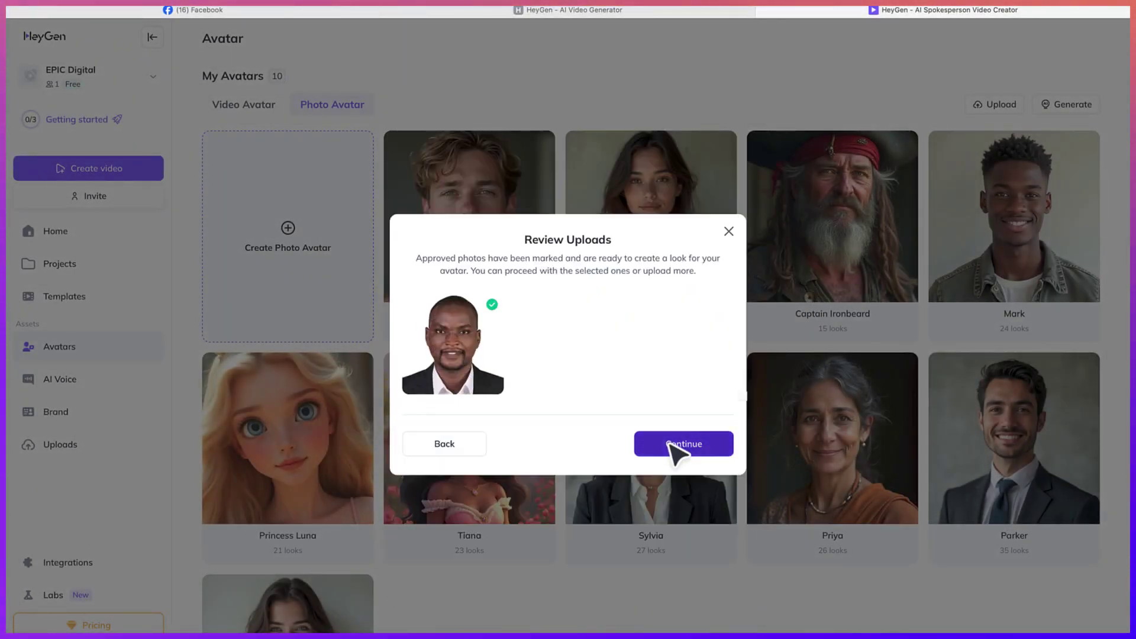
left_click(675, 449)
Enter the avatar's name, keep Age Unspecified, set Gender Man and Ethnicity Black, and create it.
left_click(554, 271)
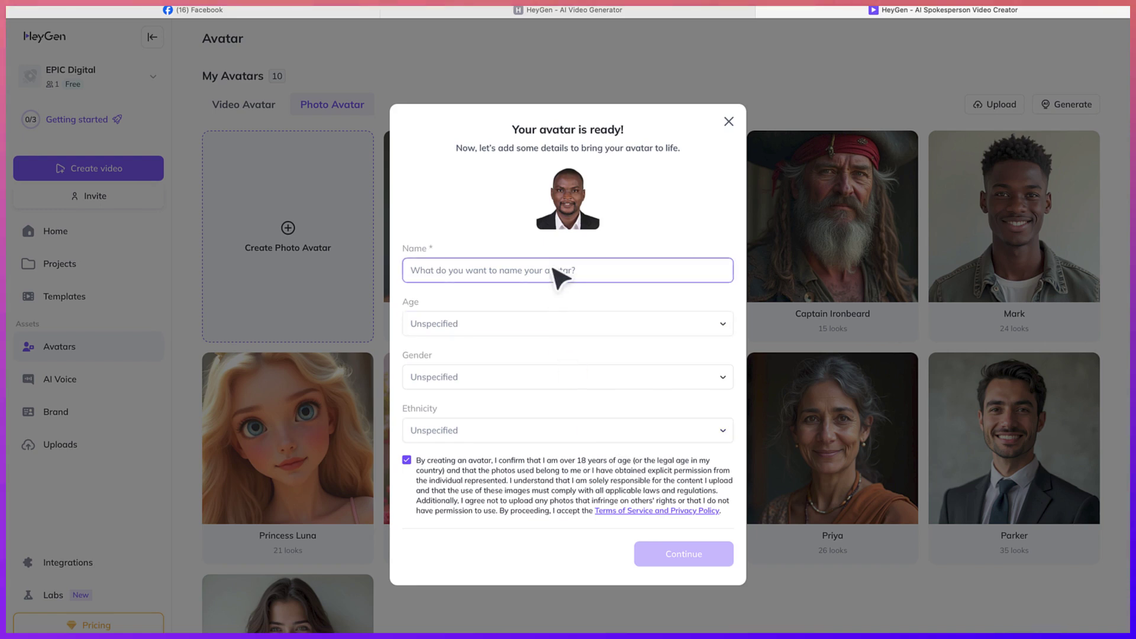
type("Dr. Rasheed")
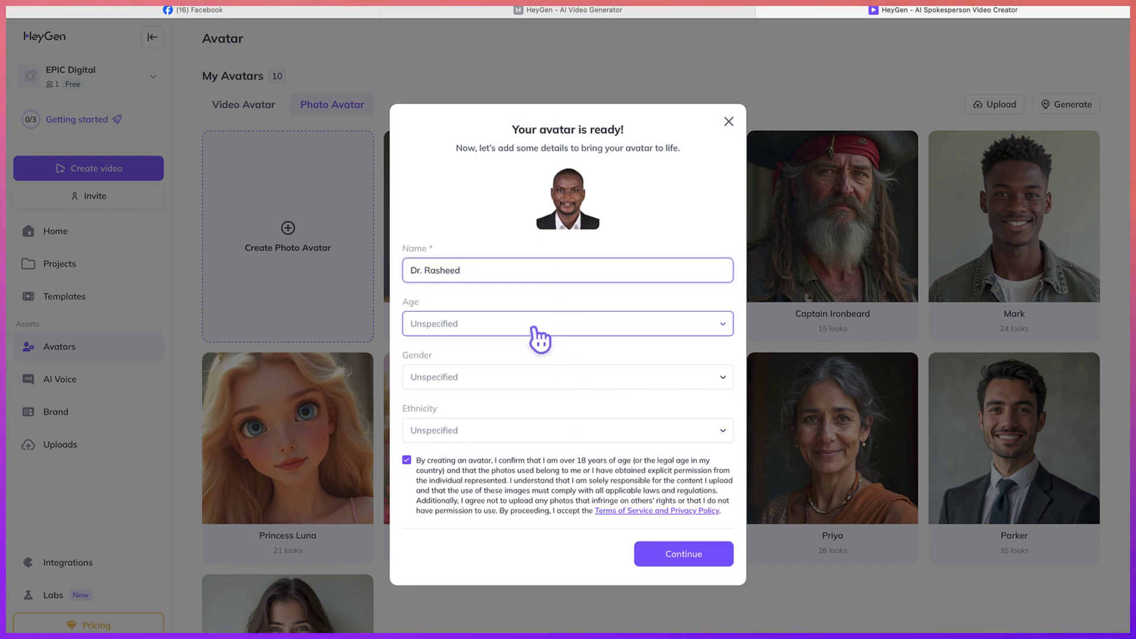
left_click(534, 325)
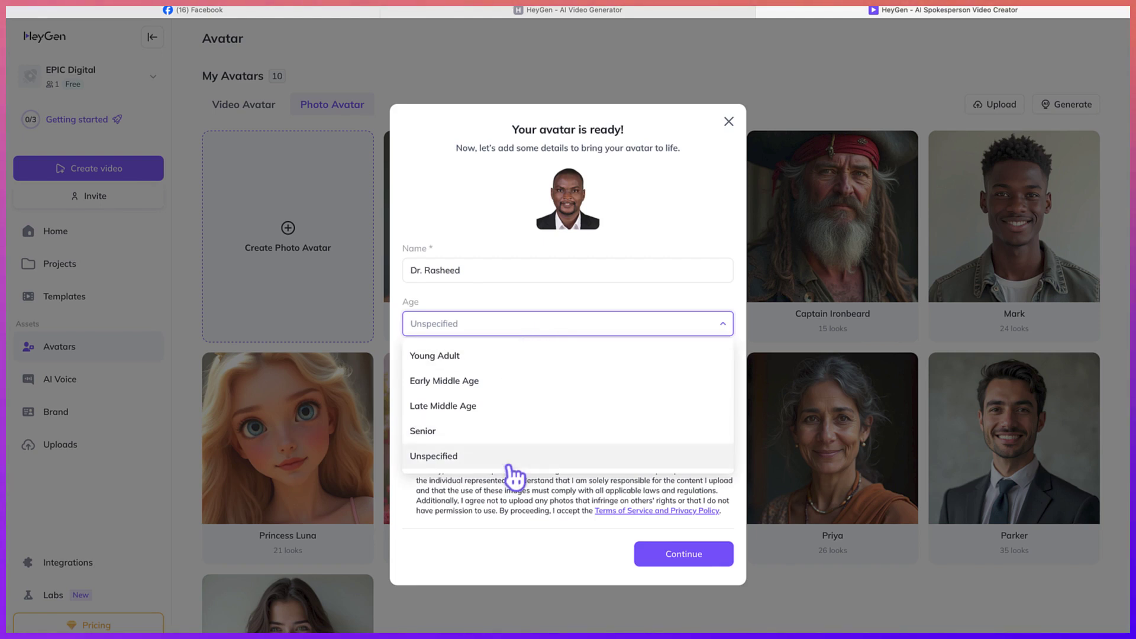
left_click(514, 459)
left_click(500, 382)
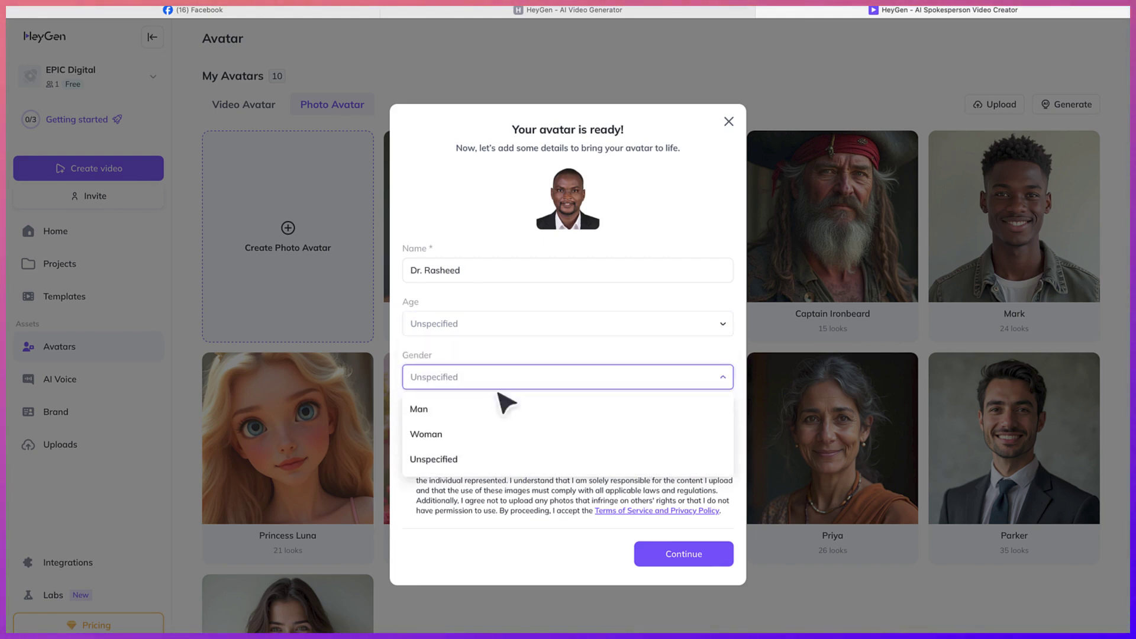
left_click(501, 411)
left_click(510, 435)
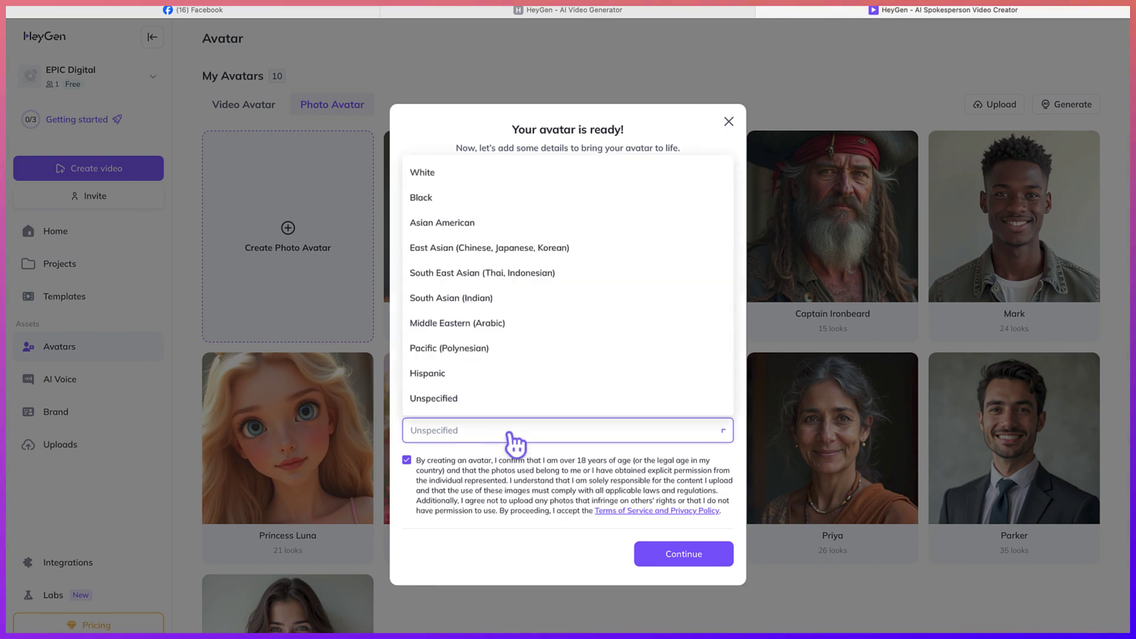
left_click(510, 199)
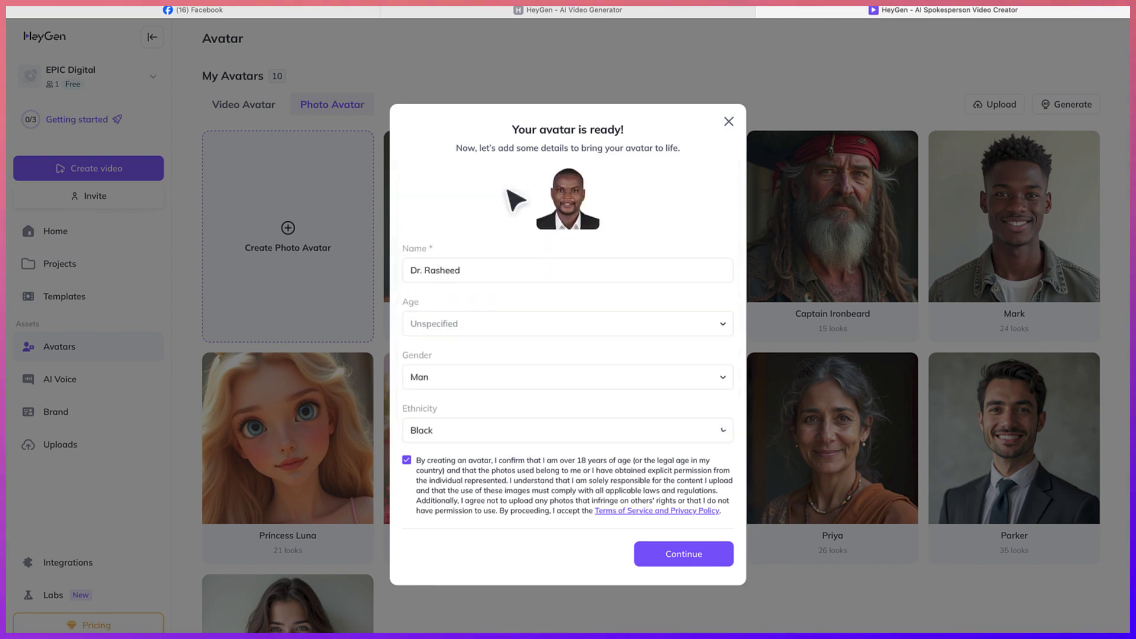
left_click(663, 559)
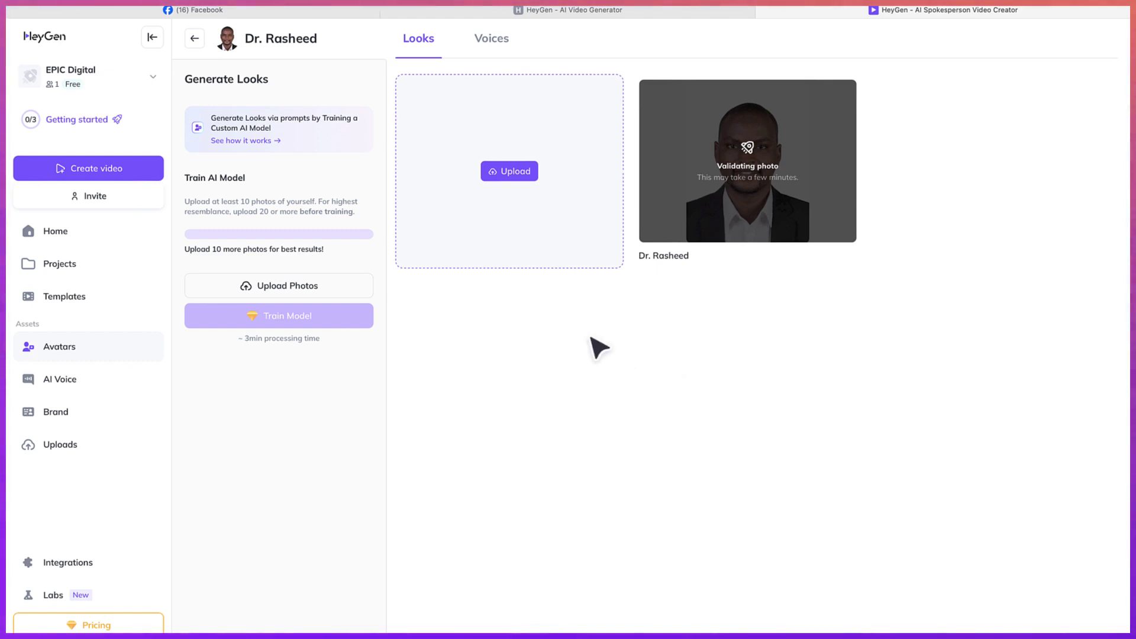
Favourite the Tarquin voice from the HeyGen Library, play its preview, and return to Looks.
mouse_move(730, 157)
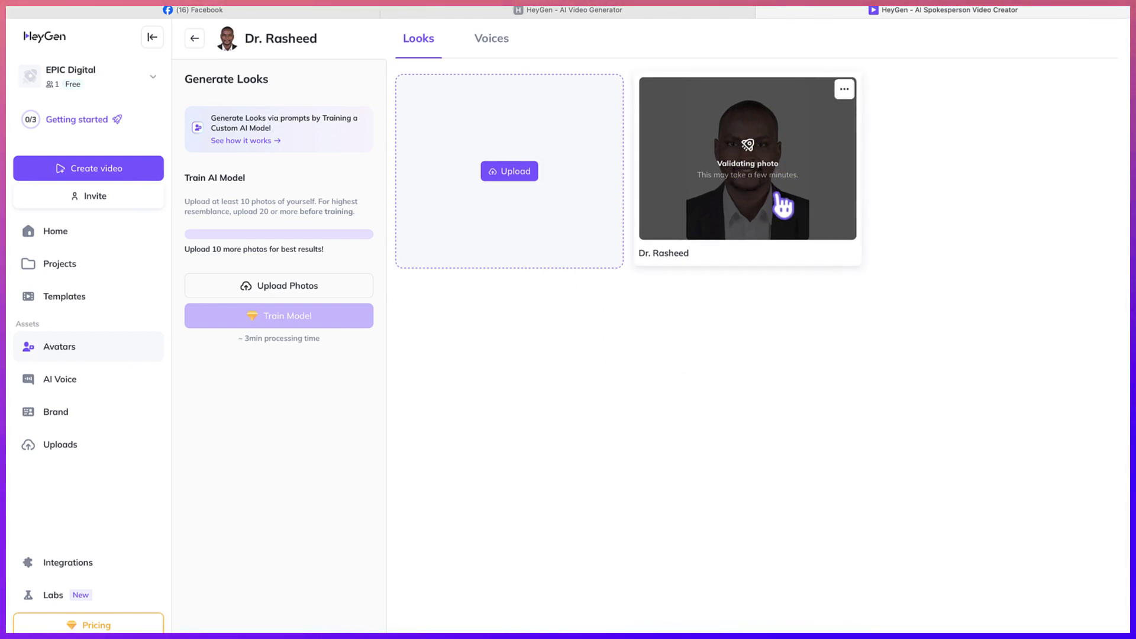
left_click(498, 47)
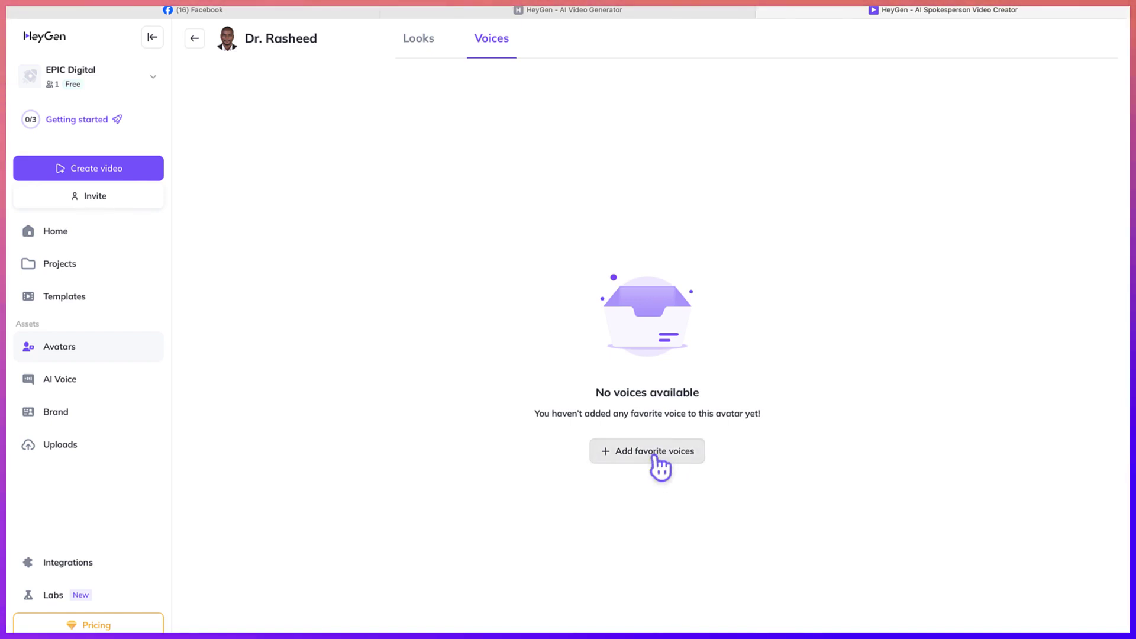
left_click(655, 456)
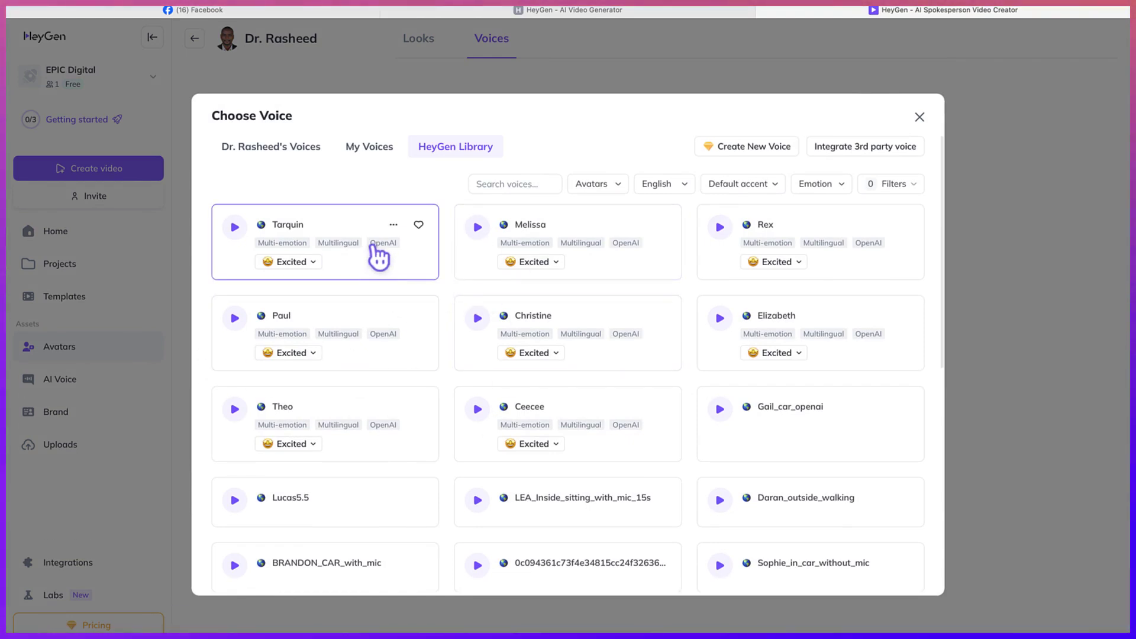
left_click(340, 234)
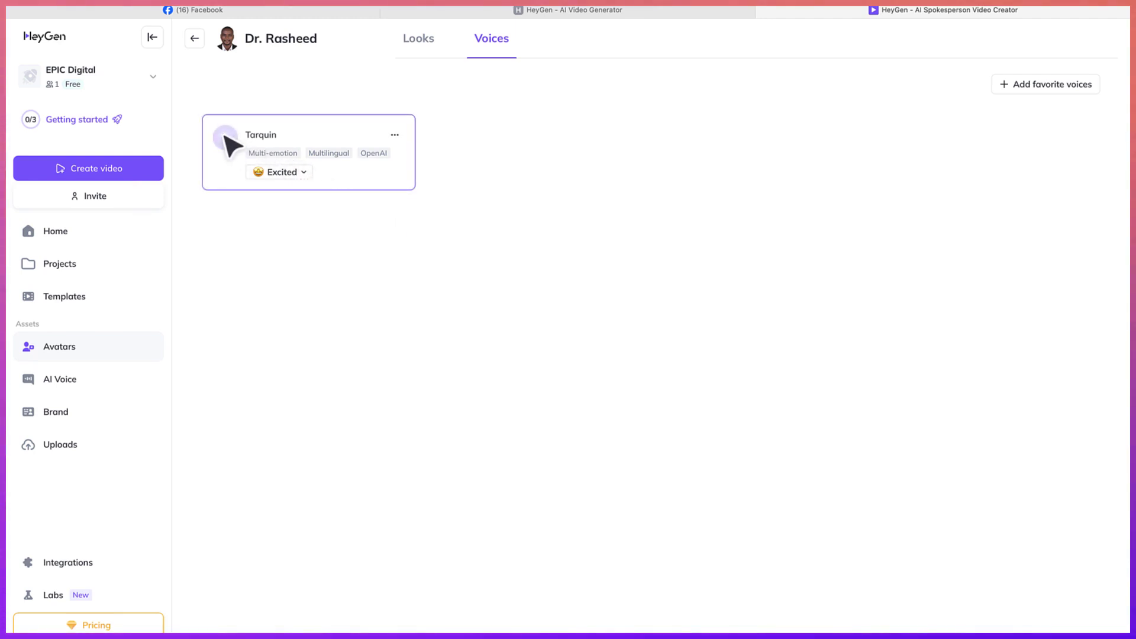
left_click(228, 141)
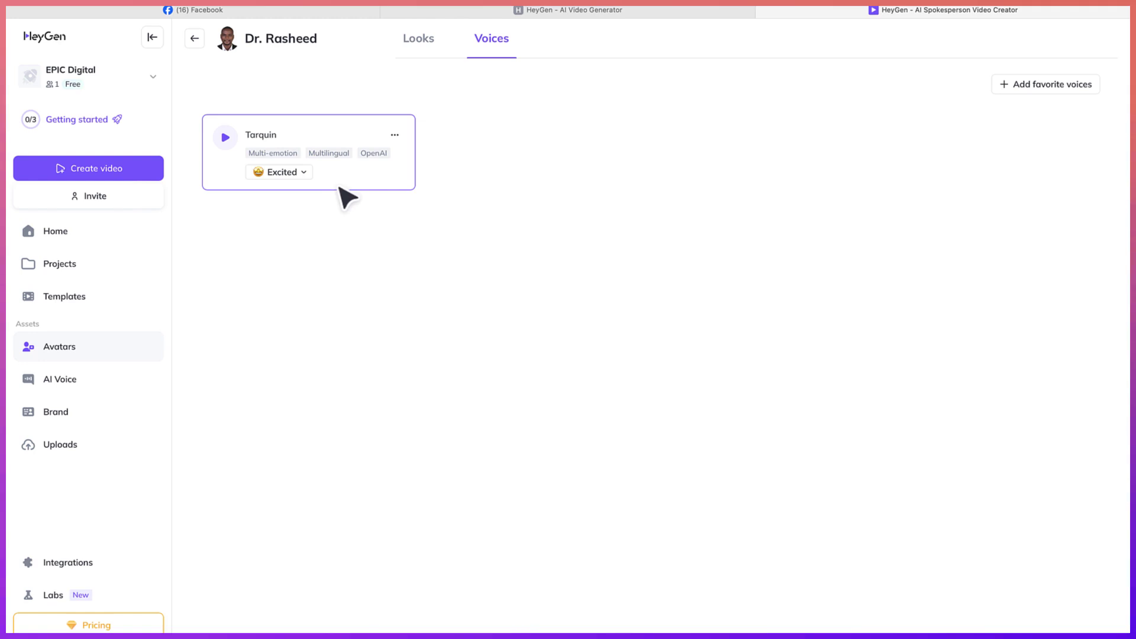
left_click(414, 38)
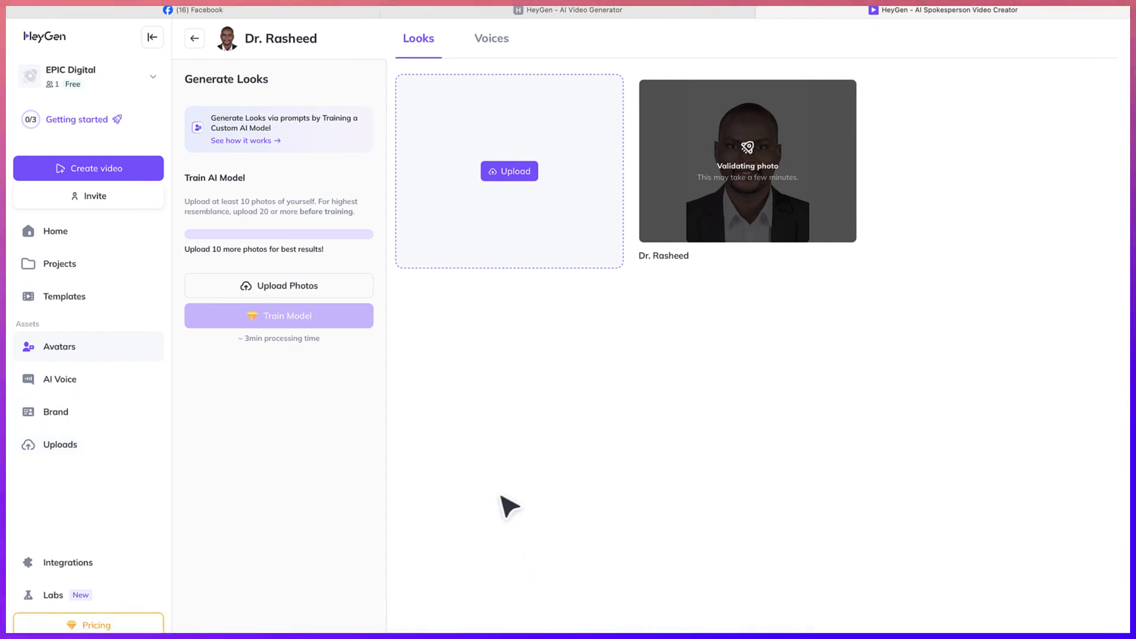
mouse_move(756, 626)
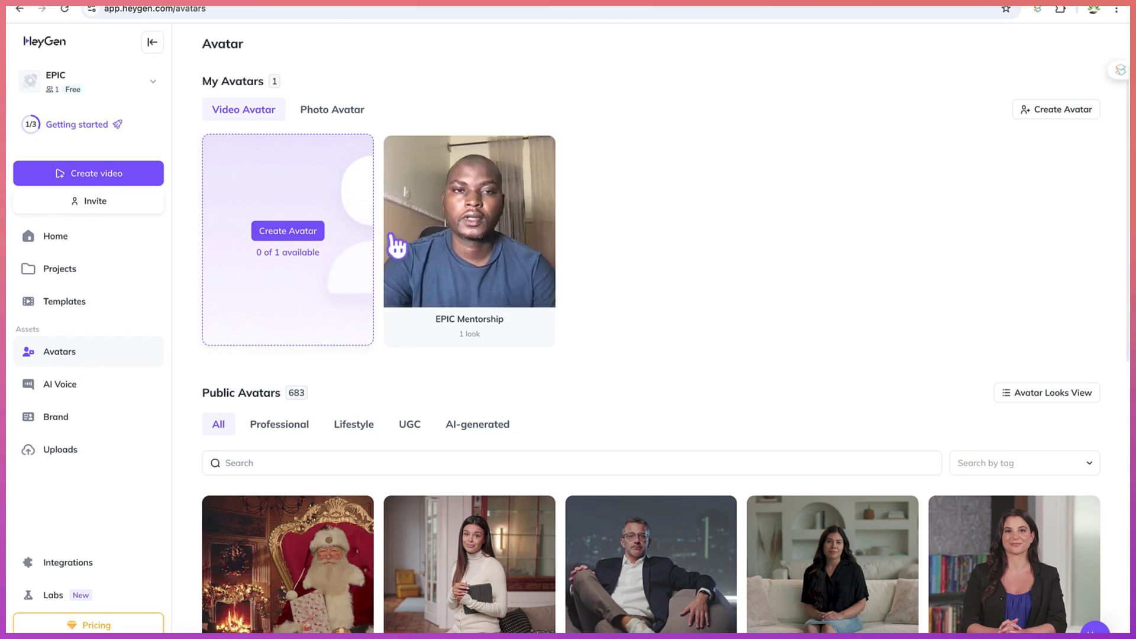
left_click(465, 273)
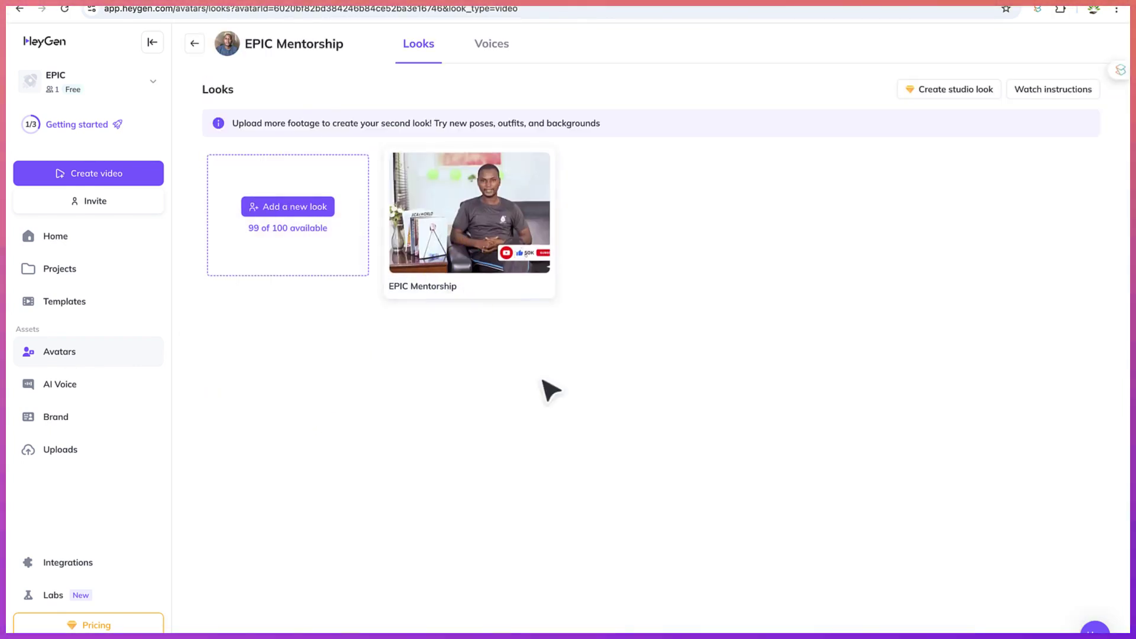
left_click(467, 247)
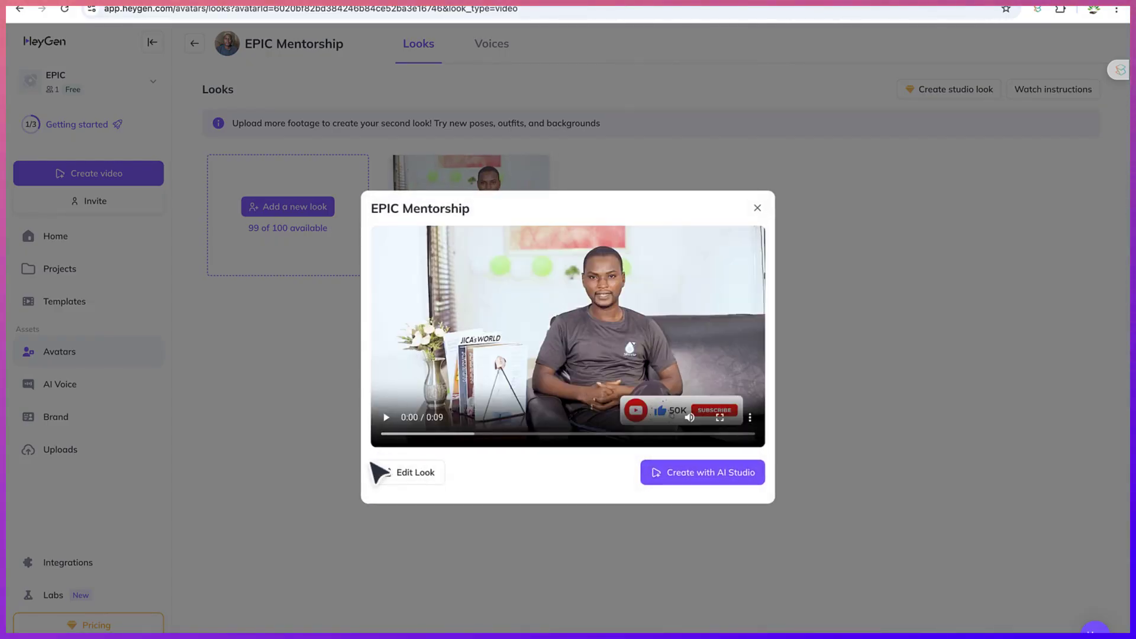
left_click(386, 418)
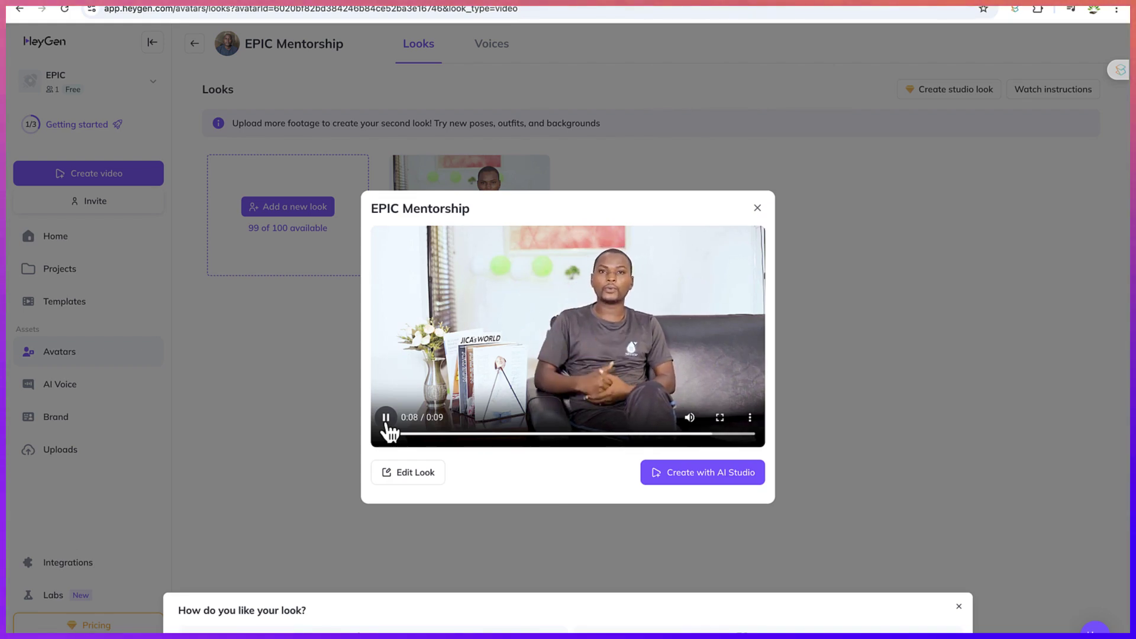
left_click(386, 417)
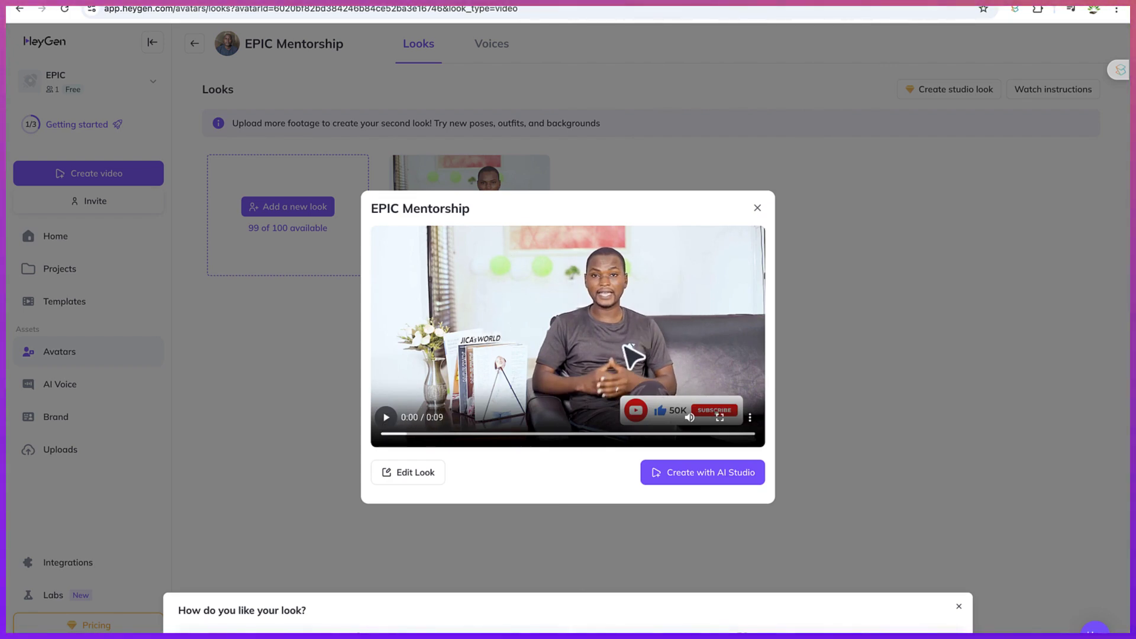
left_click(758, 208)
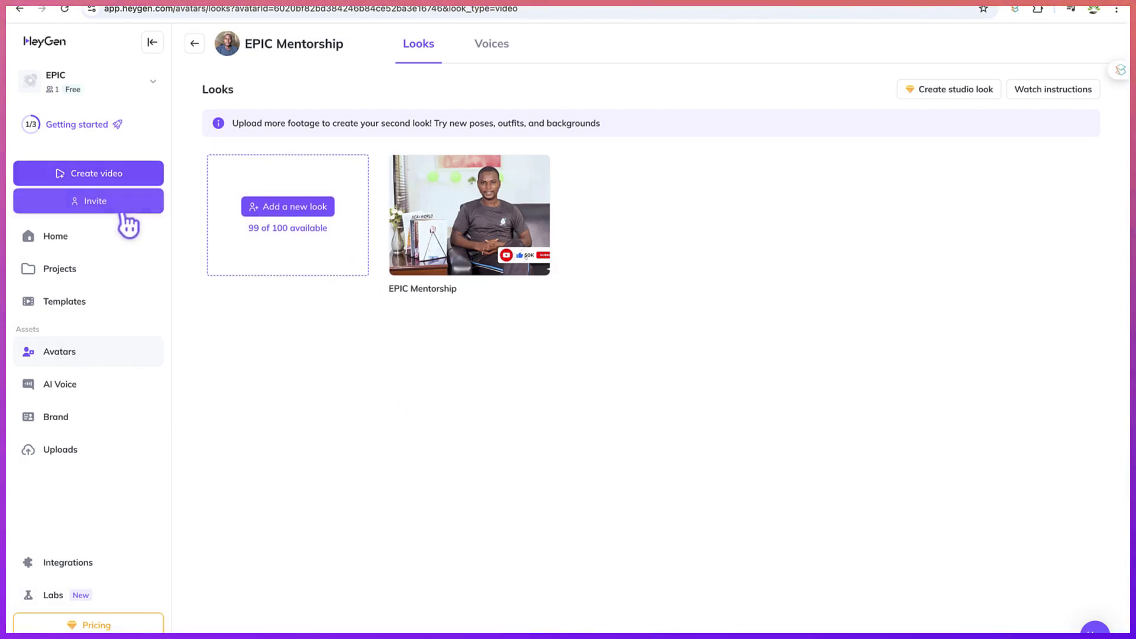
Create a new Avatar Video from scratch in landscape orientation.
left_click(107, 180)
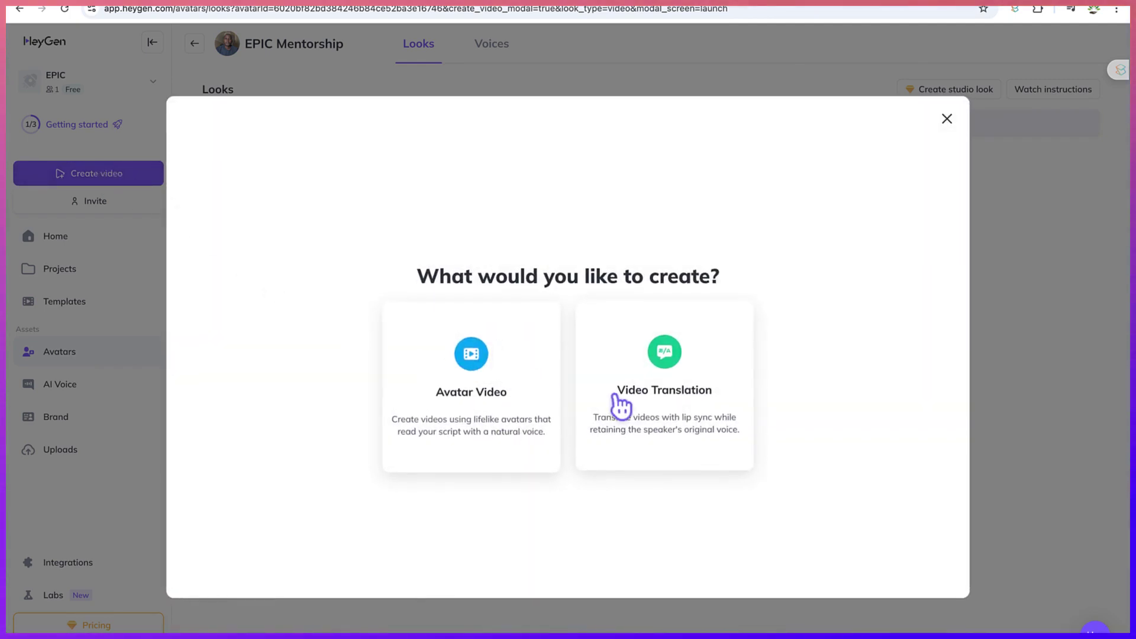
left_click(513, 405)
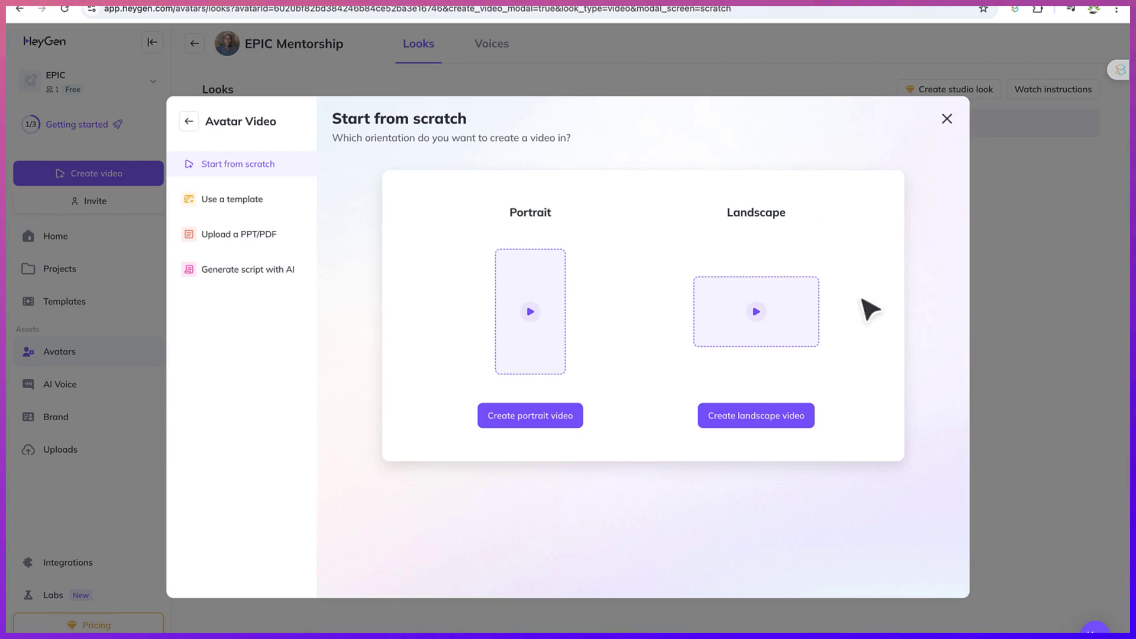
left_click(762, 418)
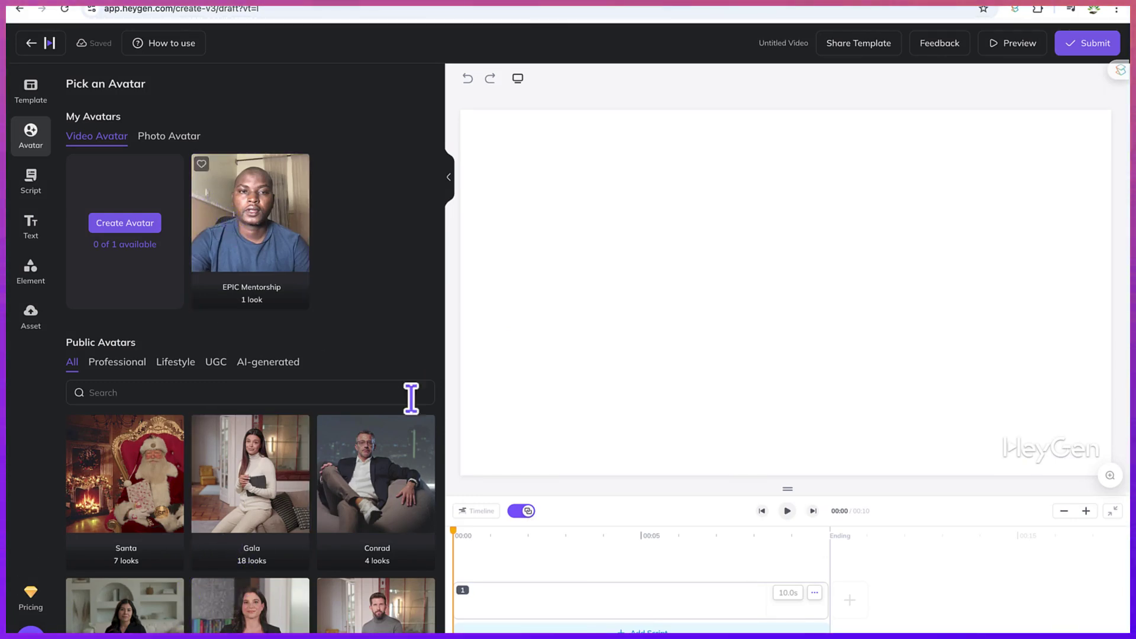
Place the EPIC Mentorship look in scene 1 and open its default welcome script.
left_click(645, 628)
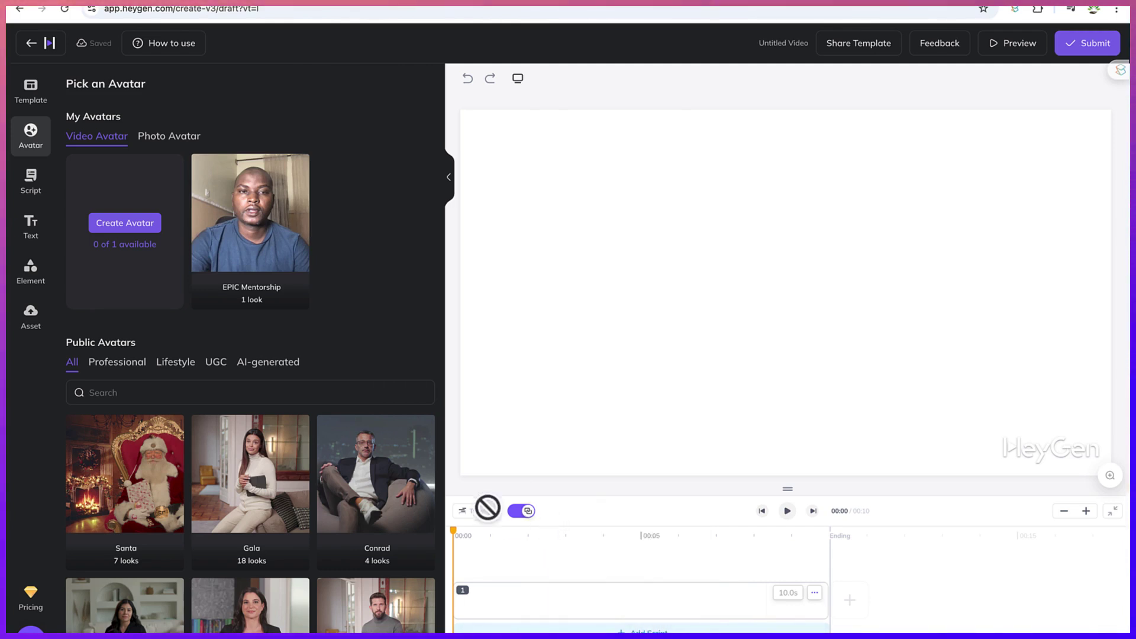
left_click(275, 278)
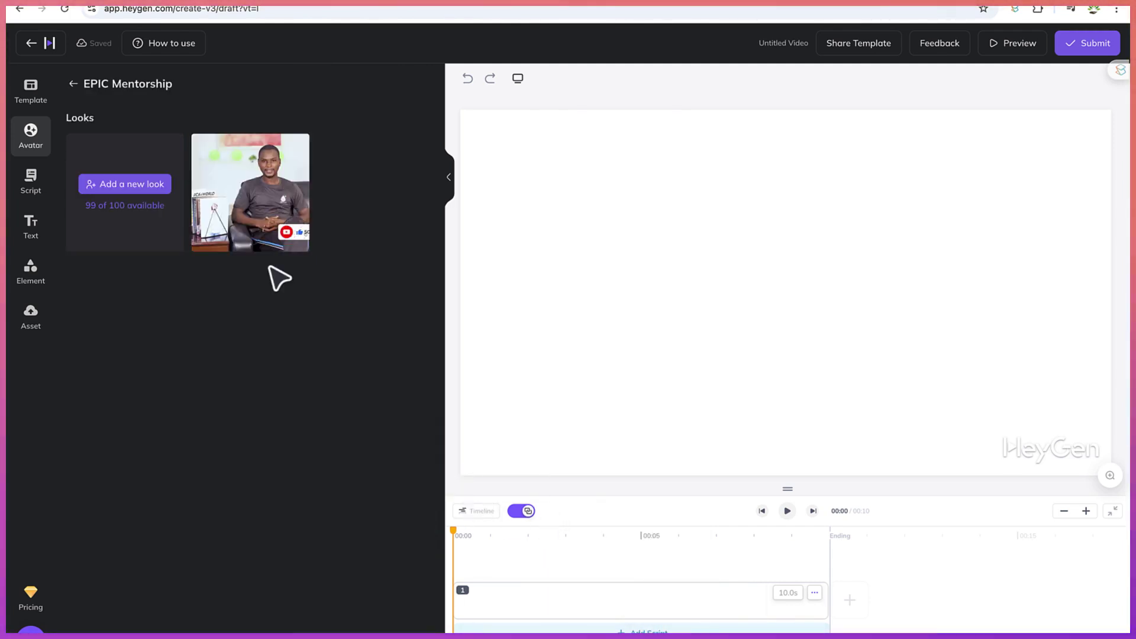
left_click(264, 237)
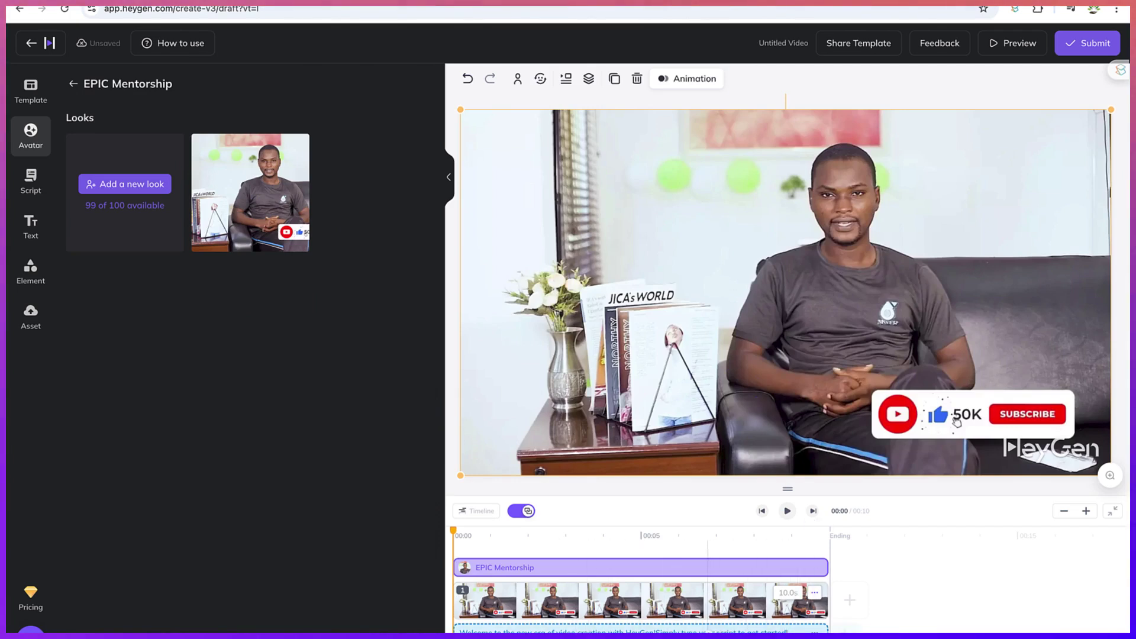
left_click(706, 629)
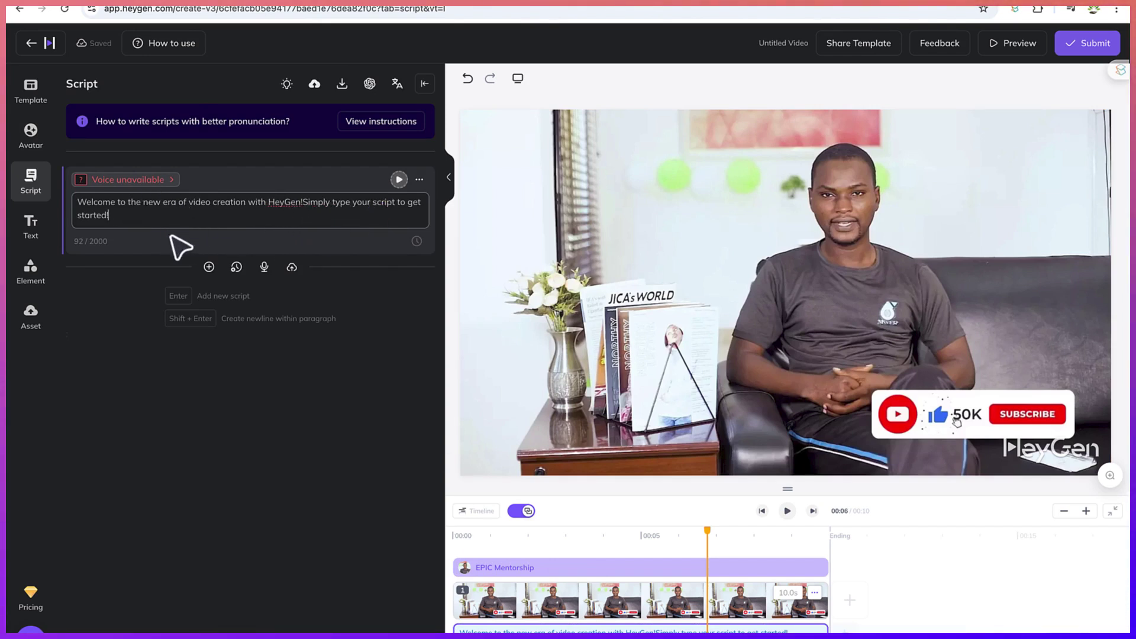
Add a script paragraph with the presenter's name and 'very happy to meet you today'.
left_click(209, 267)
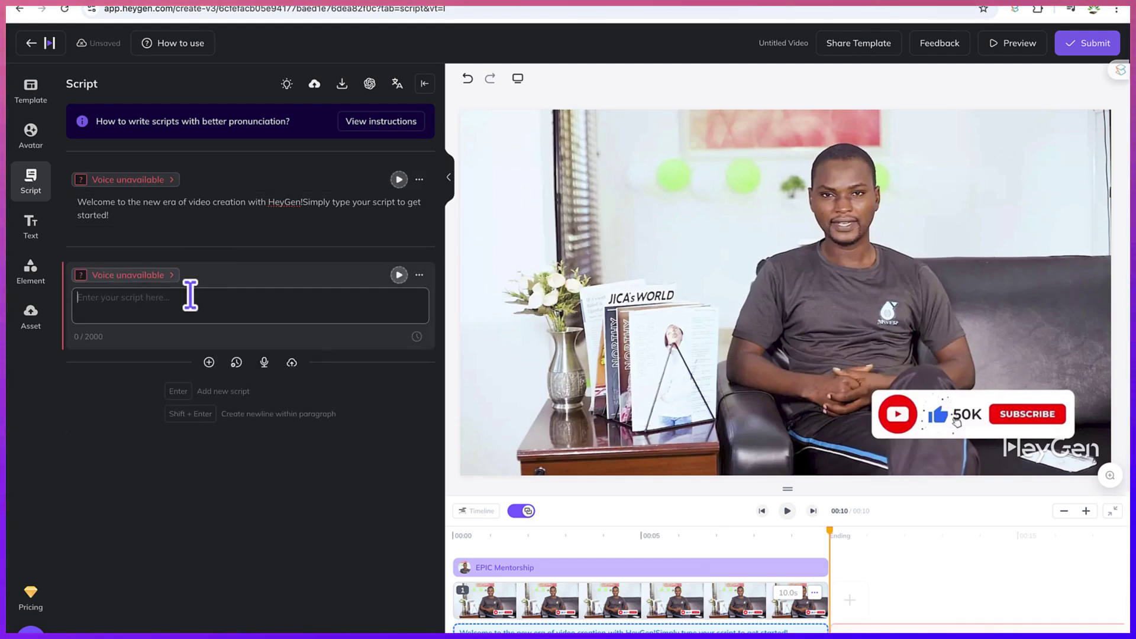
type("My name is Dr. Rasheed and I am very")
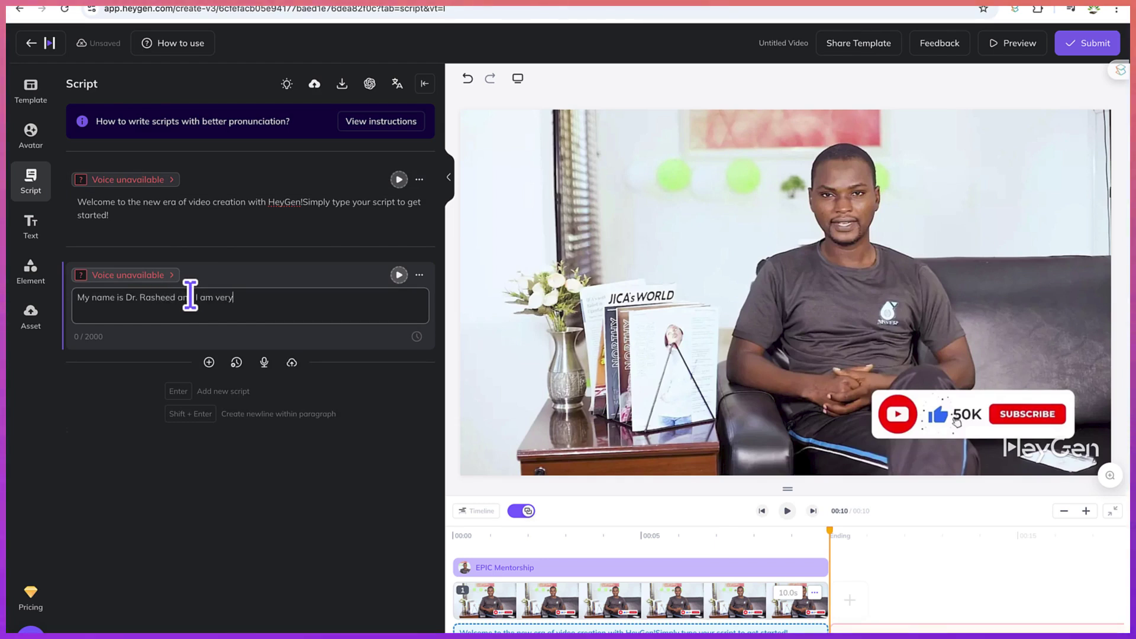
type("to mee")
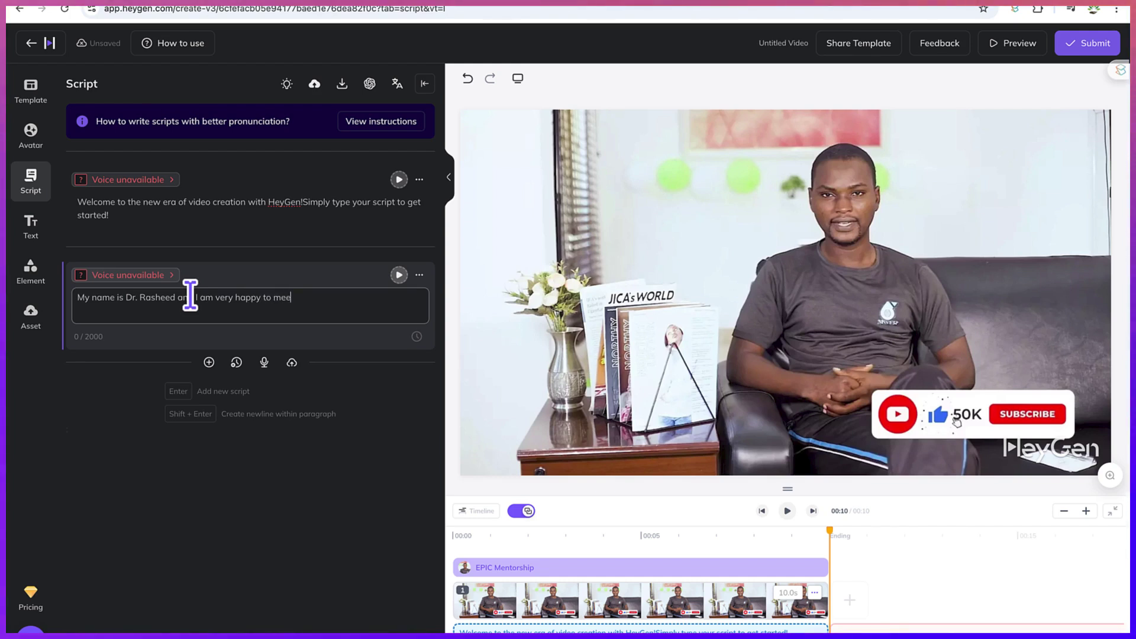
type("t you today")
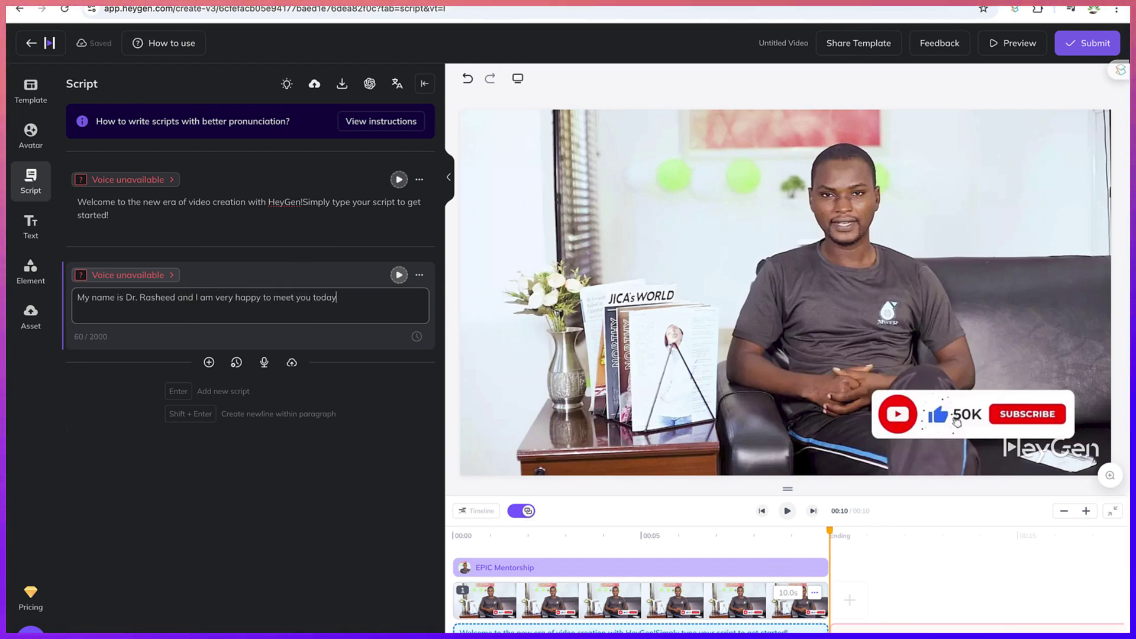
Add scene 2 with the EPIC Mentorship look, then add a blank scene 3.
left_click(852, 609)
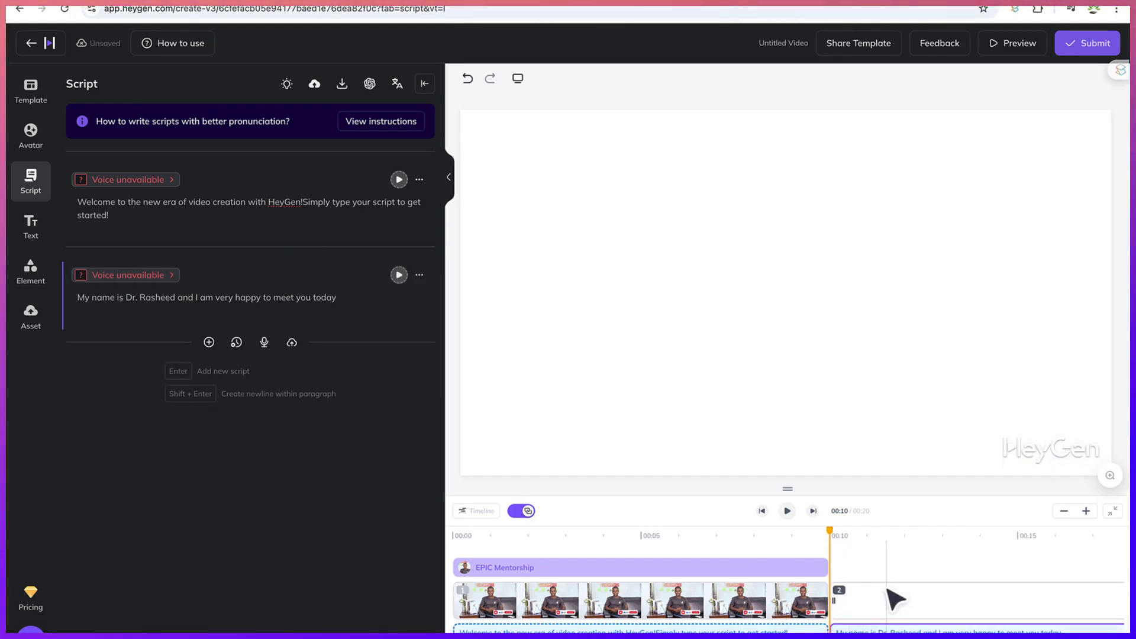
left_click(894, 605)
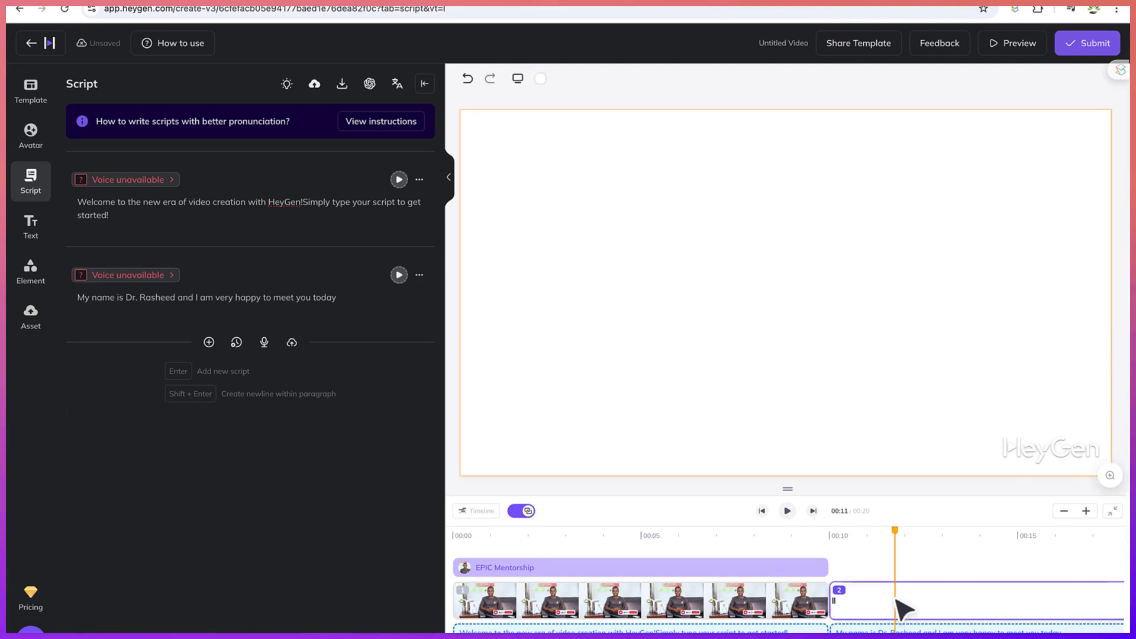
right_click(896, 604)
scroll(843, 621, "right", 2)
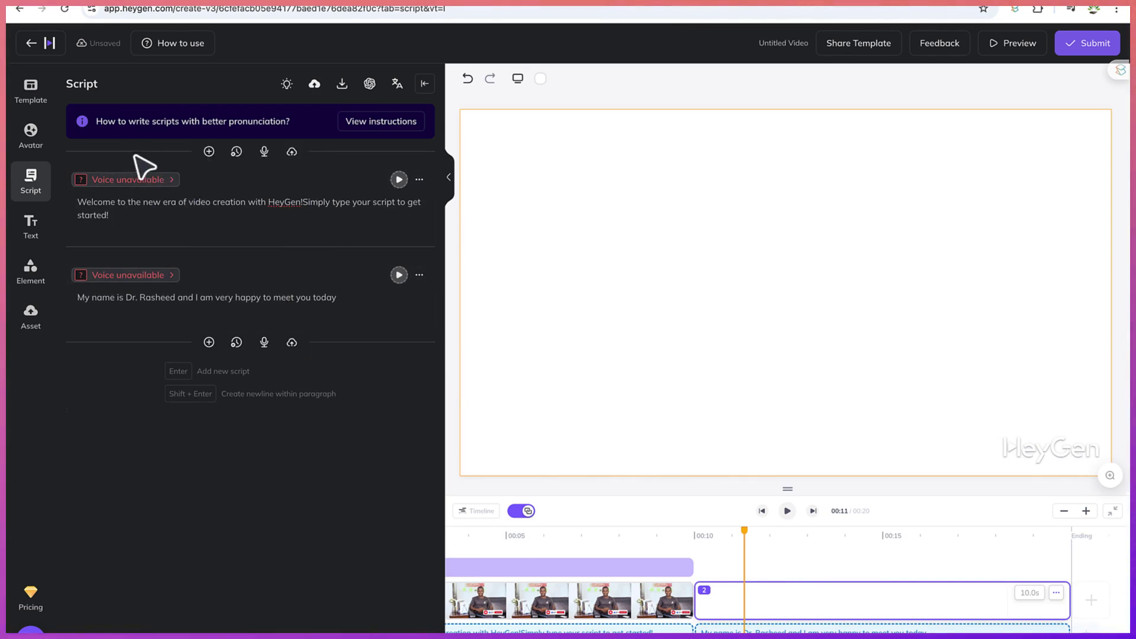
left_click(33, 147)
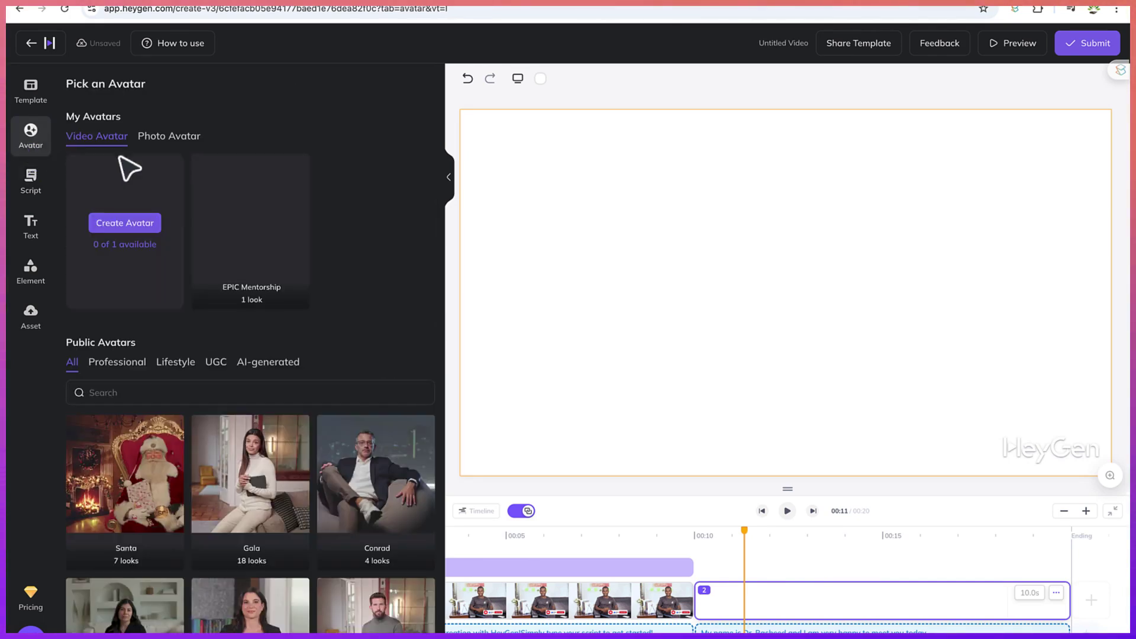
left_click(261, 245)
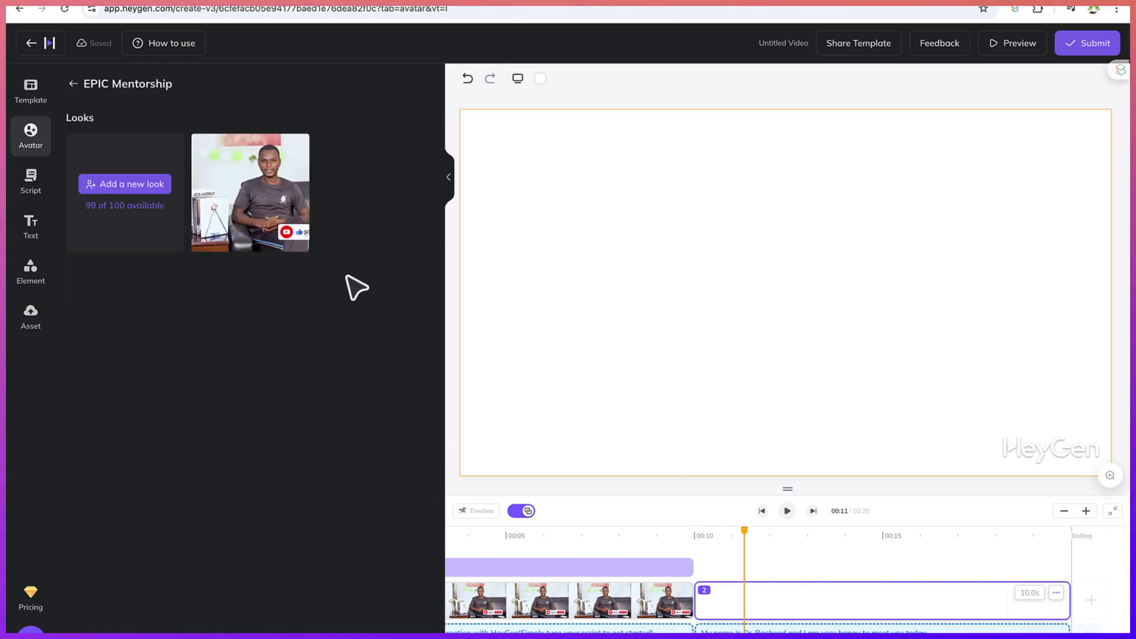
left_click(236, 190)
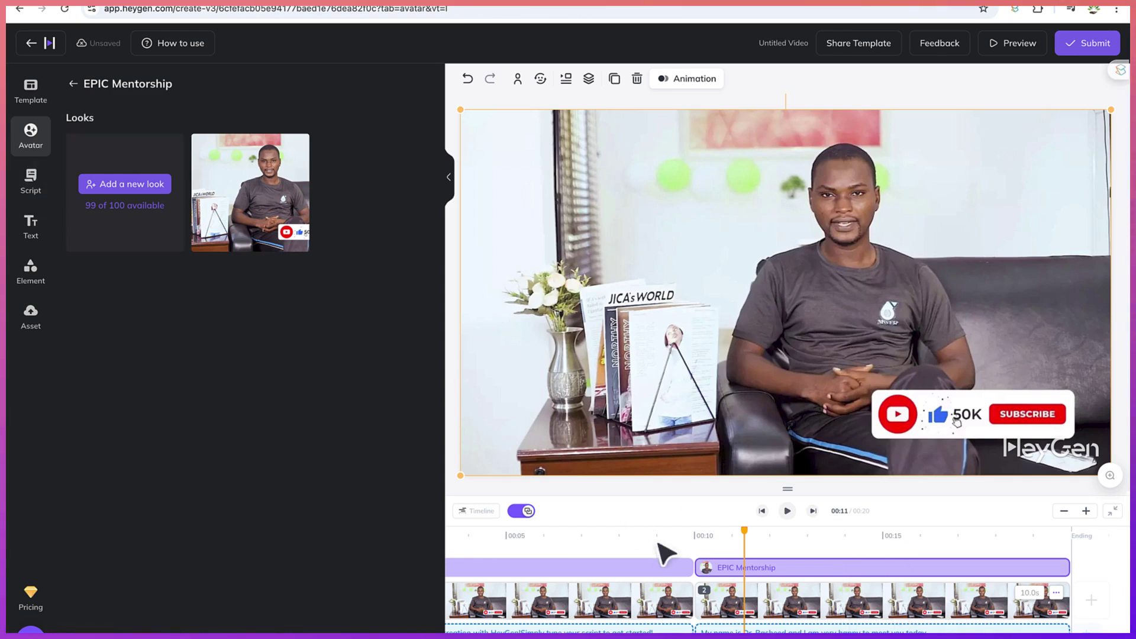
left_click(1090, 602)
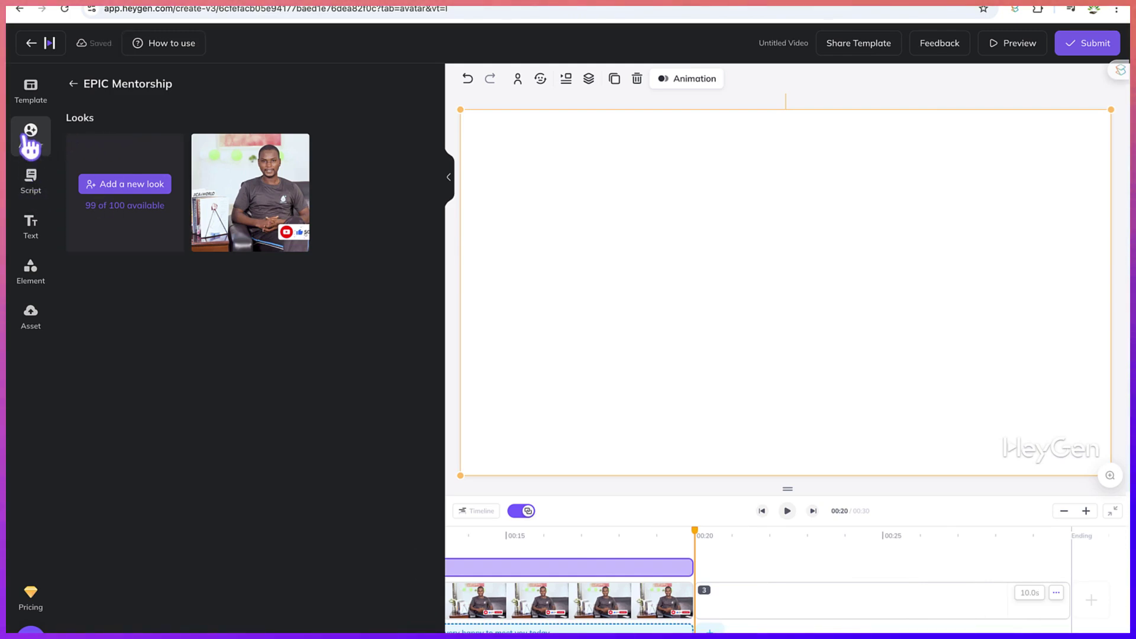
Put the Raul Casual Sofa with iPad Front look in scene 3 and add an empty script block.
left_click(72, 84)
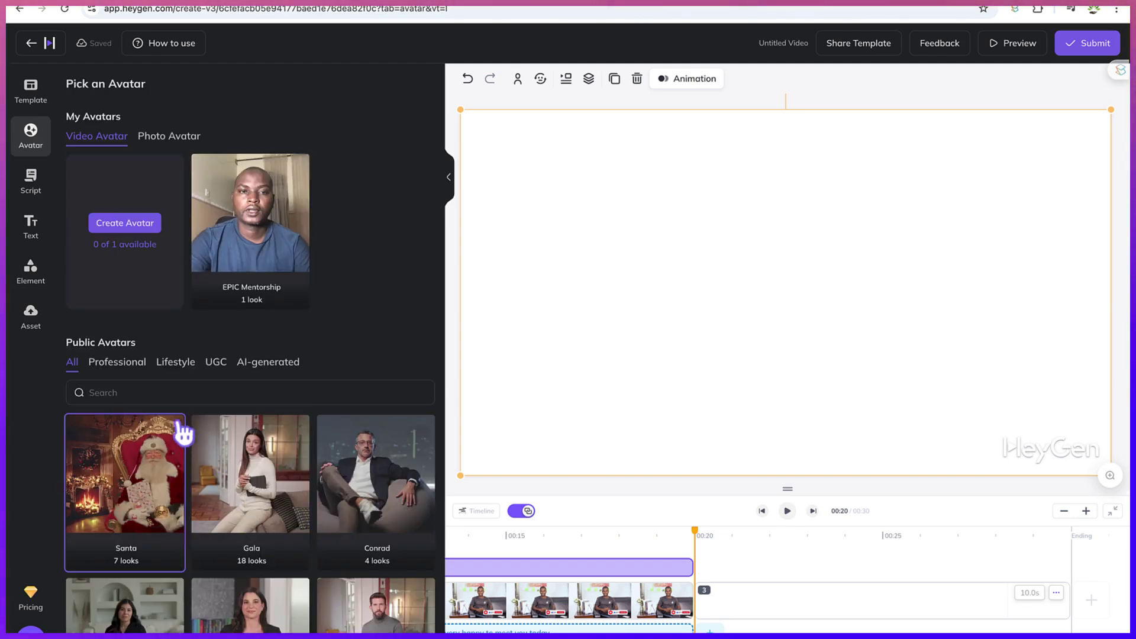
scroll(191, 534, "down", 4)
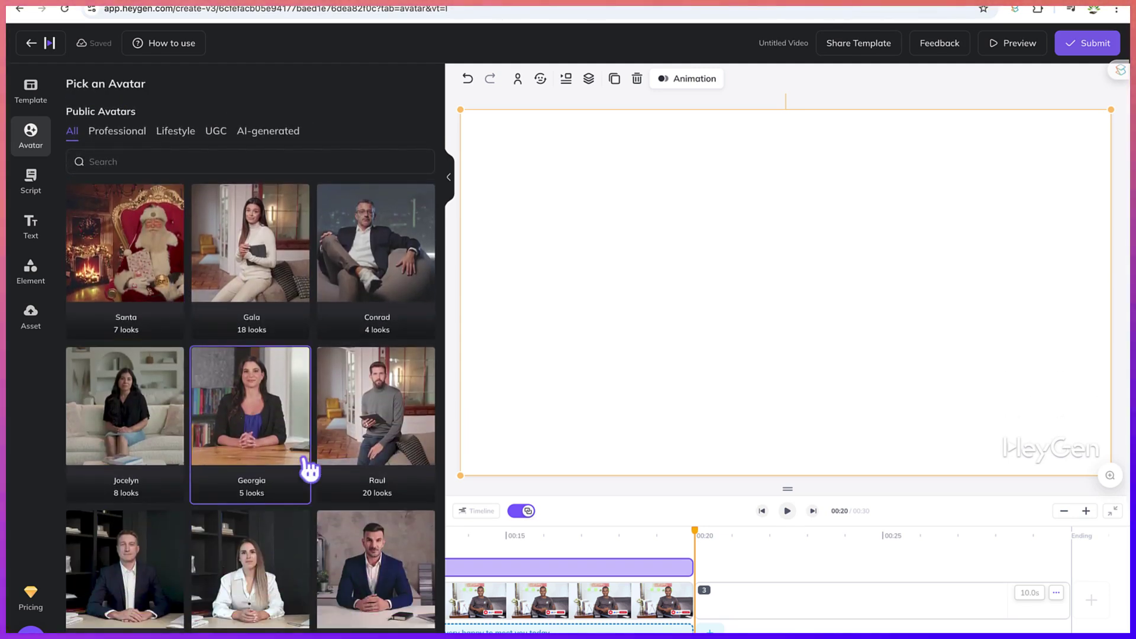
left_click(350, 433)
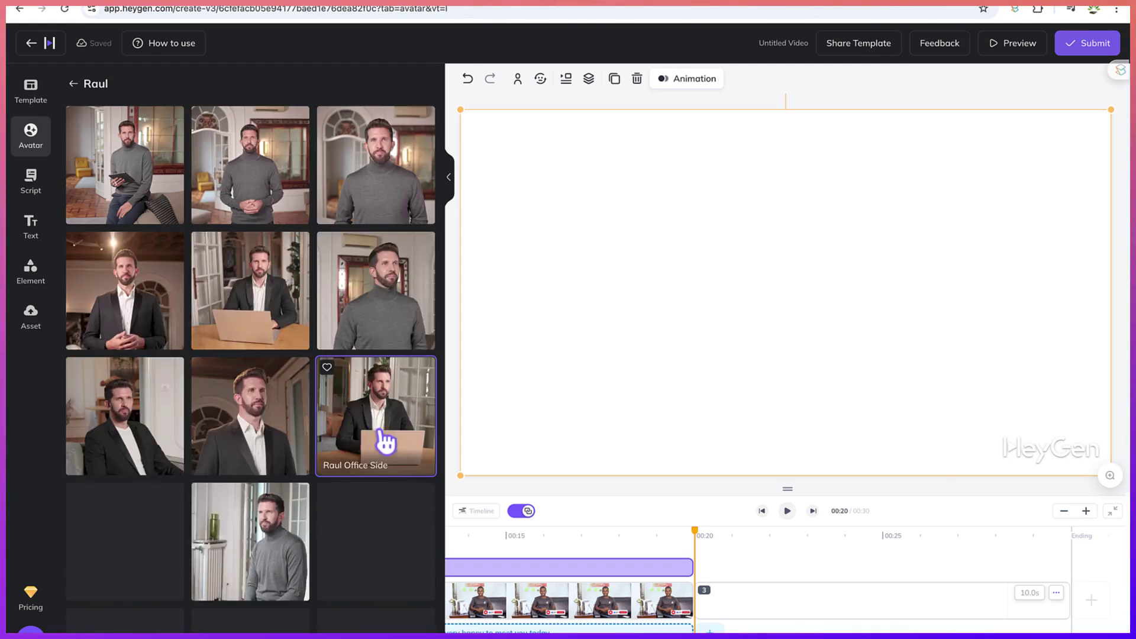
left_click(145, 197)
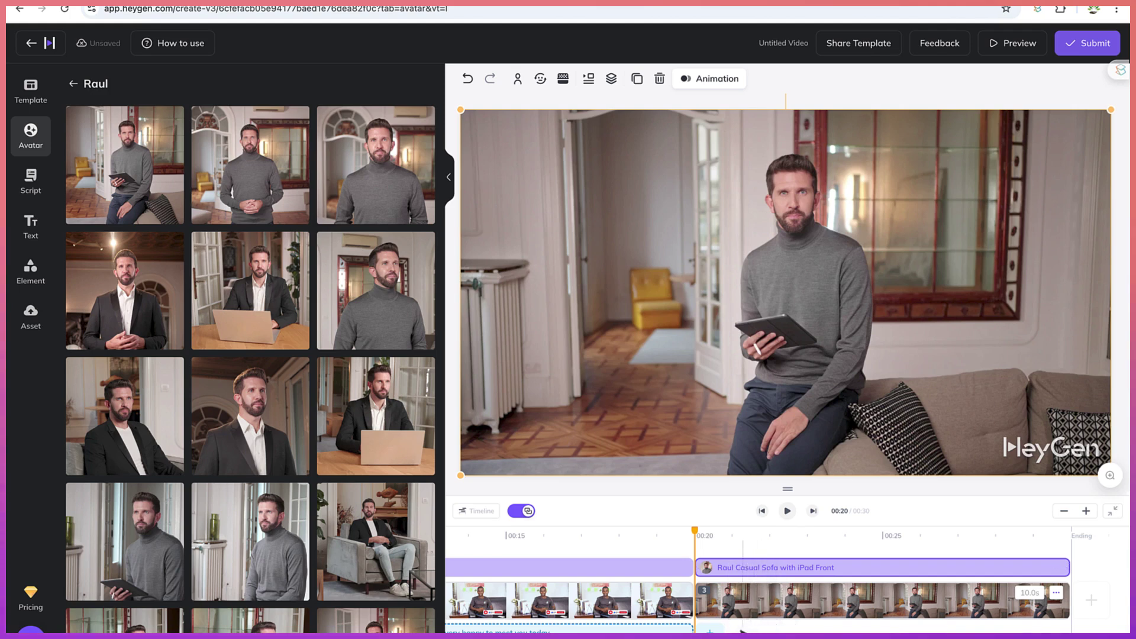
left_click(710, 631)
left_click(699, 526)
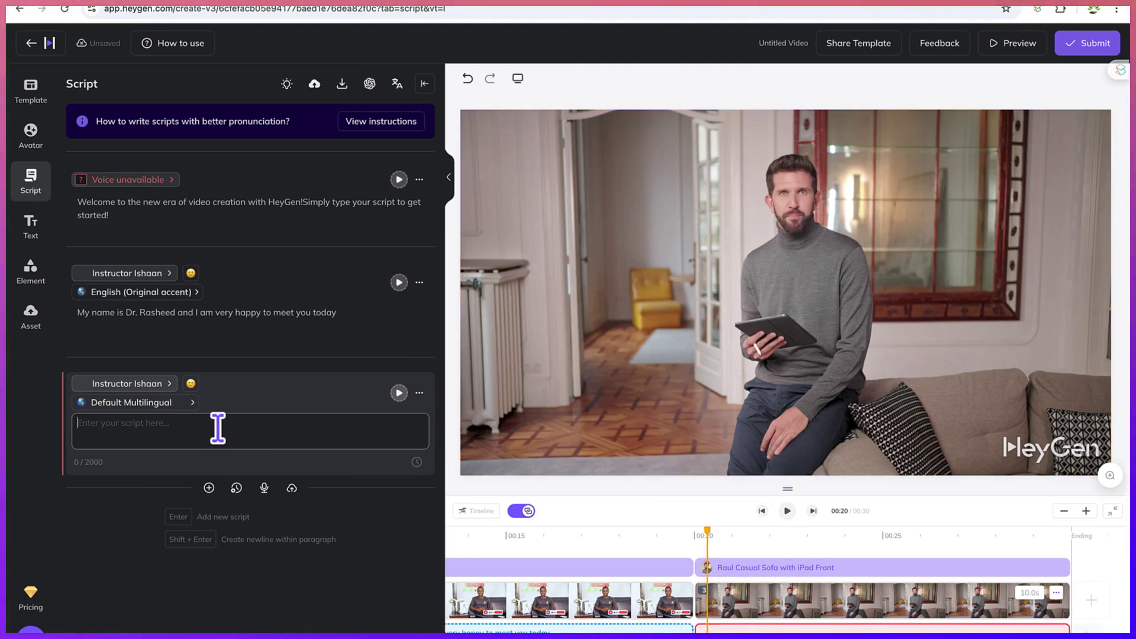
Write 'I hope you are enjoying the videos?' as scene 3's script.
left_click(217, 429)
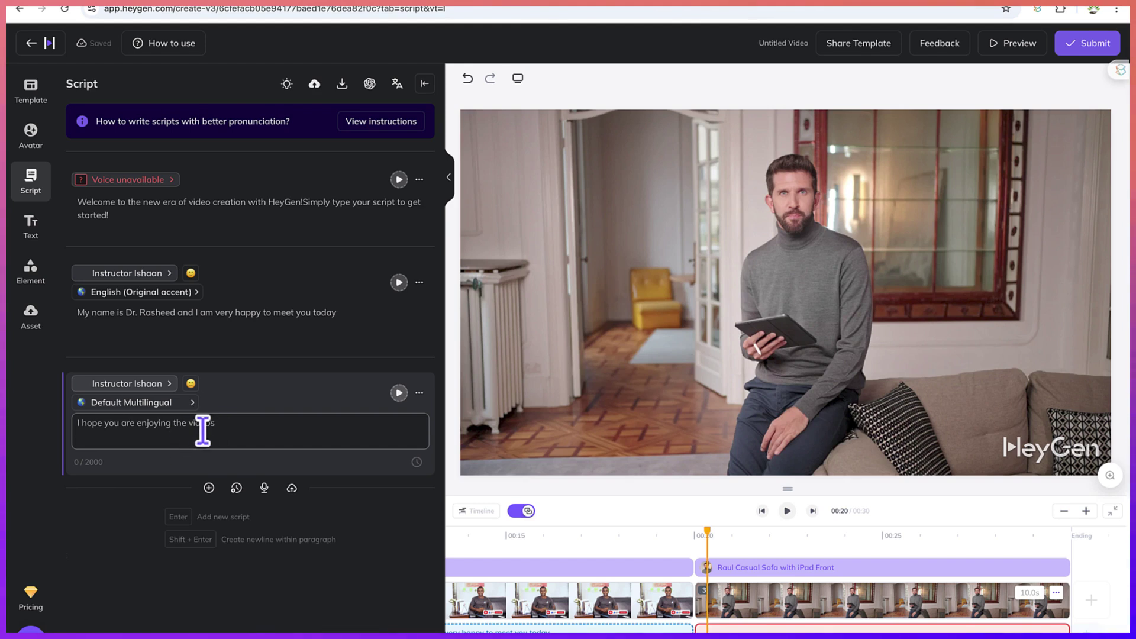
type("?")
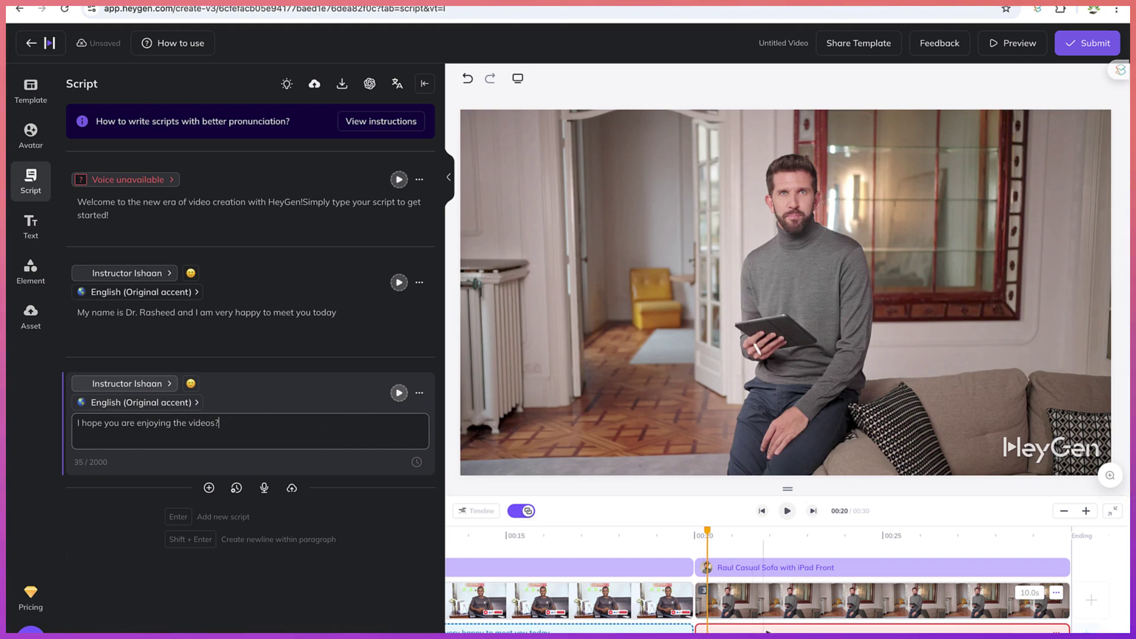
left_click(350, 578)
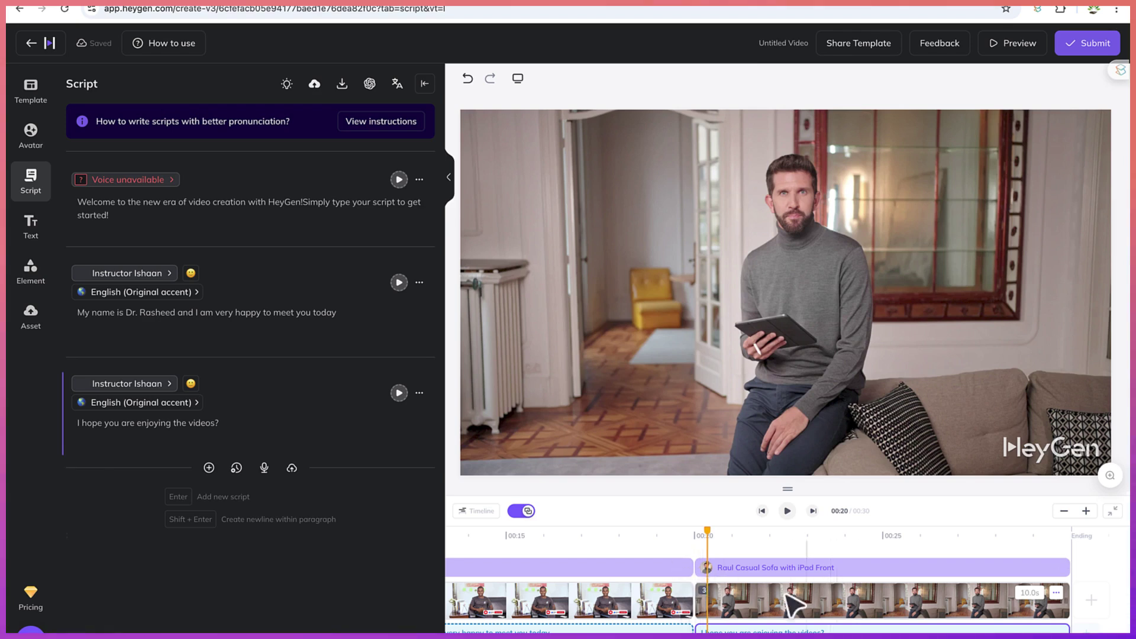
Browse Text and Elements, open the Asset library, and cancel an Upload Asset attempt.
left_click(33, 233)
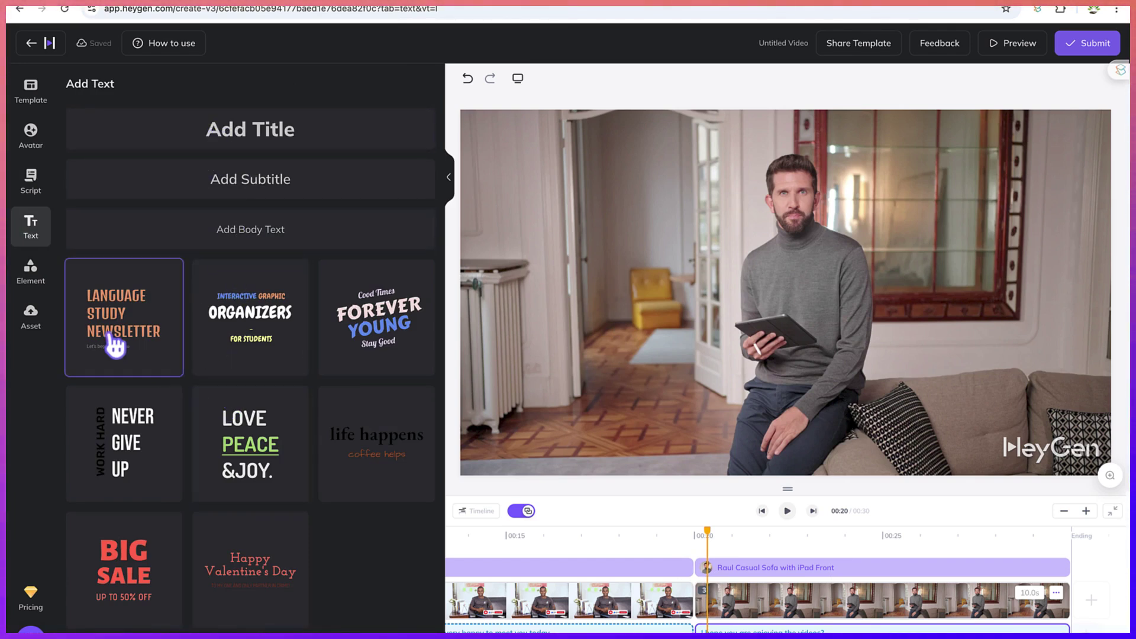
left_click(33, 285)
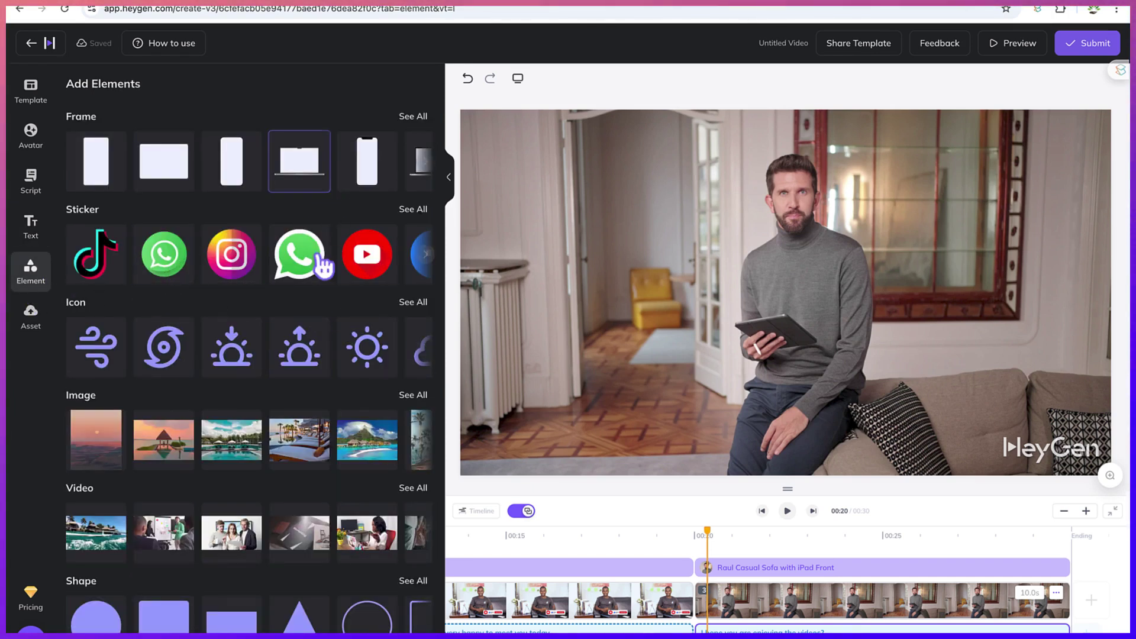
left_click(41, 329)
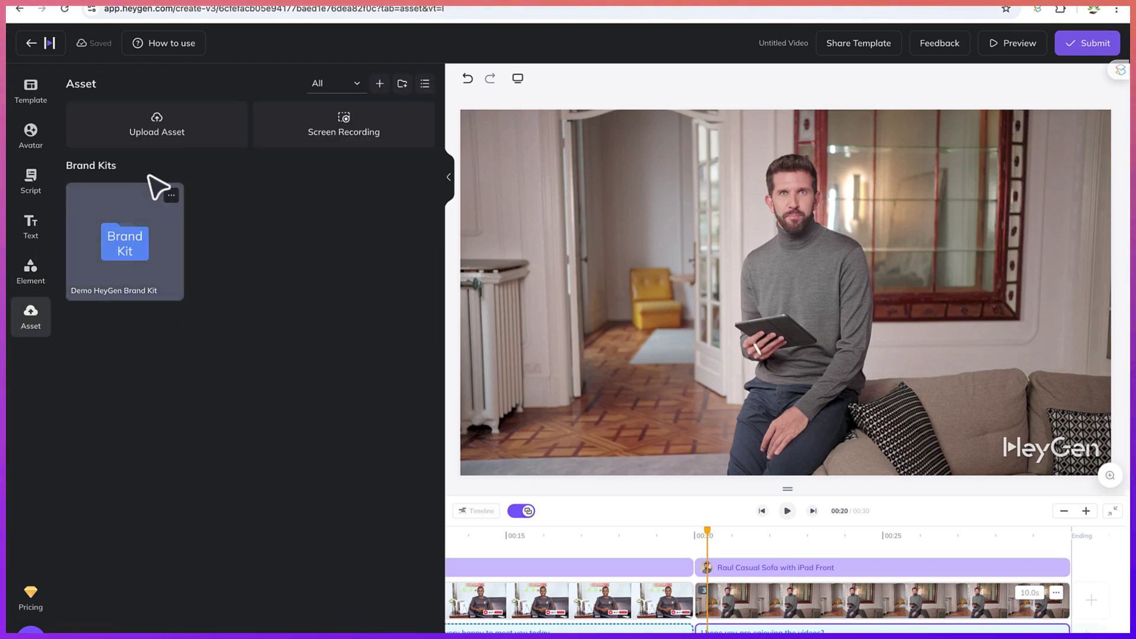
left_click(161, 146)
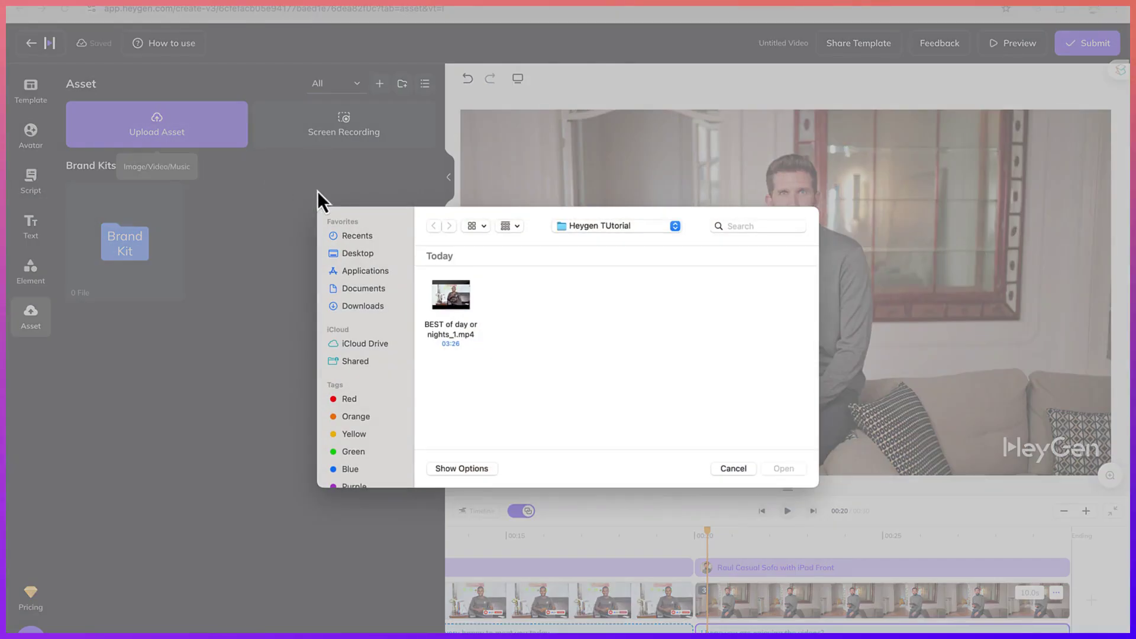
left_click(732, 469)
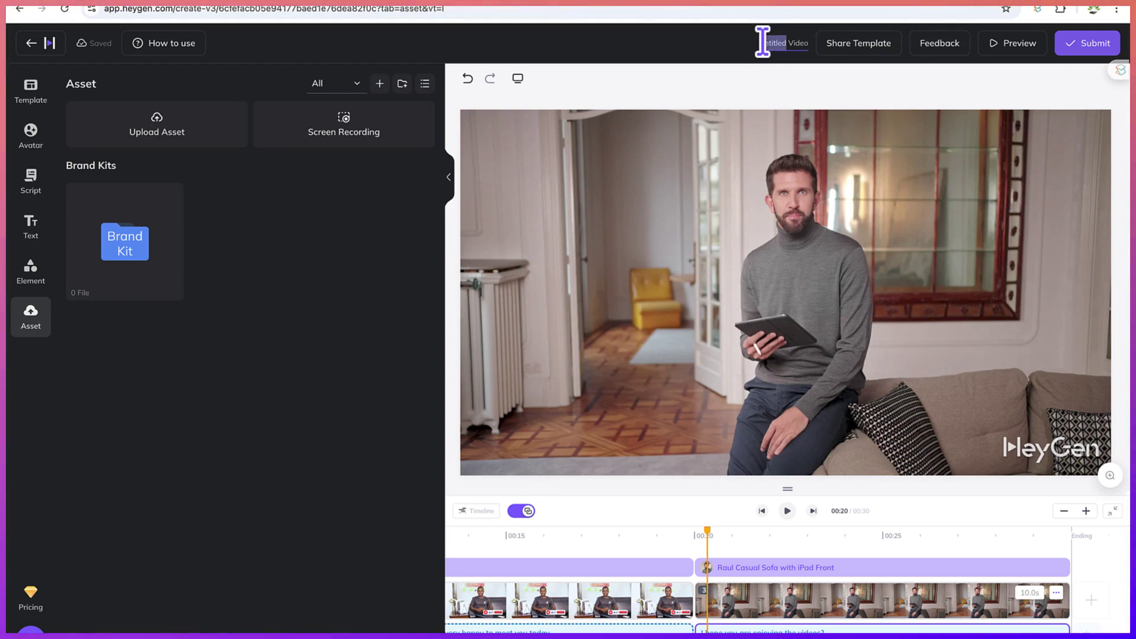
Title the video 'Intro Video' and submit it as a 720p, 25 fps MP4.
type("In")
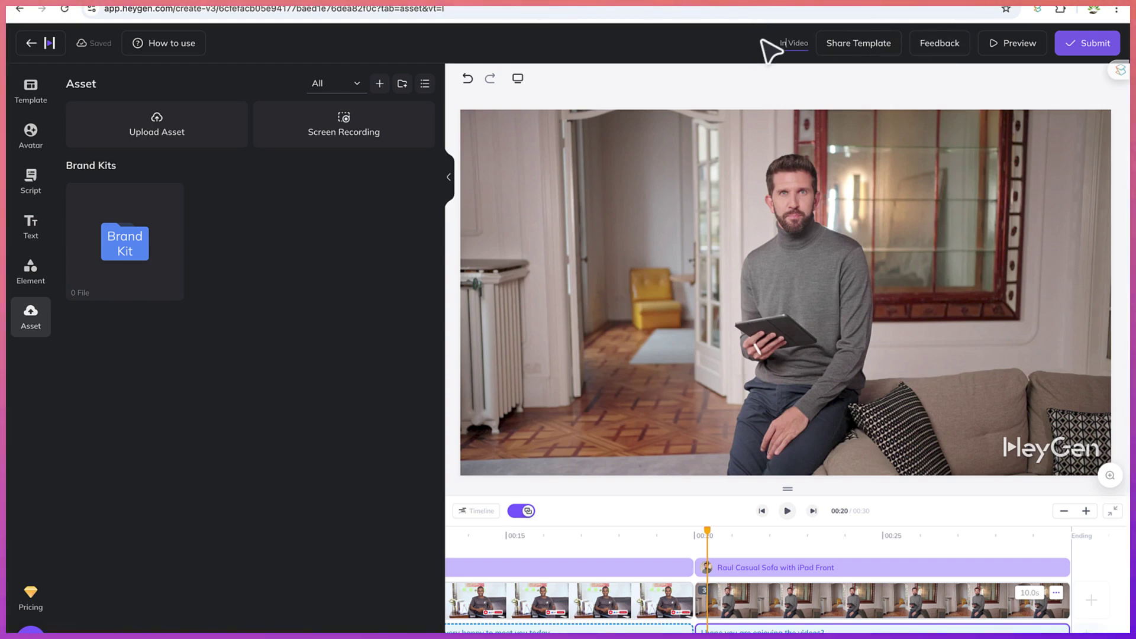
type("tro")
left_click(888, 200)
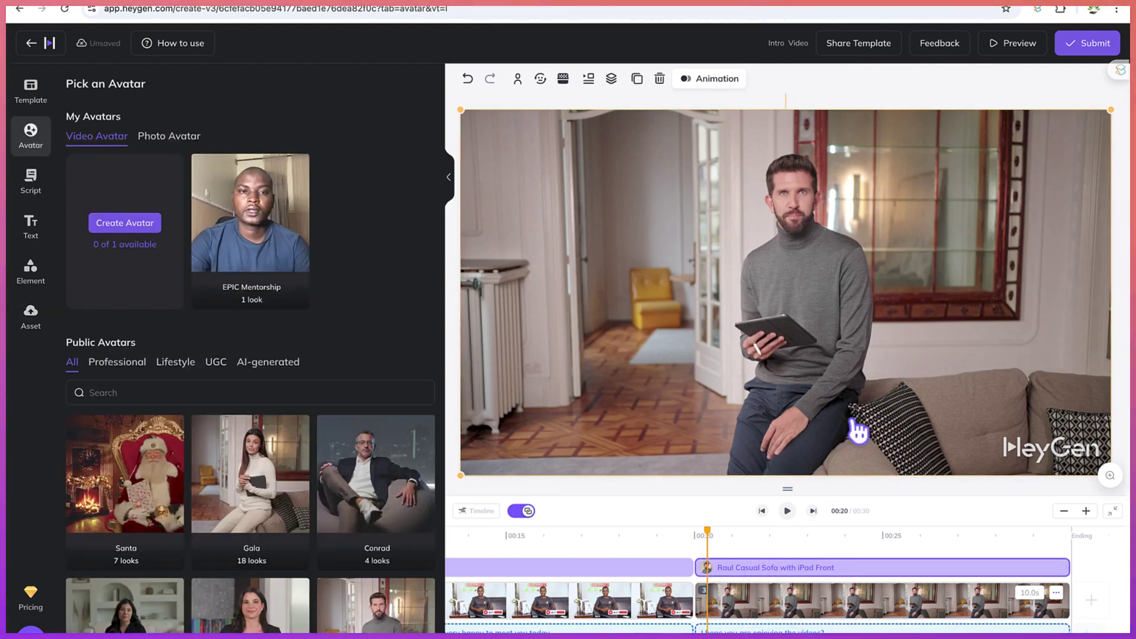
left_click(228, 240)
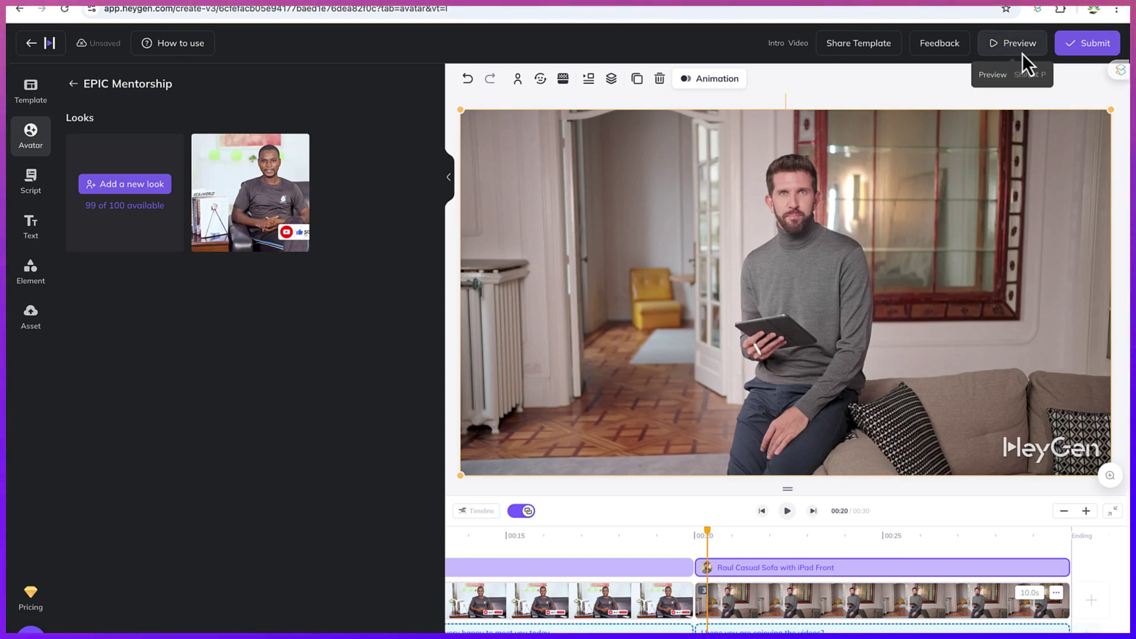
left_click(1094, 46)
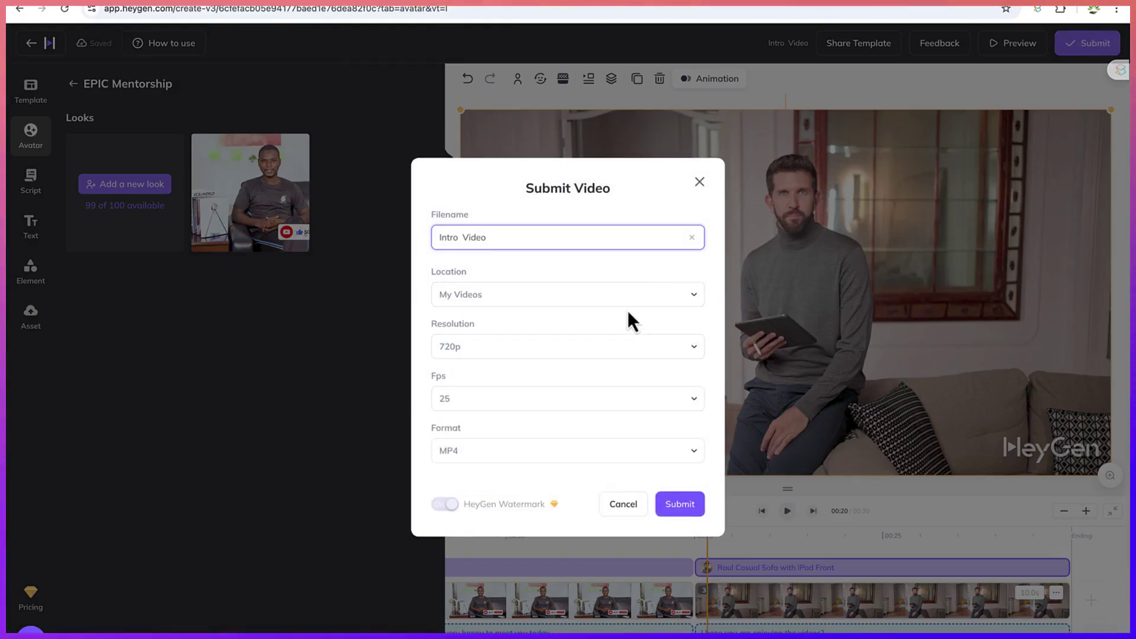
left_click(692, 511)
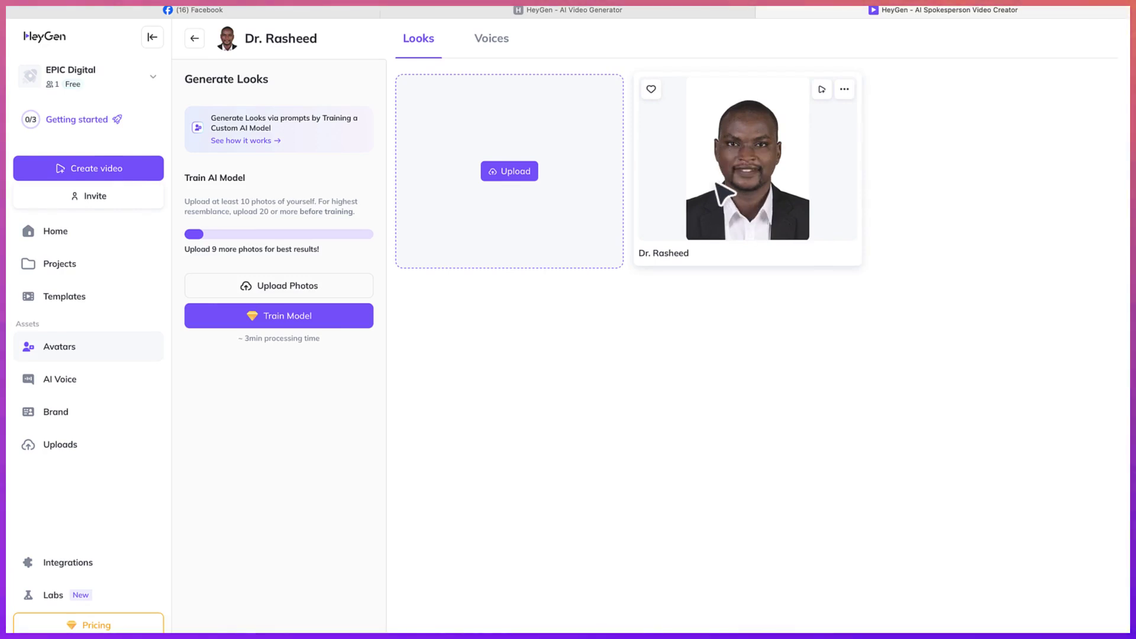
Open the avatar look preview, then close it.
left_click(747, 159)
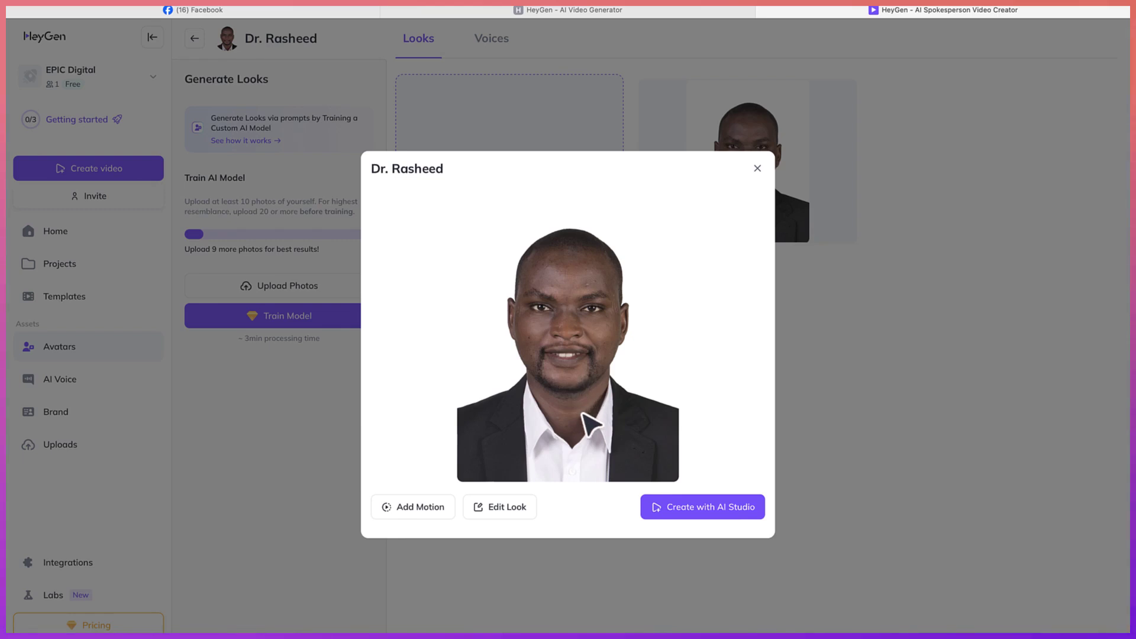
left_click(757, 168)
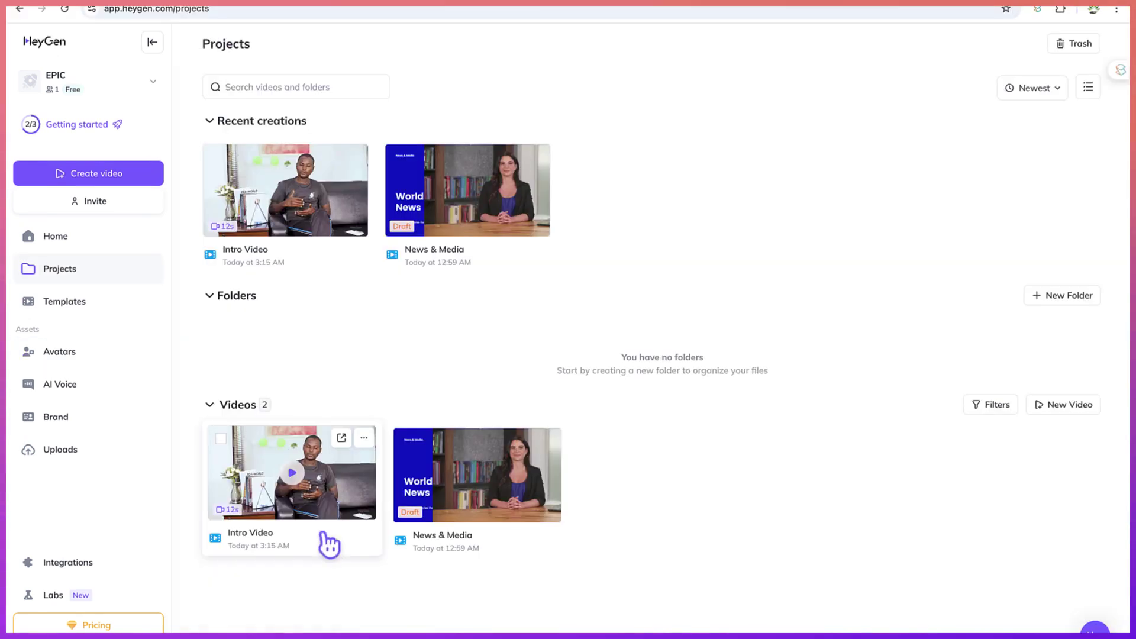
Open the finished Intro Video's own page from its thumbnail on the Projects page.
left_click(297, 482)
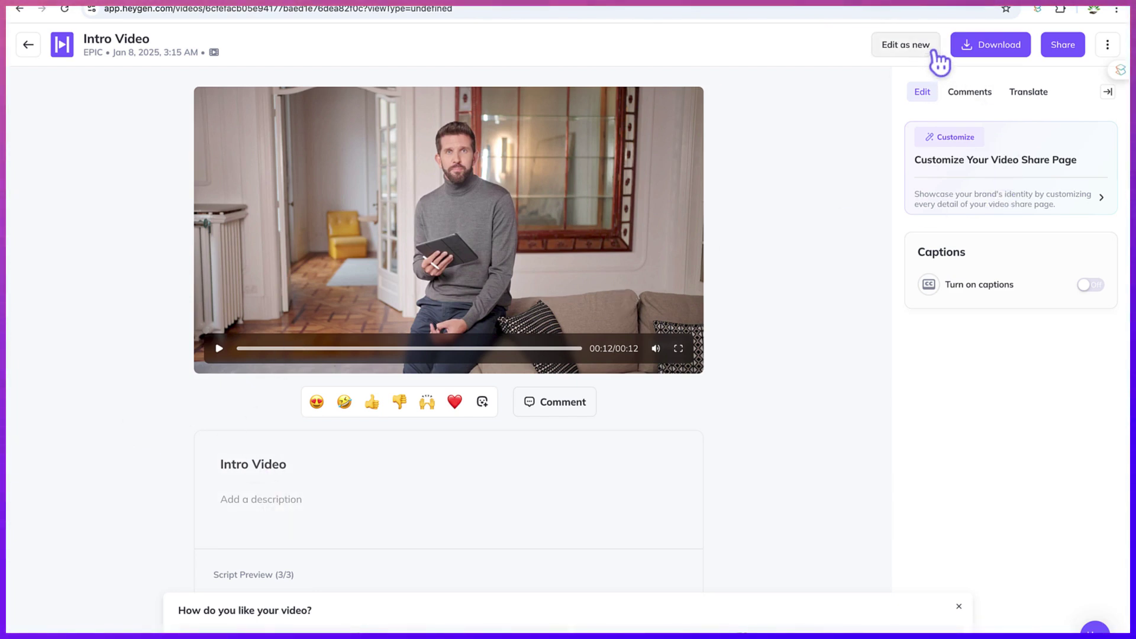
Show Intro Video's download options at 720P, checking the .srt captions option before returning to Video.
left_click(983, 58)
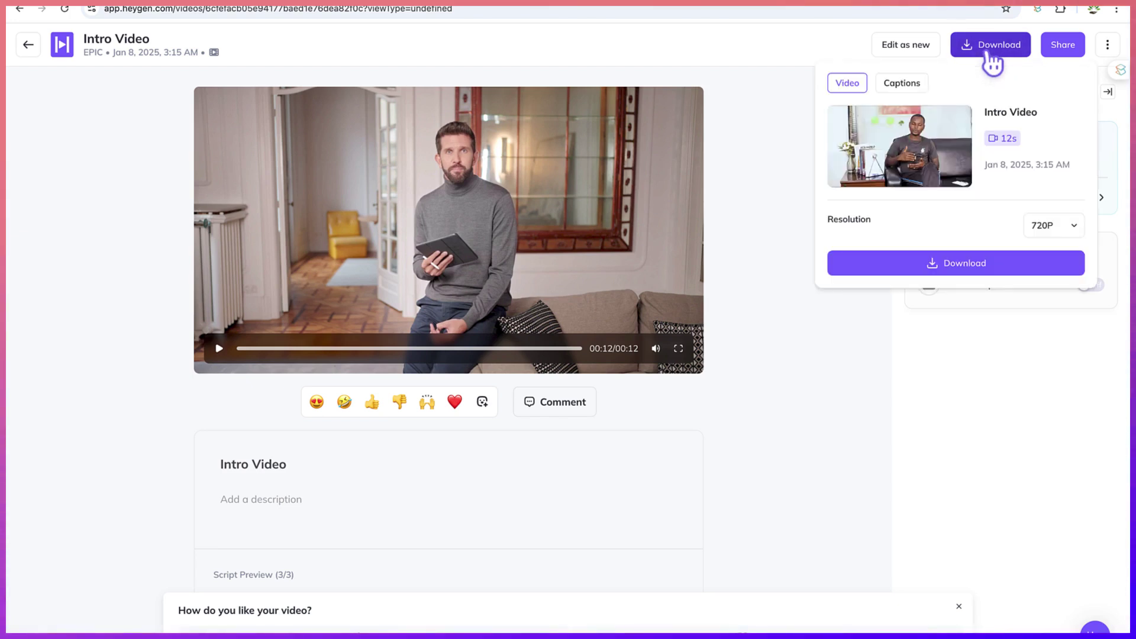
left_click(1073, 226)
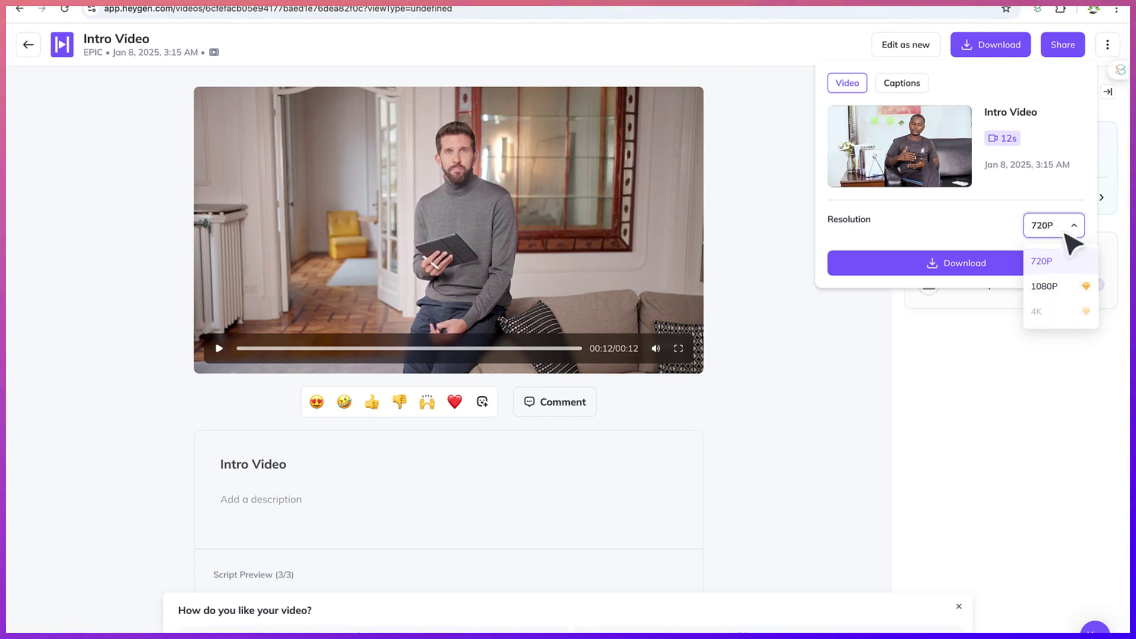
left_click(1074, 230)
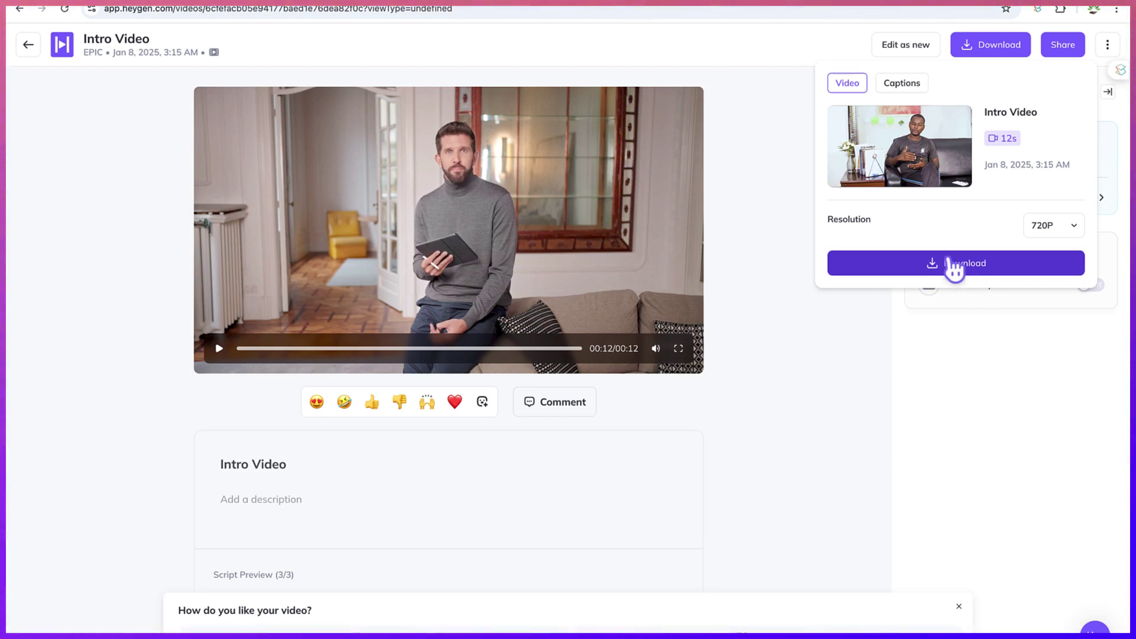
left_click(899, 86)
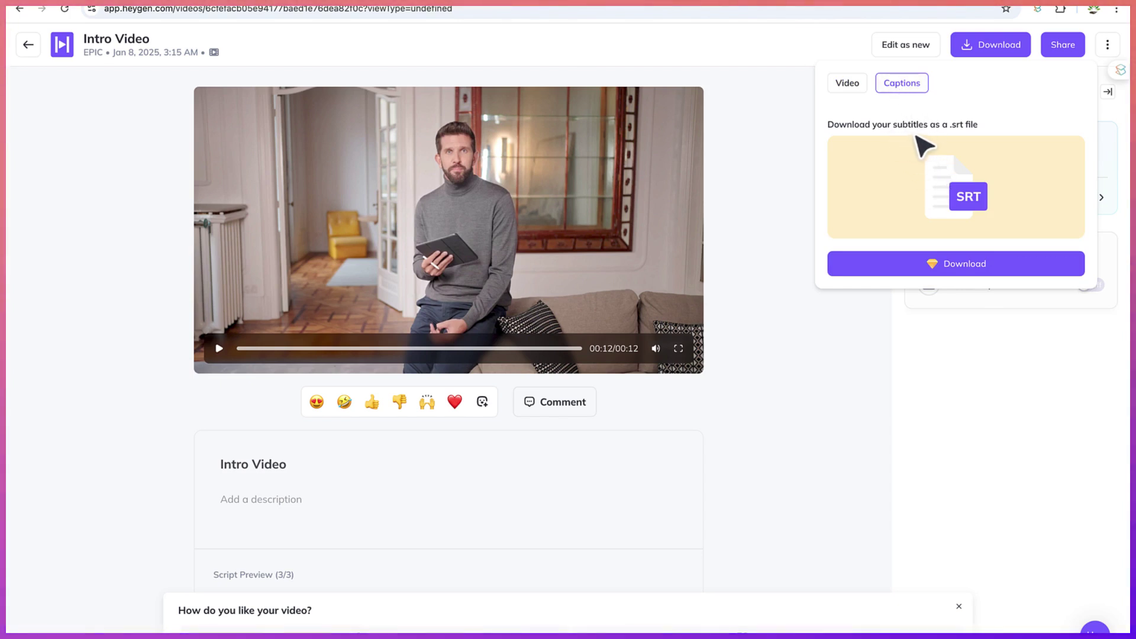
left_click(853, 89)
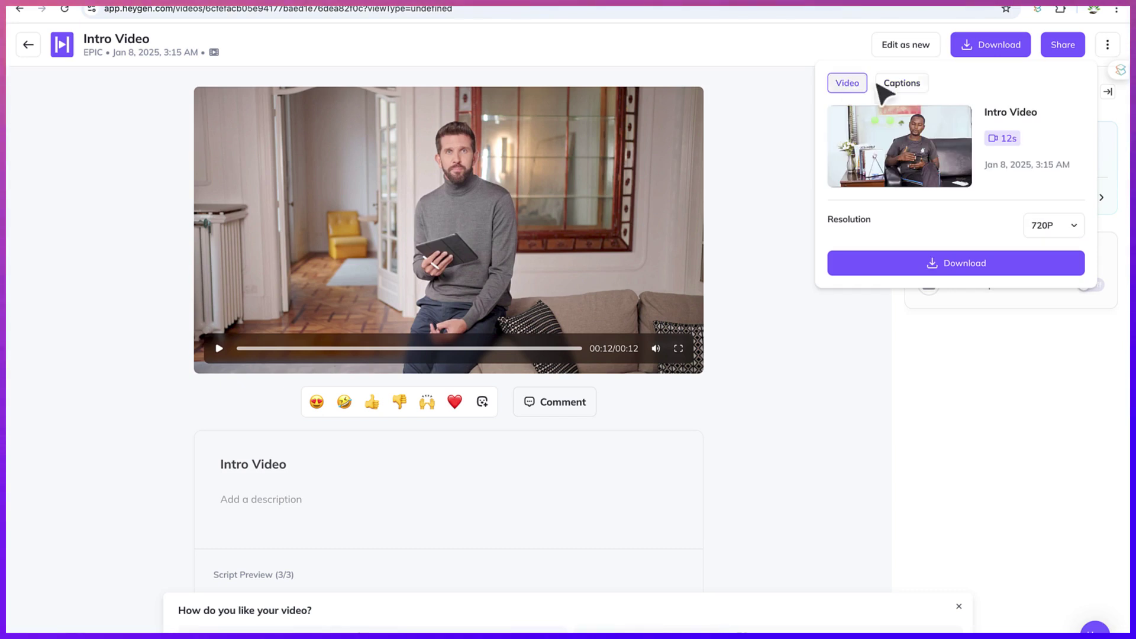
left_click(1065, 50)
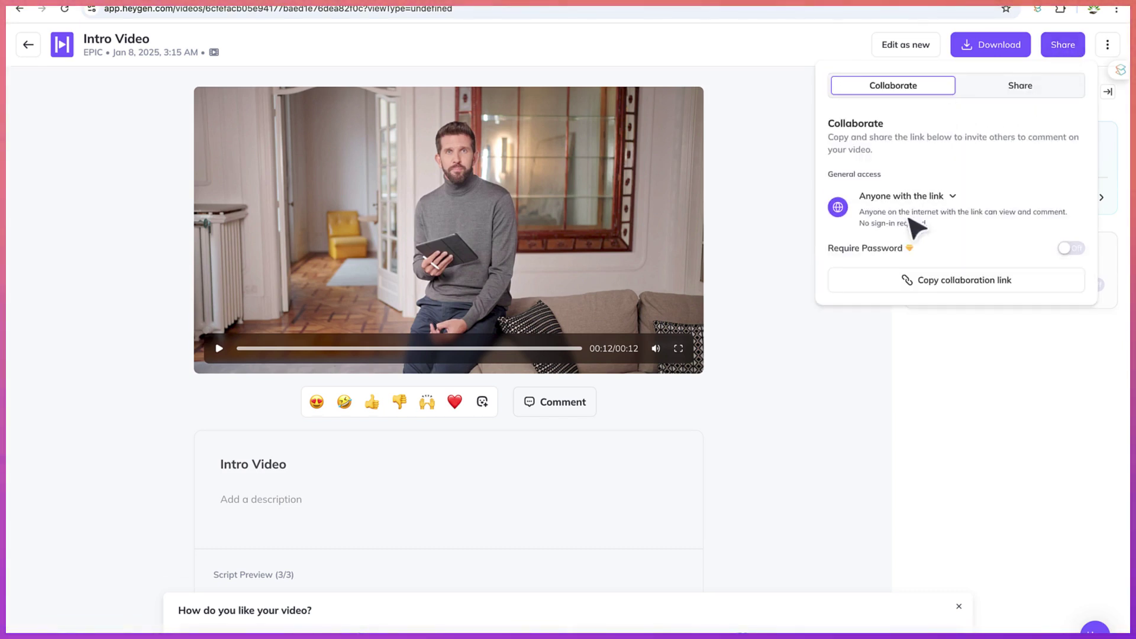
left_click(964, 201)
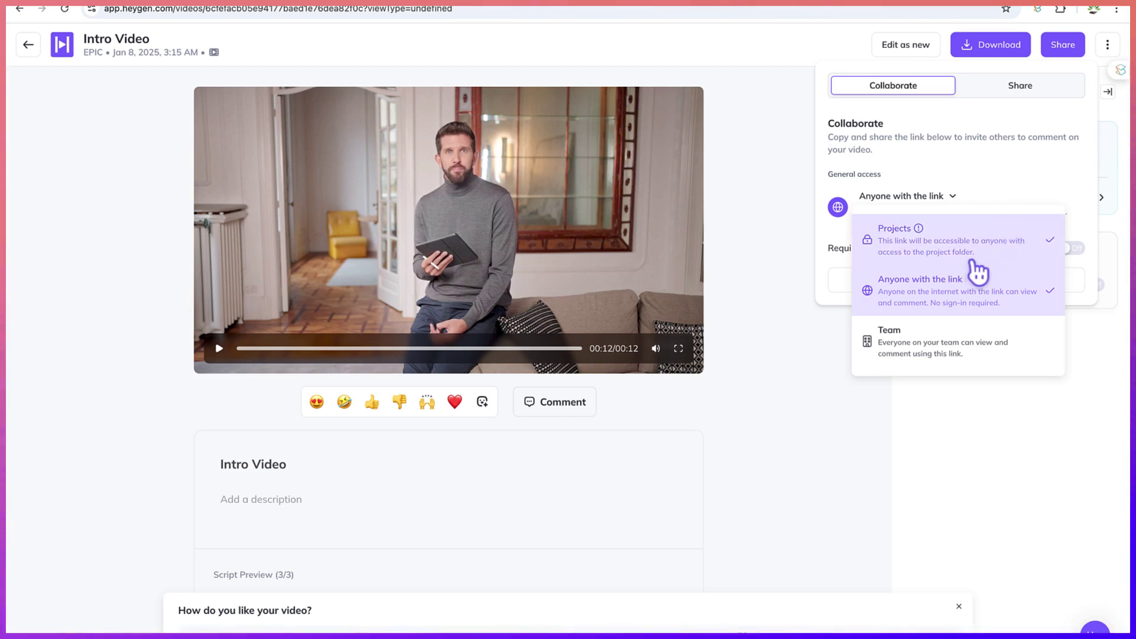
left_click(999, 180)
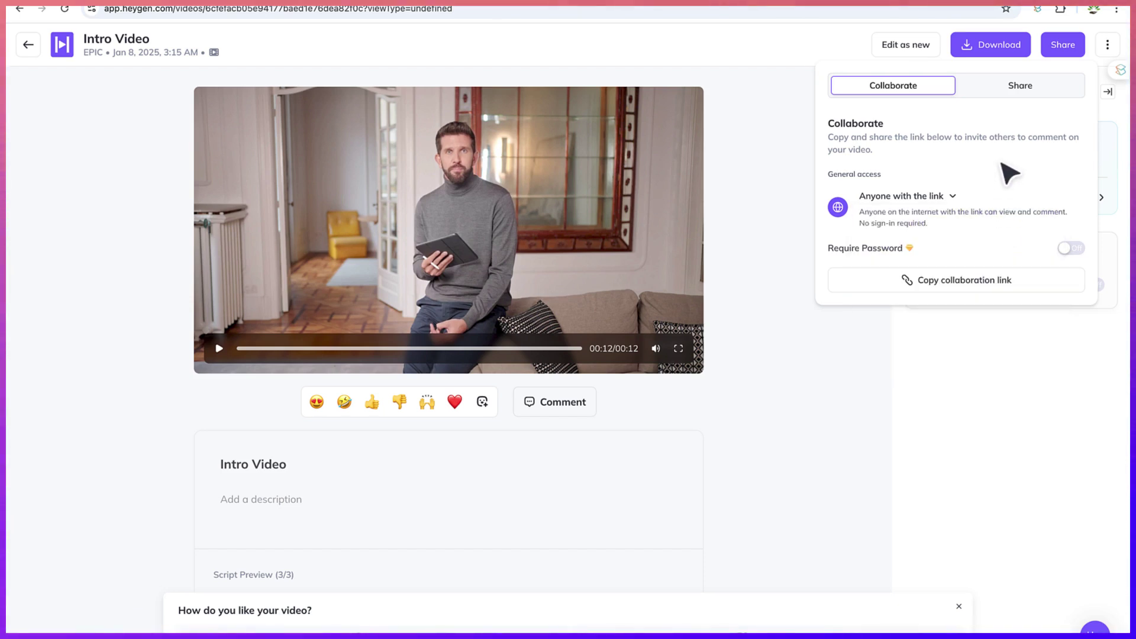
left_click(1013, 89)
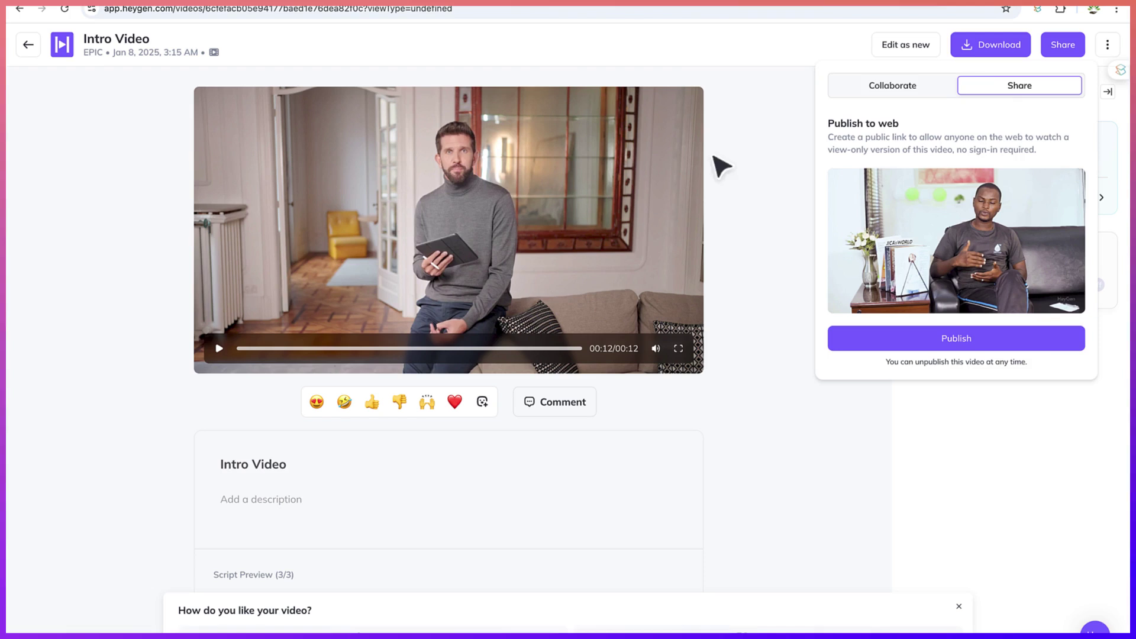
left_click(769, 106)
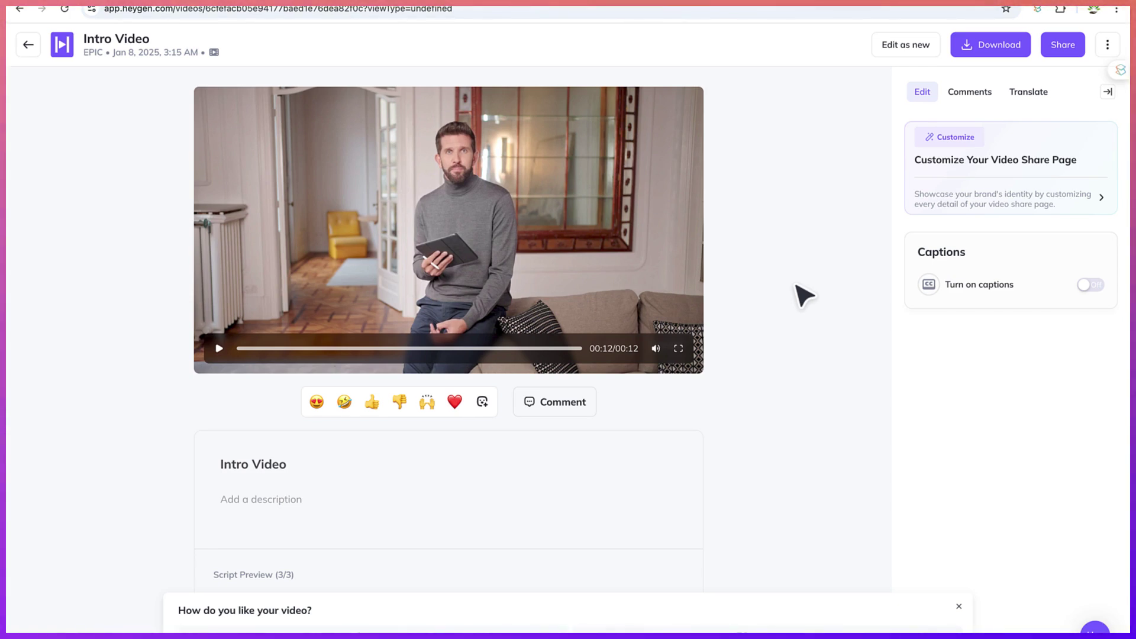
Create the 'Arabic-ar-AE: Intro Video' draft by translating only the script into Arabic (UAE).
left_click(1028, 95)
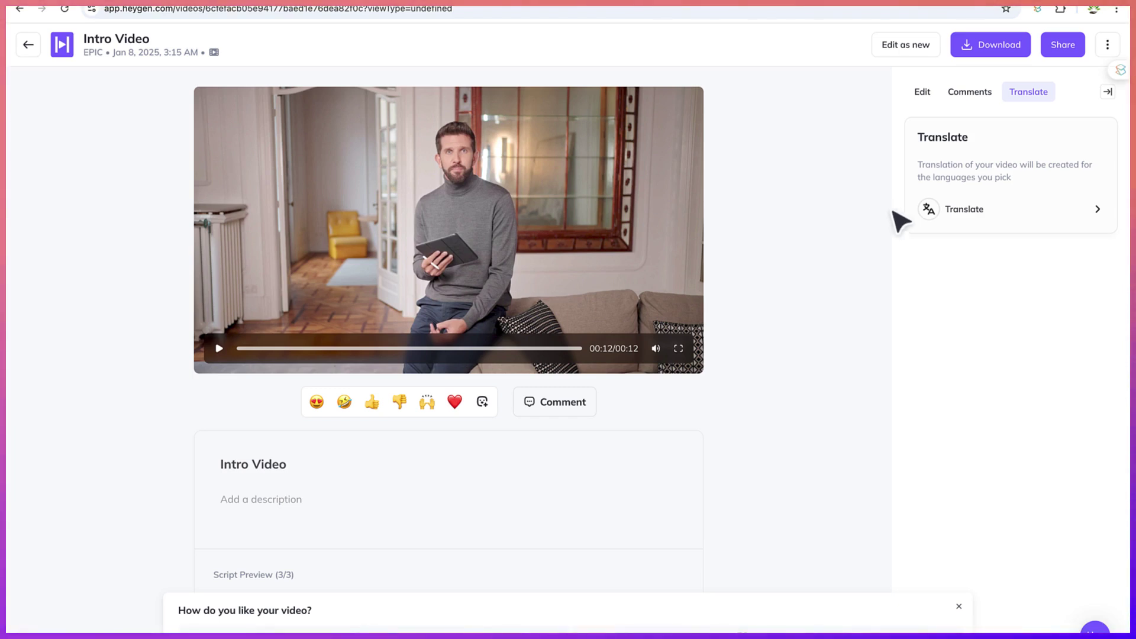
left_click(1055, 223)
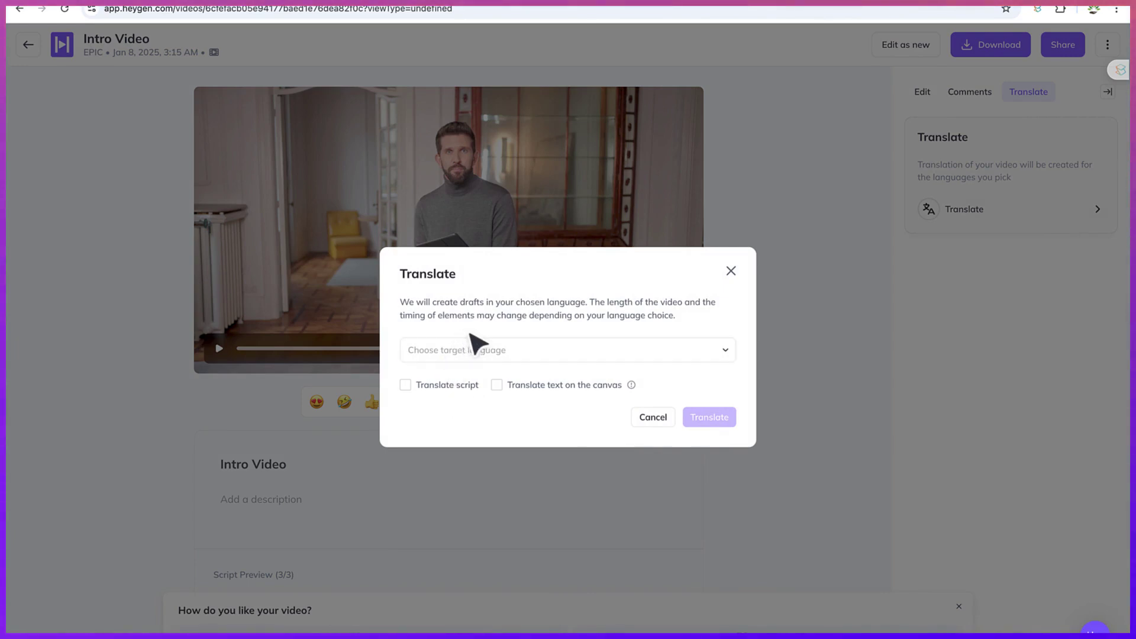
left_click(409, 385)
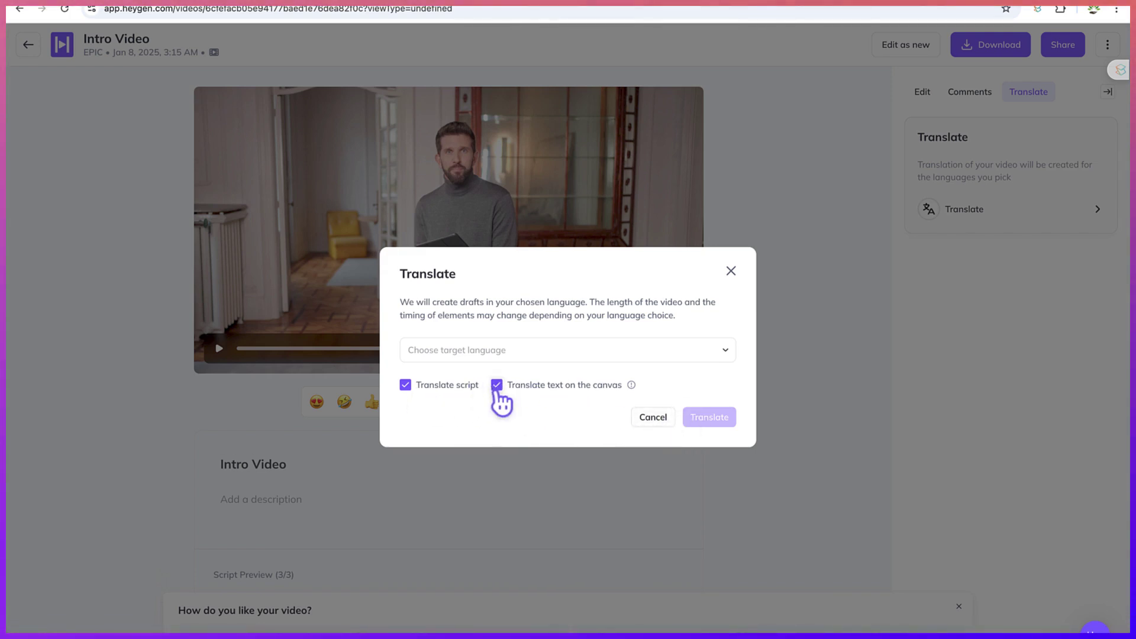
left_click(460, 351)
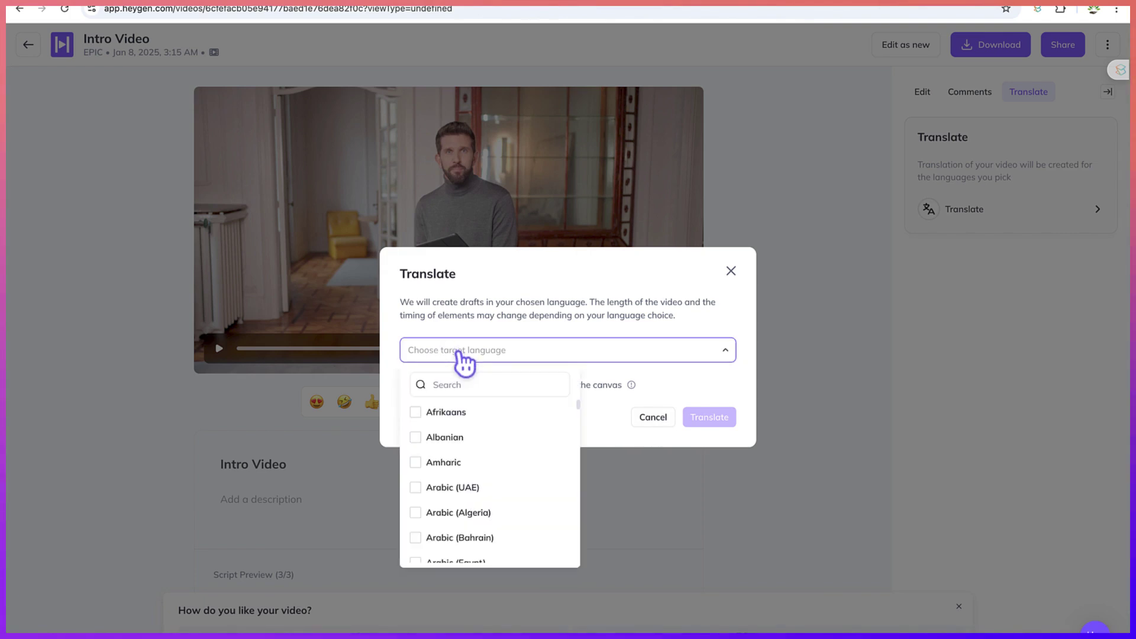
left_click(480, 490)
left_click(710, 417)
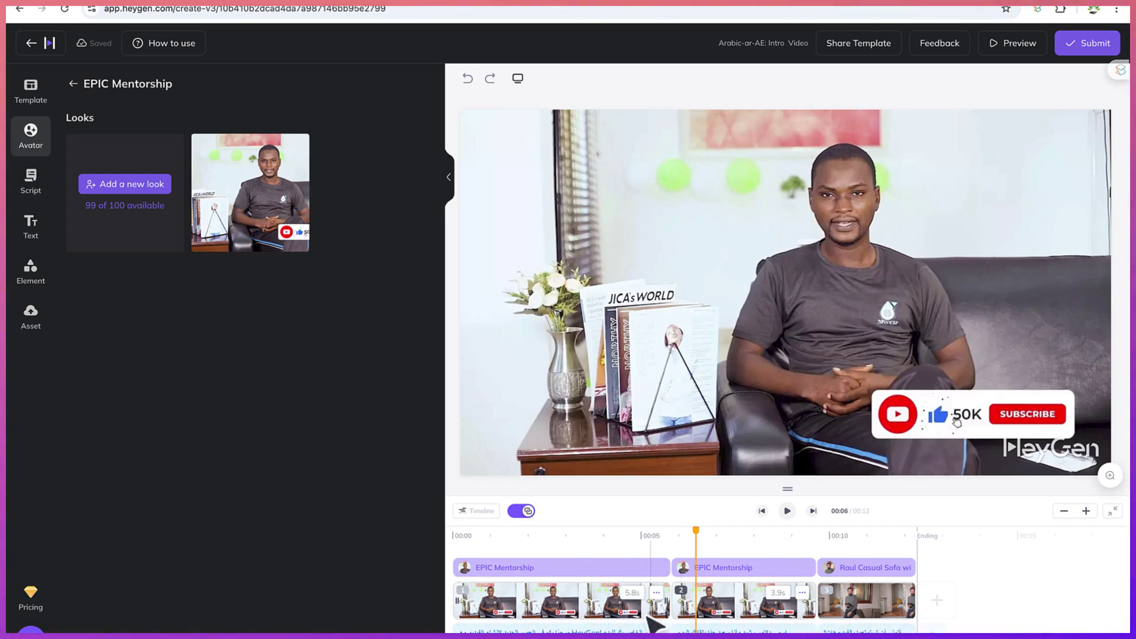
mouse_move(1120, 77)
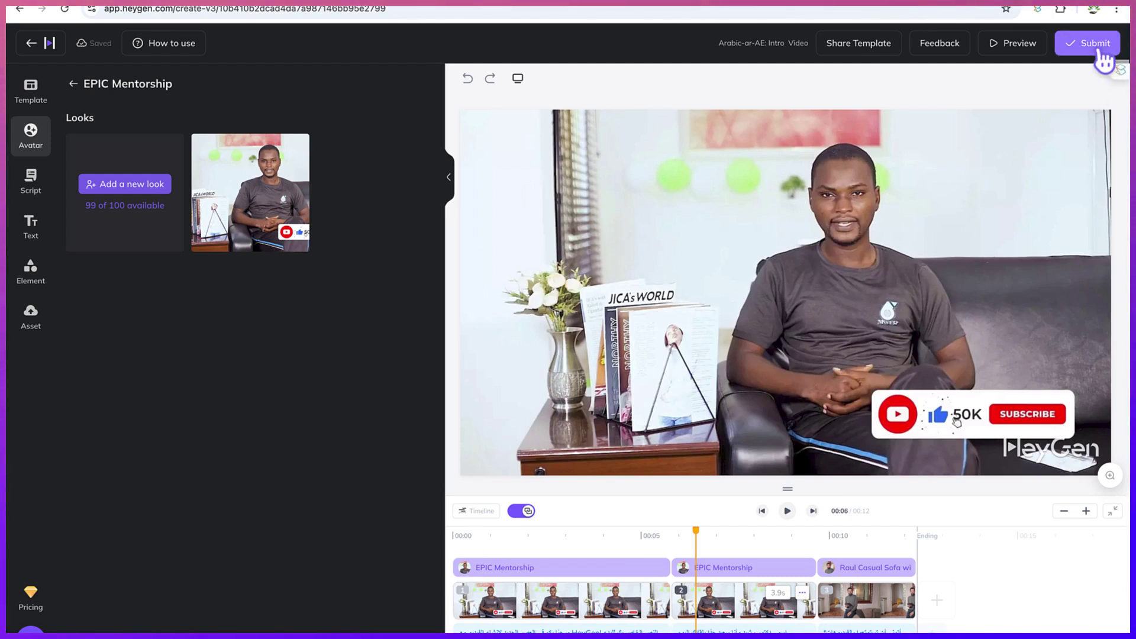